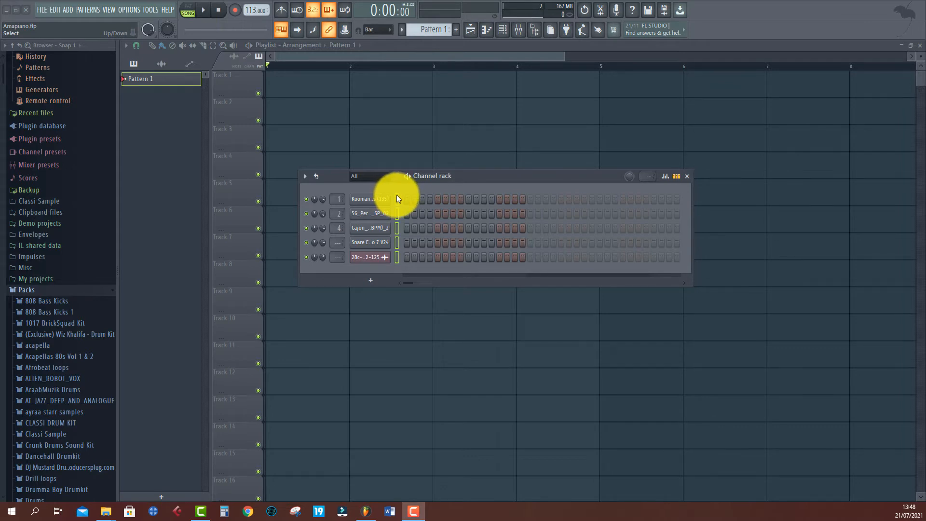
Audition the kick, percussion, cajon, snare and 28c loop channels one by one in the channel rack.
{"action": "left_click", "coordinate": [397, 198]}
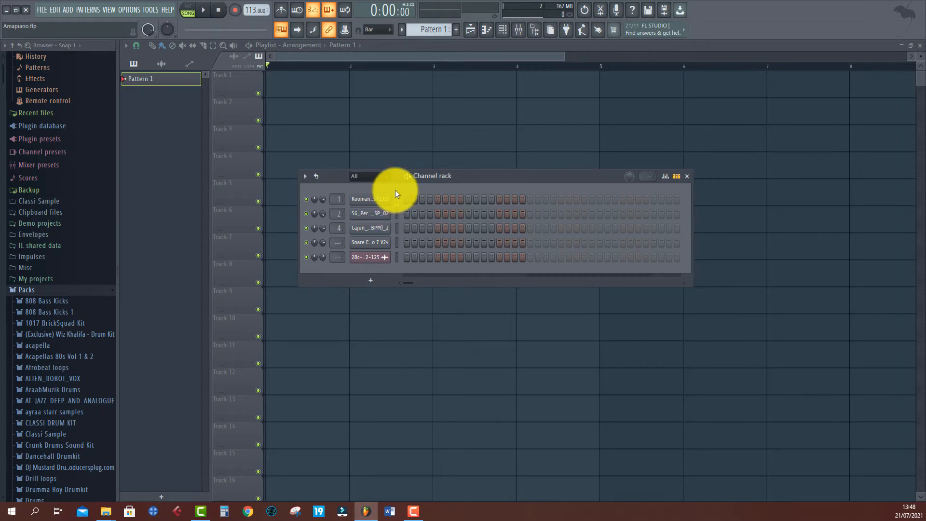
{"action": "key", "text": "z"}
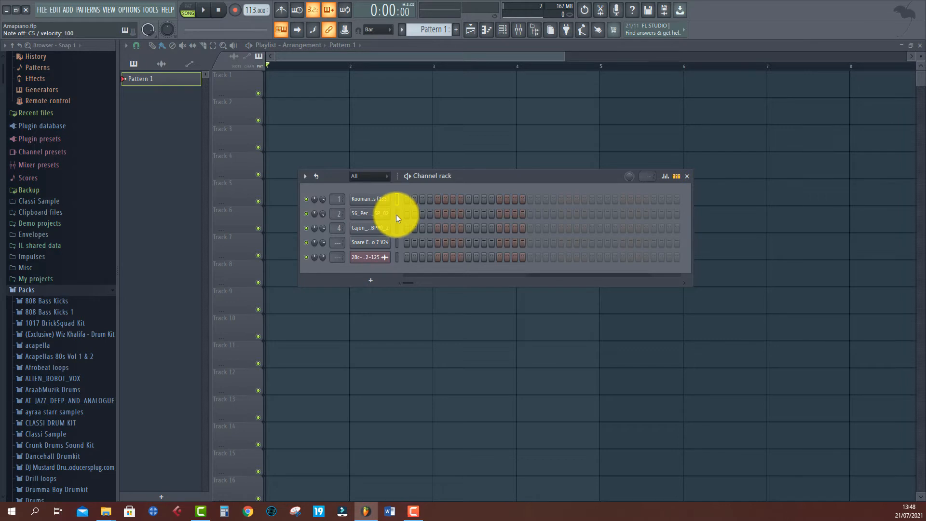
{"action": "left_click", "coordinate": [396, 215]}
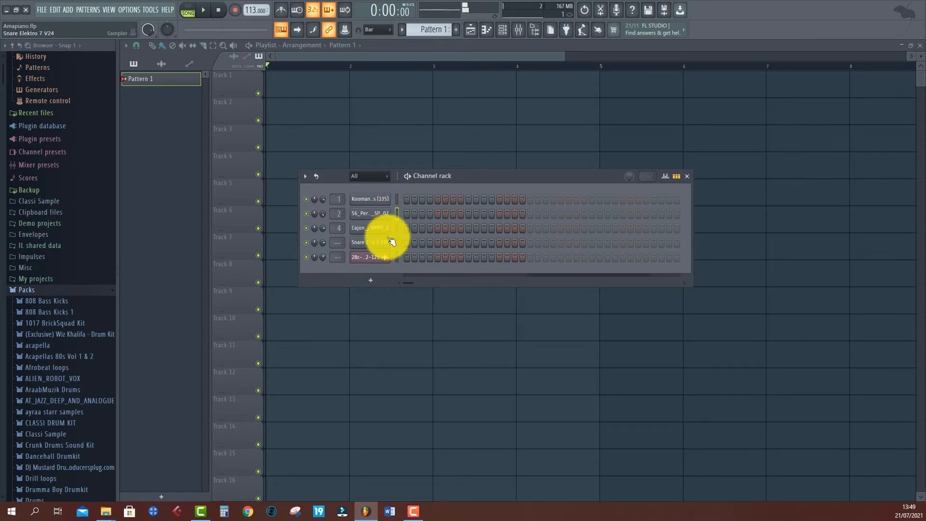
{"action": "left_click", "coordinate": [396, 226]}
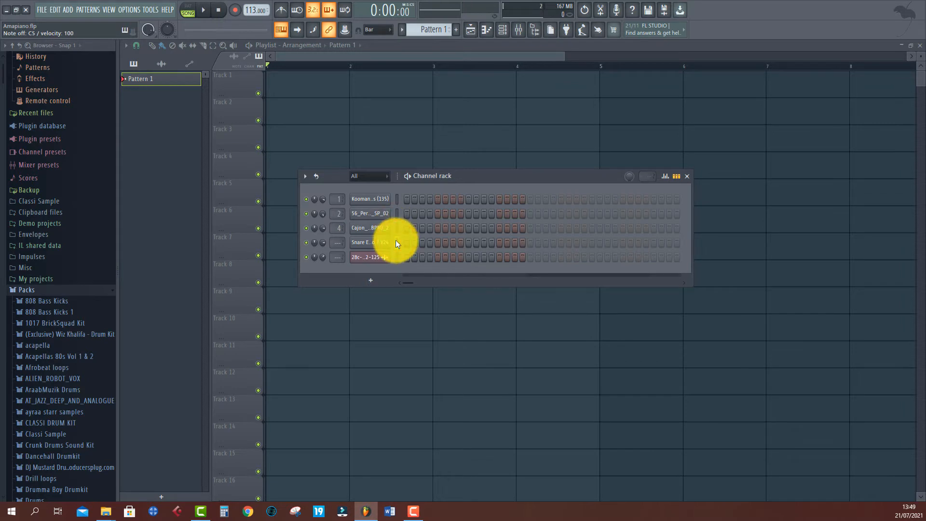
{"action": "left_click", "coordinate": [396, 243]}
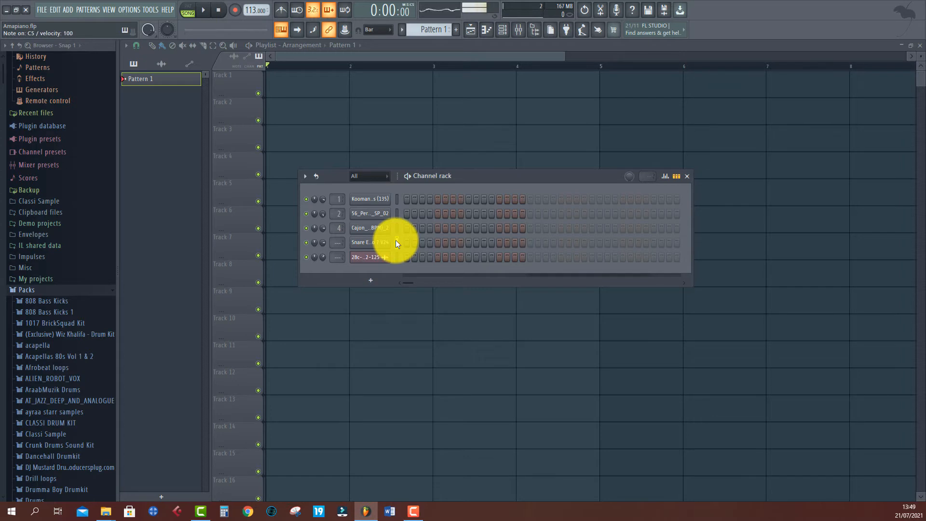
{"action": "left_click", "coordinate": [397, 257]}
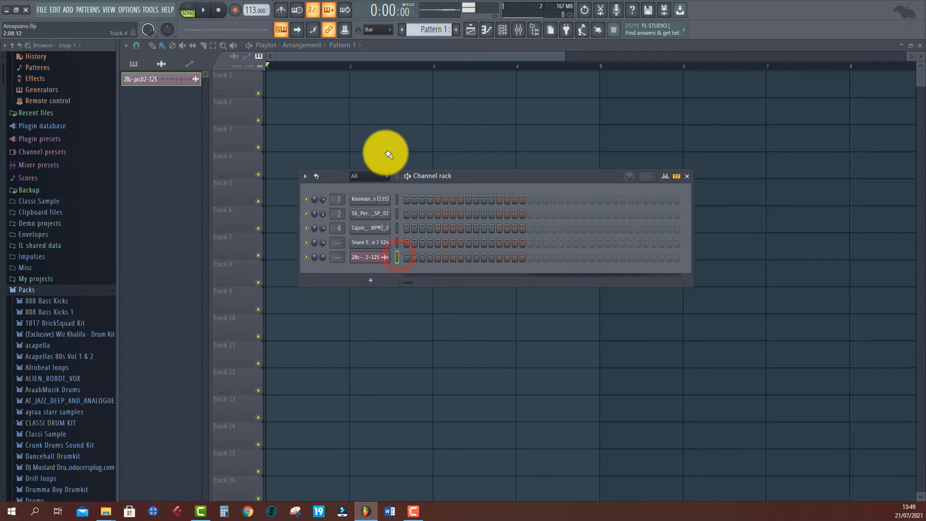
{"action": "left_click", "coordinate": [215, 16]}
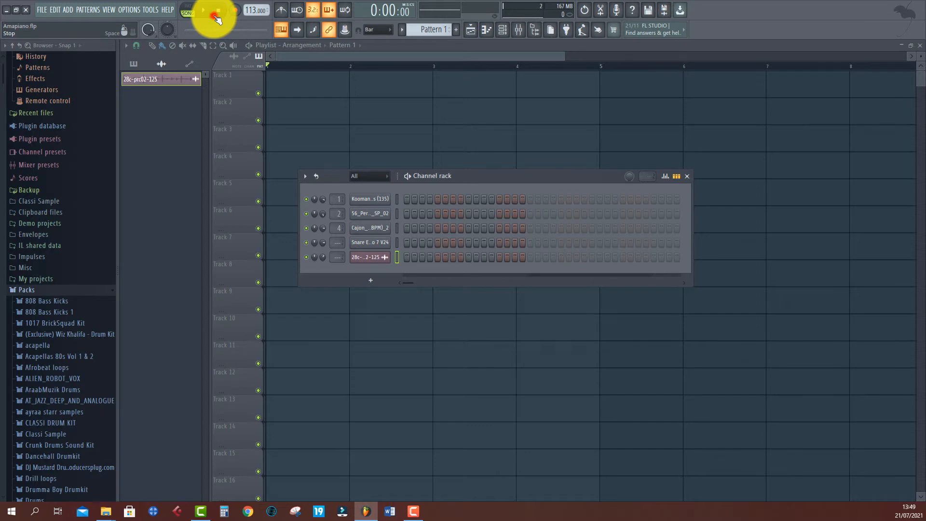
{"action": "left_click", "coordinate": [396, 200]}
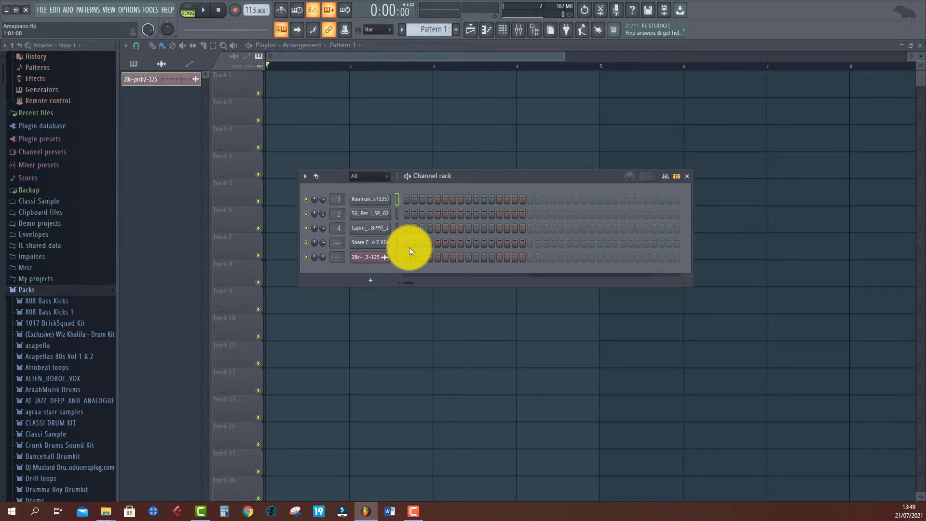
Switch playback to pattern mode, start it, and place Snare Elektro 7 V24 hits on steps 1, 4 and 8.
{"action": "left_click", "coordinate": [396, 243]}
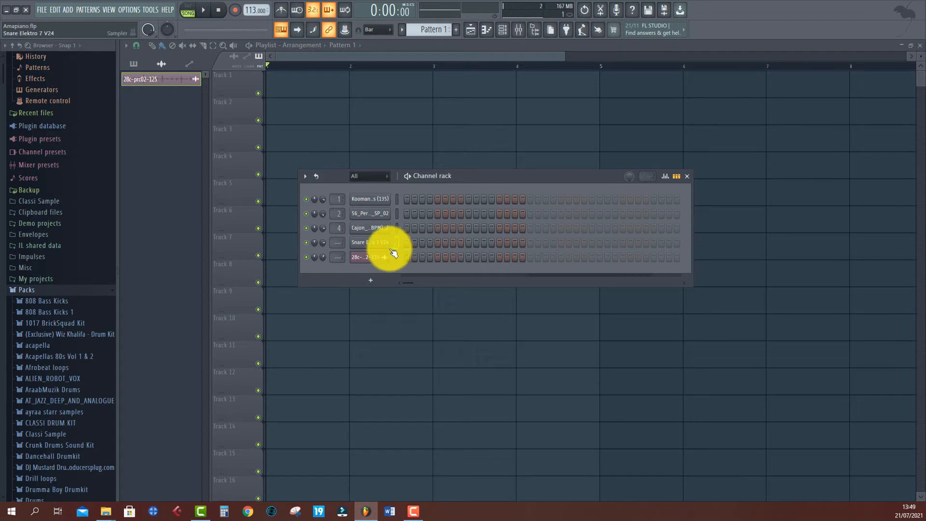
{"action": "left_click", "coordinate": [407, 242]}
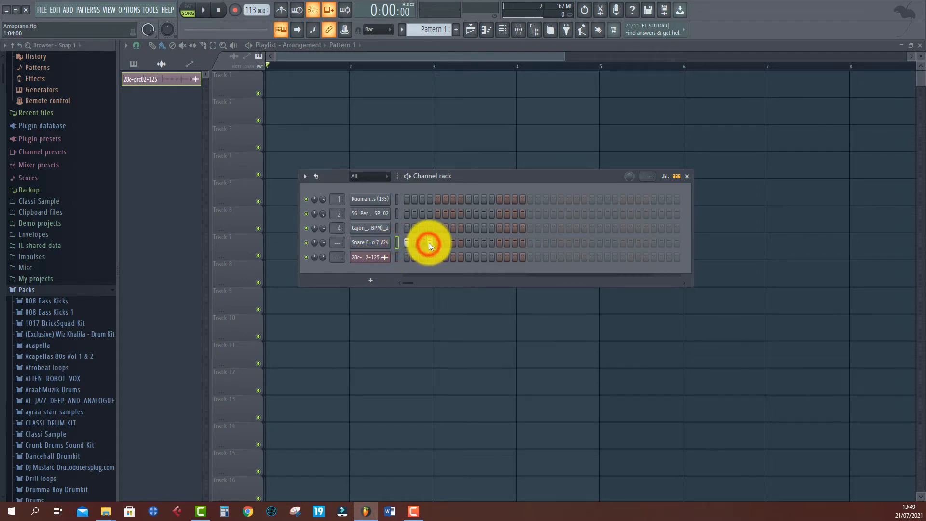
{"action": "left_click", "coordinate": [188, 10]}
{"action": "key", "text": "space"}
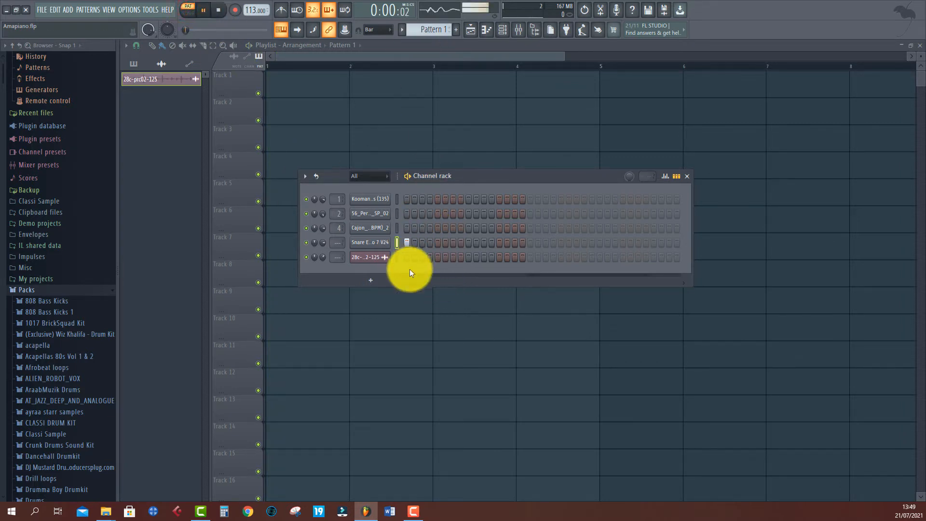
{"action": "left_click", "coordinate": [431, 245]}
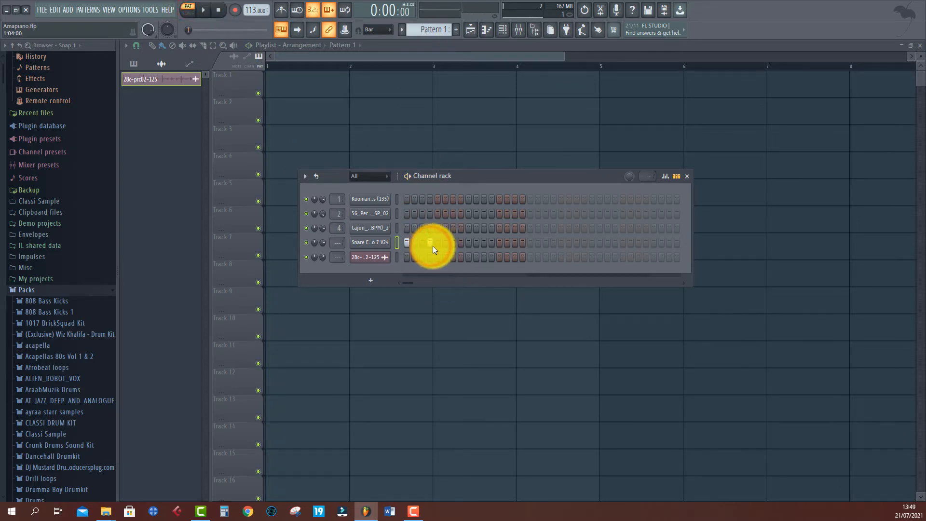
{"action": "left_click", "coordinate": [461, 246]}
{"action": "left_click", "coordinate": [492, 245]}
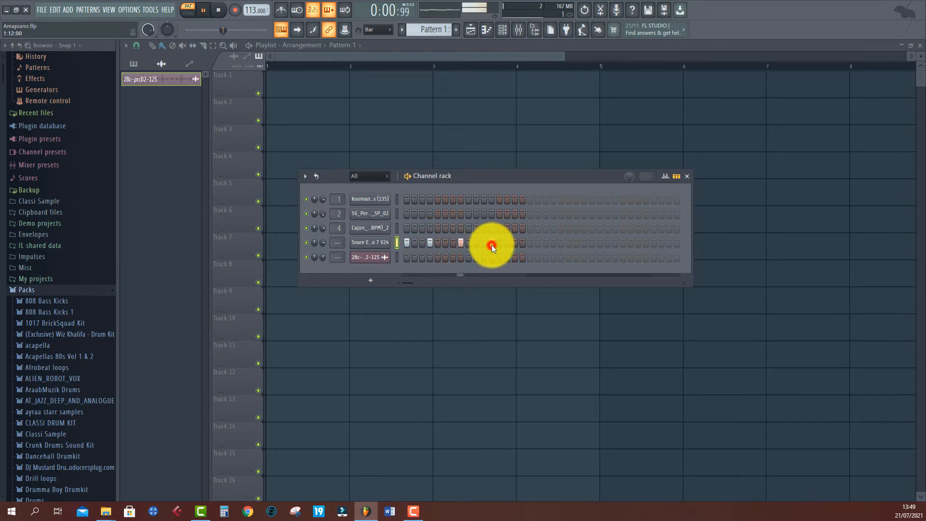
{"action": "right_click", "coordinate": [493, 244]}
{"action": "left_click", "coordinate": [499, 245]}
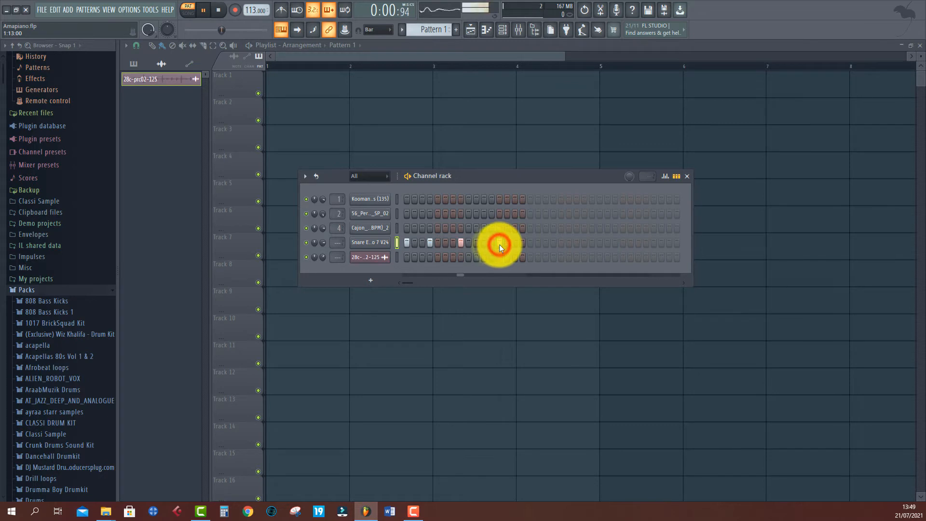
{"action": "right_click", "coordinate": [500, 244]}
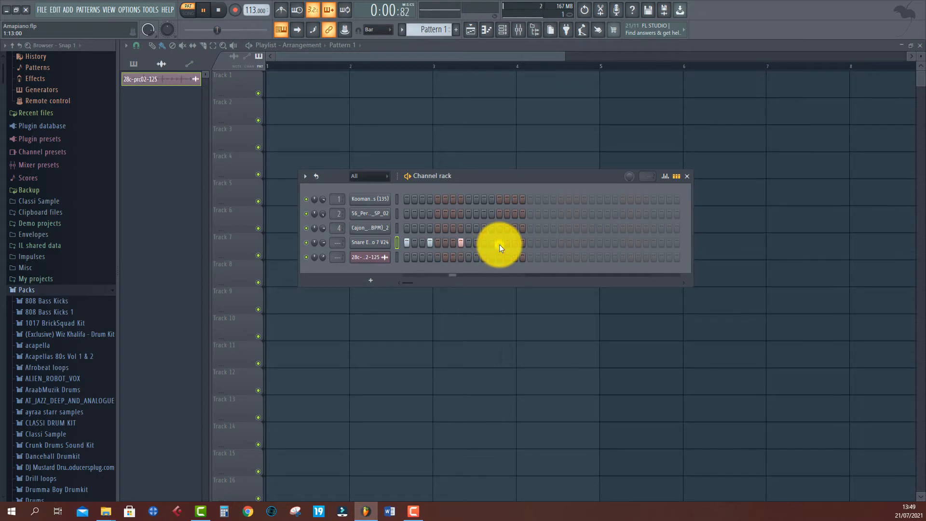
Place snare hits on steps 12 and 15 and listen to the looping pattern.
{"action": "left_click", "coordinate": [493, 244]}
{"action": "key", "text": "space"}
{"action": "key", "text": "space"}
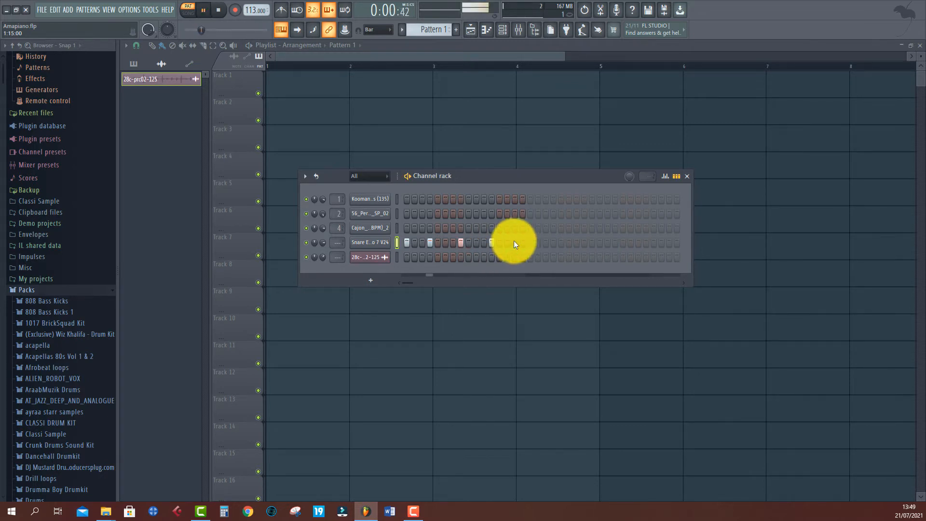
{"action": "left_click", "coordinate": [515, 242]}
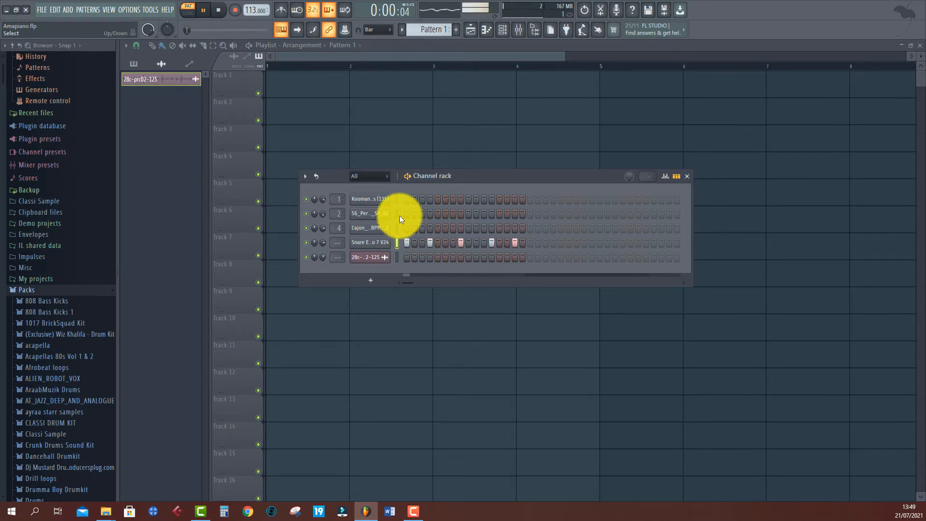
{"action": "key", "text": "space"}
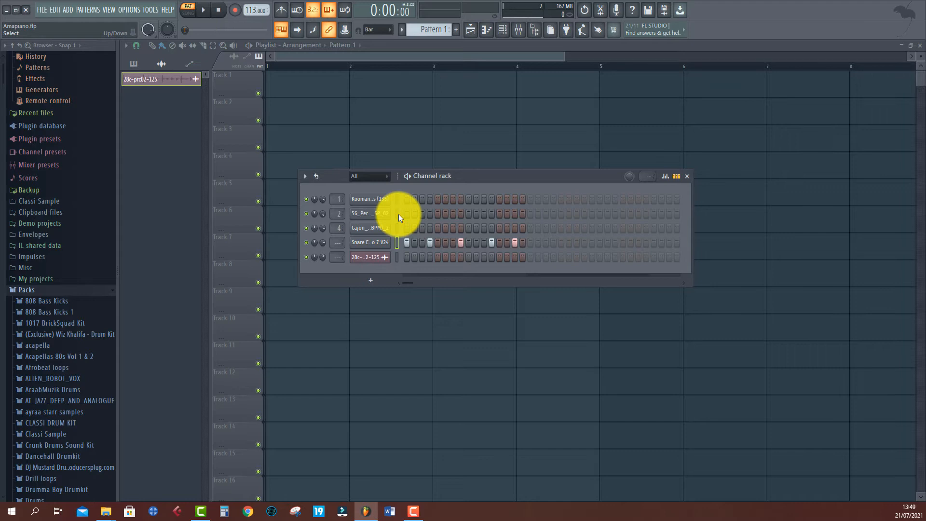
Place a hit on step 7 of the percussion channel in slot 2 while the pattern plays.
{"action": "left_click", "coordinate": [398, 213]}
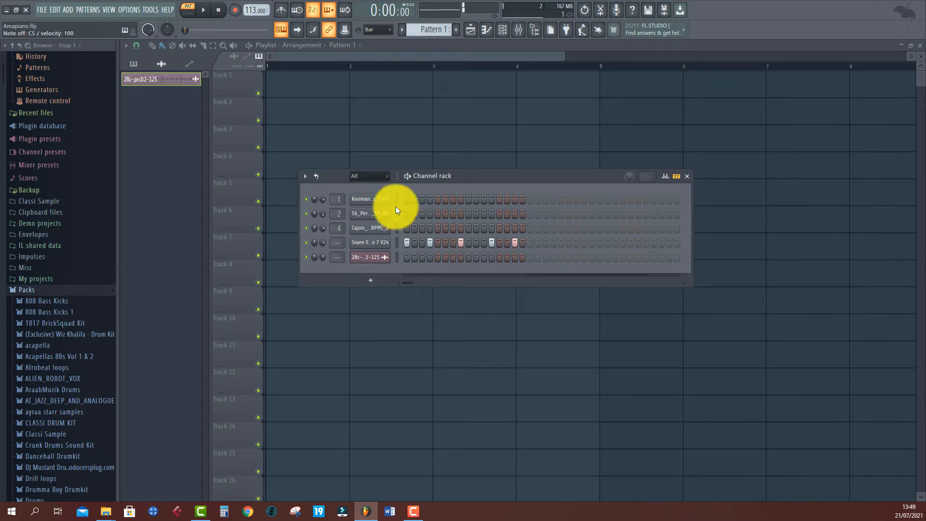
{"action": "key", "text": "space"}
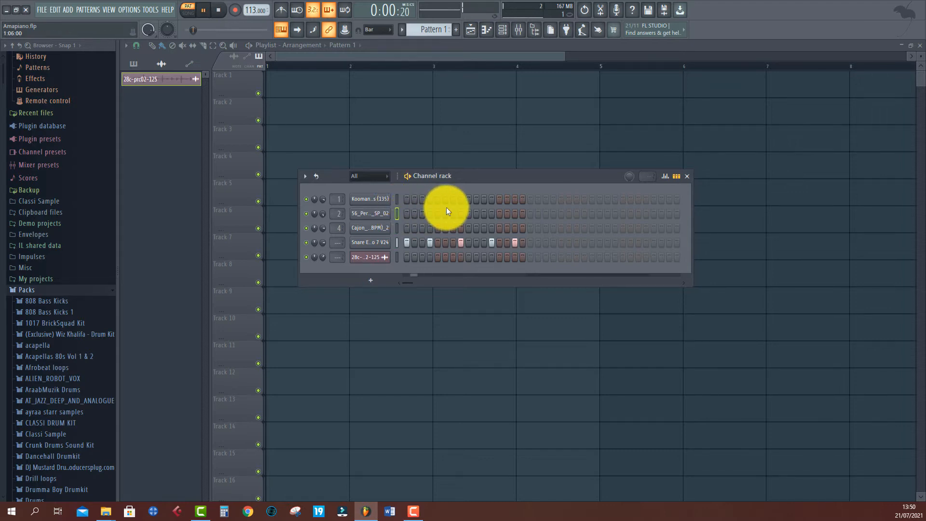
{"action": "left_click", "coordinate": [452, 209]}
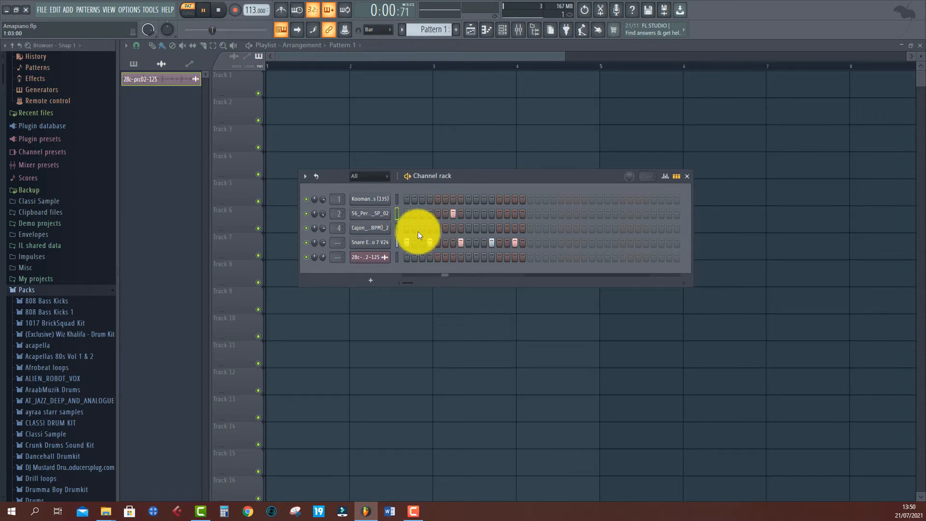
Place cajon hits on steps 4, 11 and 15 while the pattern plays.
{"action": "left_click", "coordinate": [397, 233]}
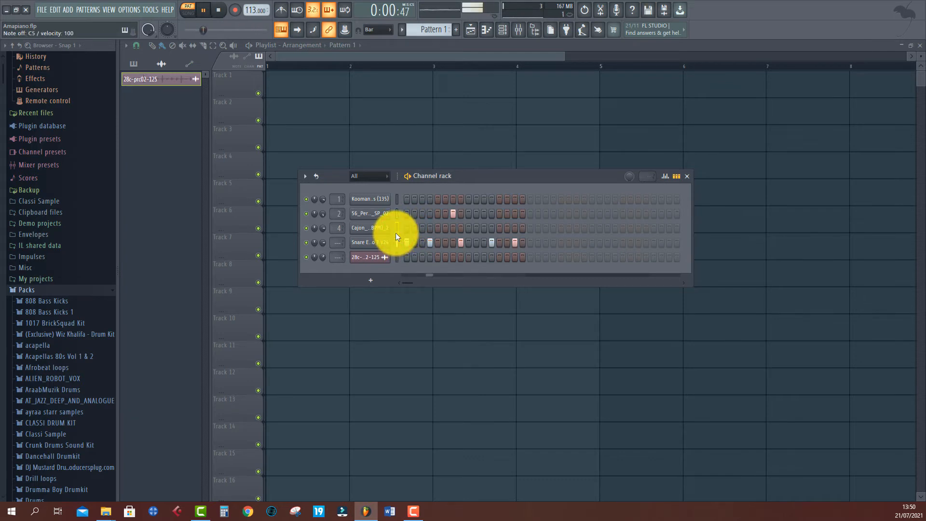
{"action": "left_click", "coordinate": [430, 231]}
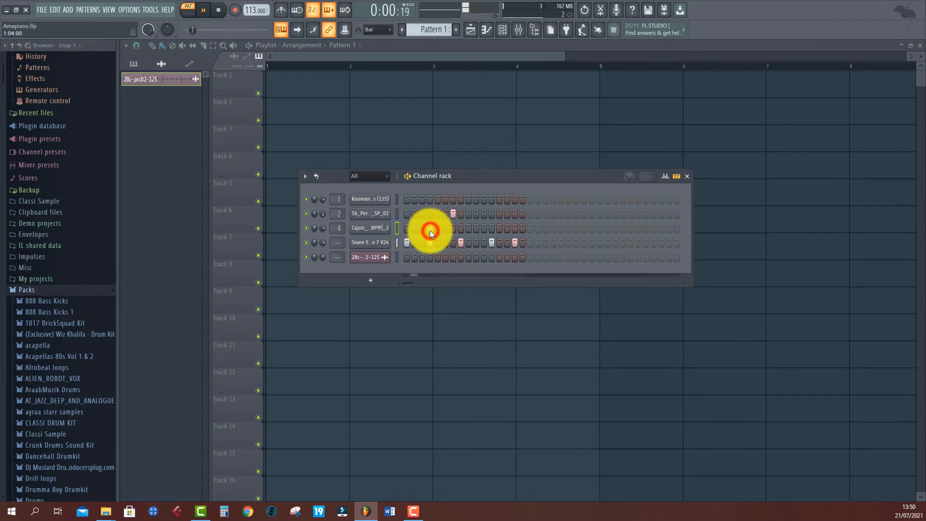
{"action": "left_click", "coordinate": [494, 231]}
{"action": "left_click", "coordinate": [483, 229]}
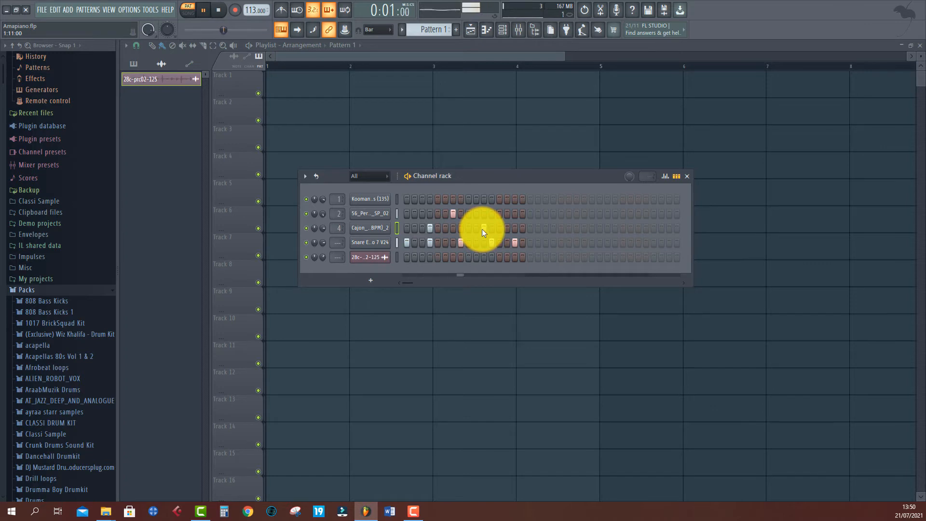
{"action": "left_click", "coordinate": [515, 228]}
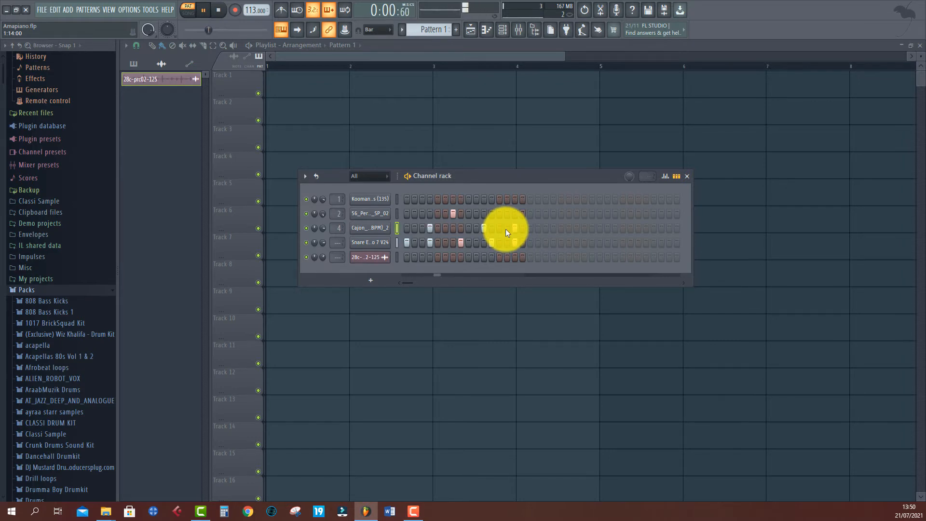
{"action": "left_click", "coordinate": [523, 228]}
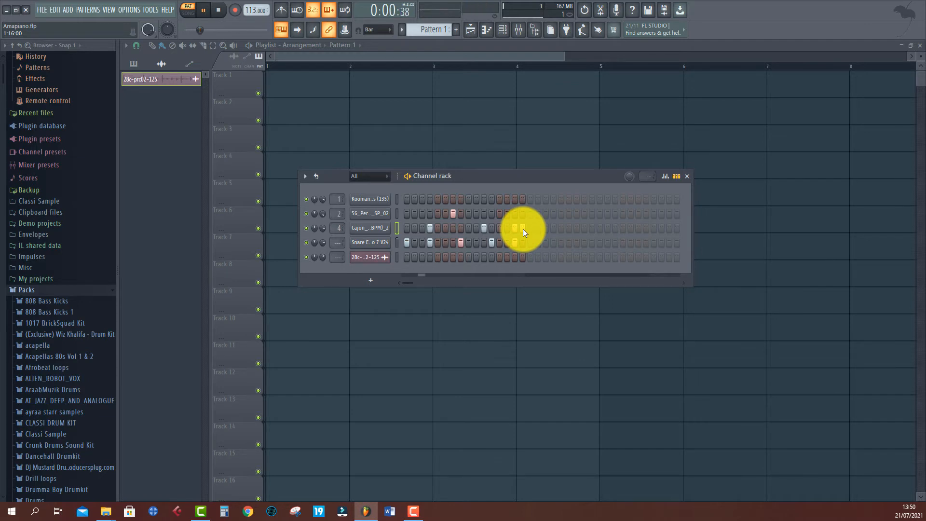
{"action": "left_click", "coordinate": [523, 228]}
{"action": "left_click", "coordinate": [499, 230]}
{"action": "left_click", "coordinate": [499, 229]}
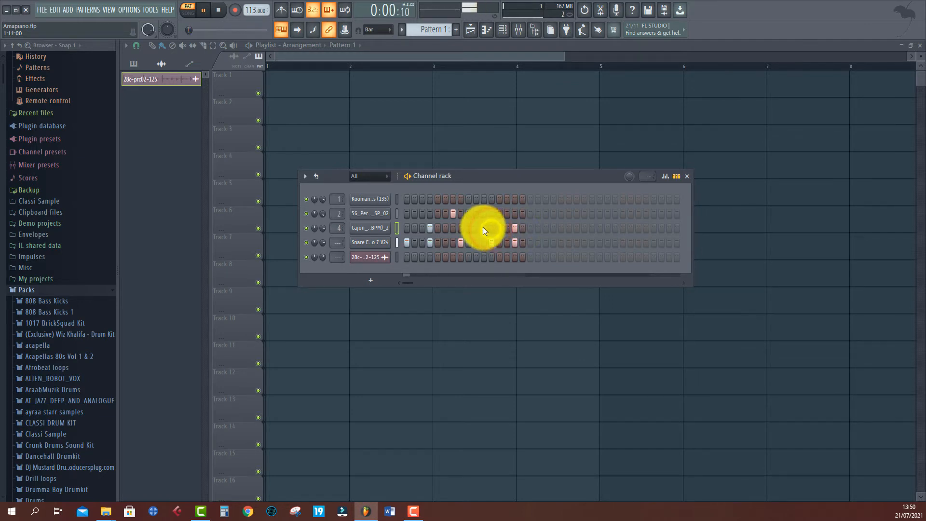
{"action": "left_click", "coordinate": [483, 228]}
{"action": "left_click", "coordinate": [499, 229]}
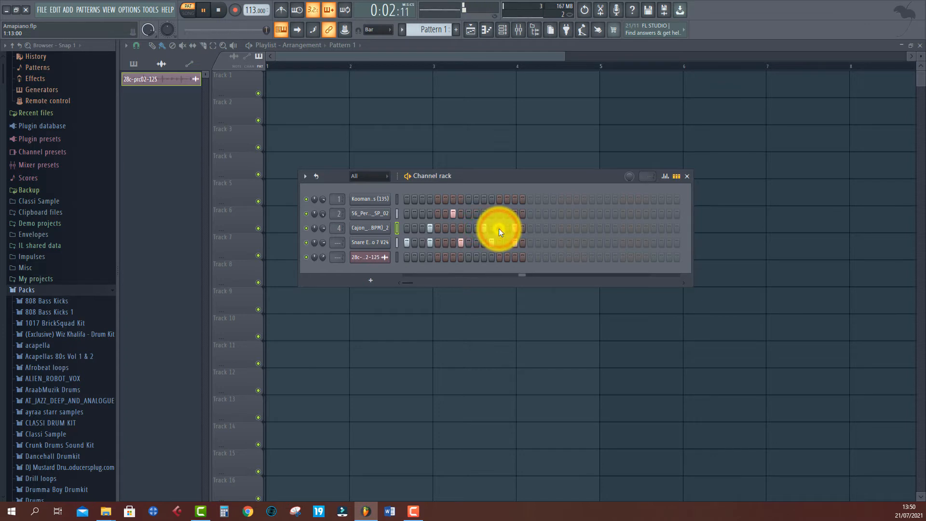
{"action": "left_click", "coordinate": [498, 227]}
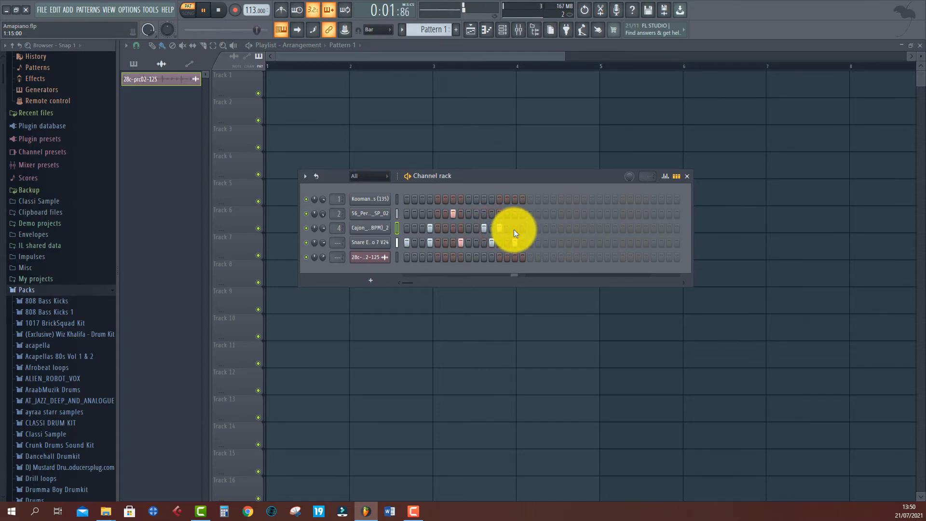
{"action": "left_click", "coordinate": [514, 229]}
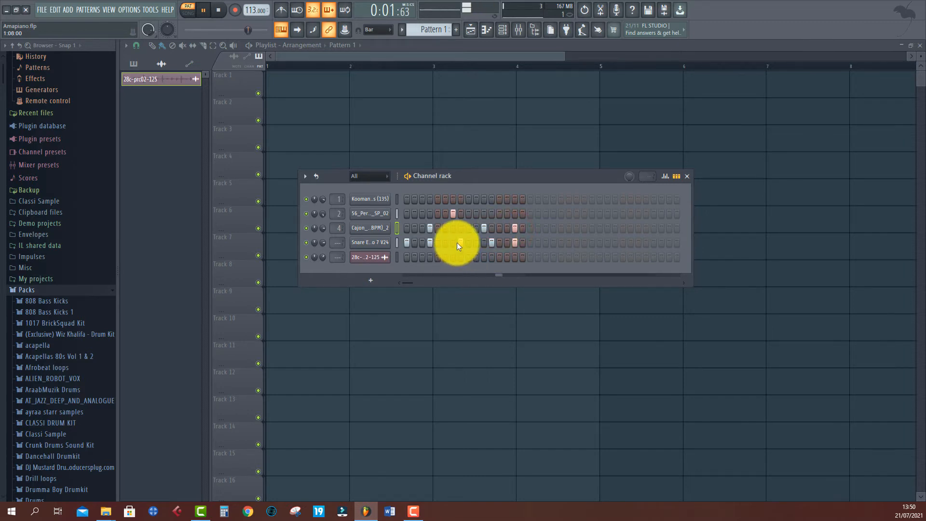
Fill every fourth step of the Kooman KUSH kick channel, listen to the full groove, and stop playback.
{"action": "right_click", "coordinate": [380, 202]}
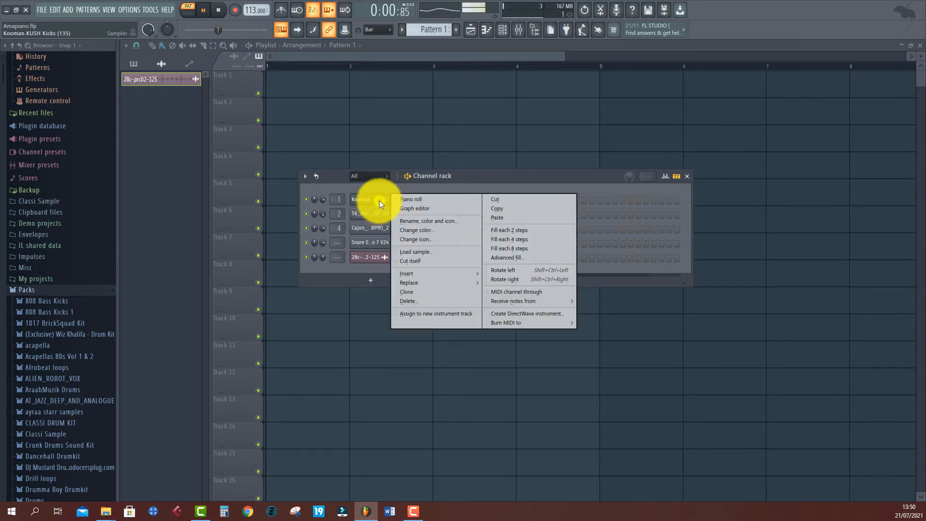
{"action": "left_click", "coordinate": [514, 240]}
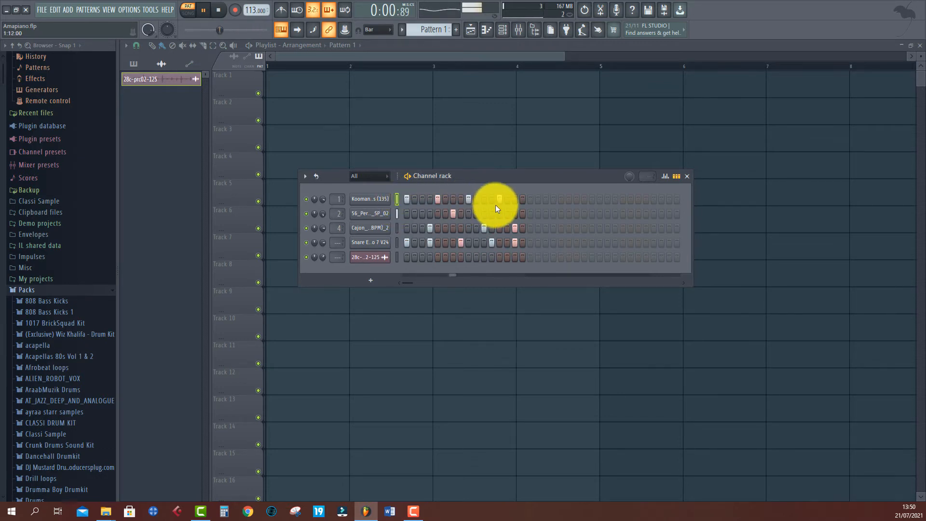
{"action": "key", "text": "space"}
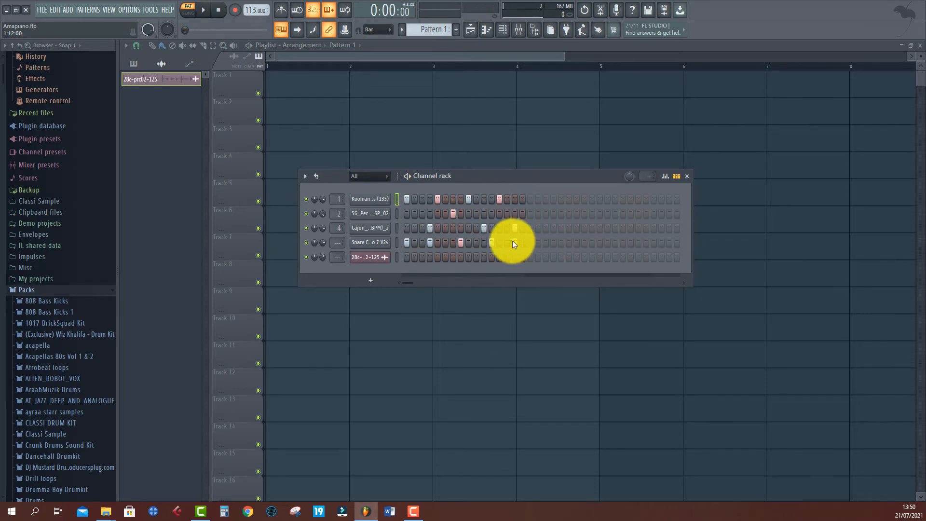
Extend the pattern with snare hits on steps 17, 20, 24, 28 and 31 and cajon hits on steps 20, 27 and 31.
{"action": "left_click", "coordinate": [531, 228]}
{"action": "left_click", "coordinate": [531, 243]}
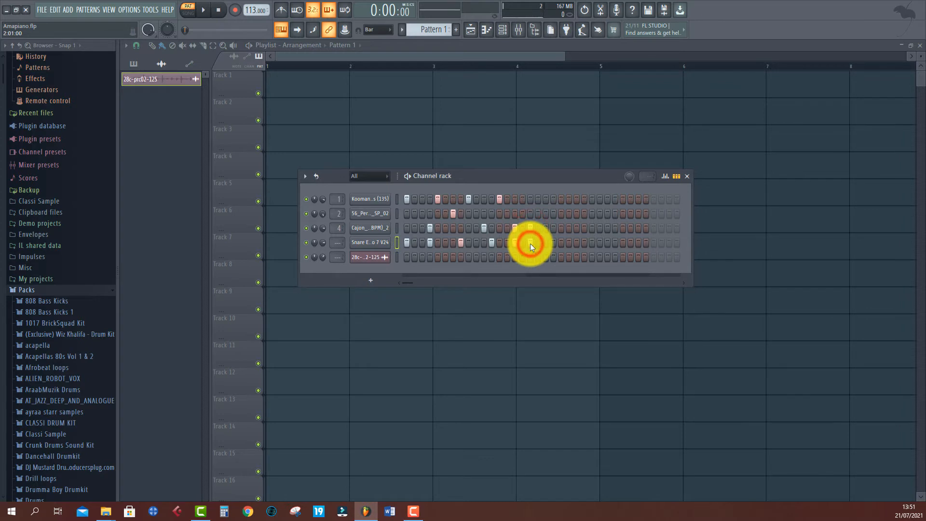
{"action": "right_click", "coordinate": [531, 243]}
{"action": "right_click", "coordinate": [531, 232]}
{"action": "left_click", "coordinate": [532, 243]}
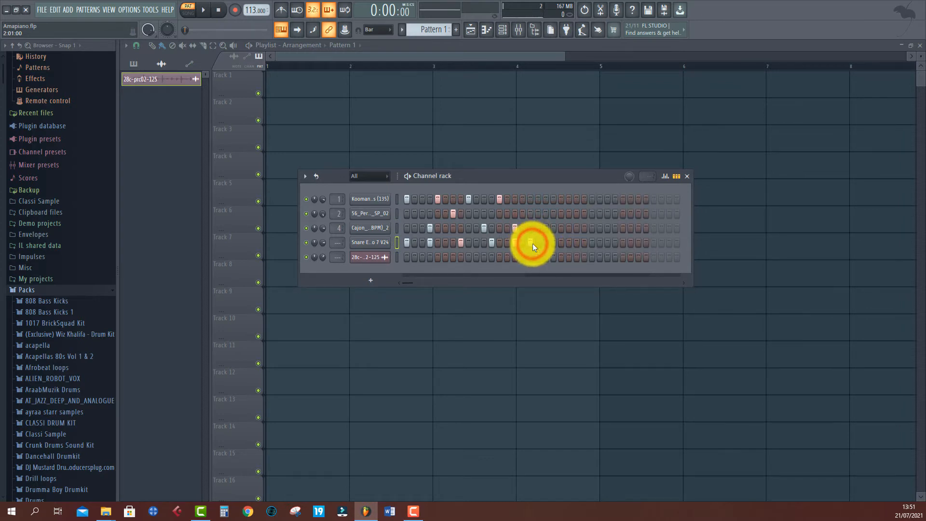
{"action": "left_click", "coordinate": [553, 243]}
{"action": "left_click", "coordinate": [553, 228]}
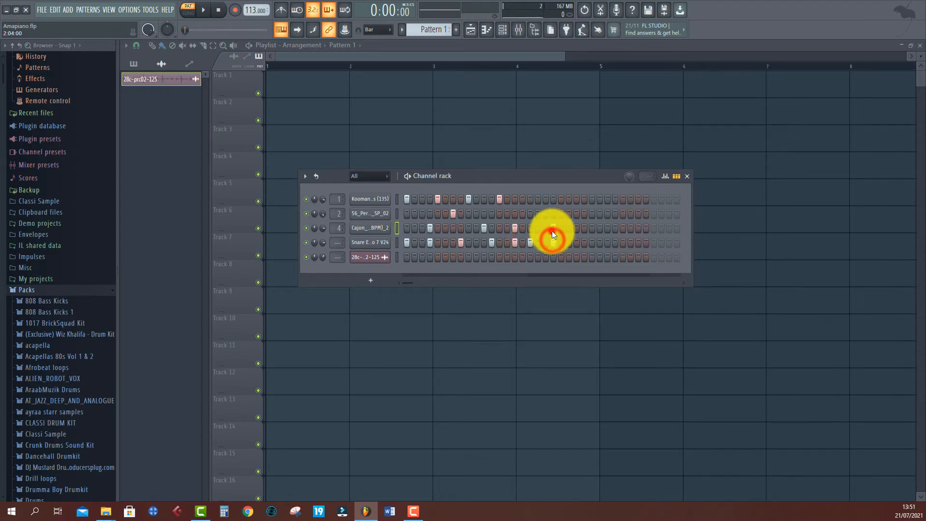
{"action": "left_click", "coordinate": [586, 247]}
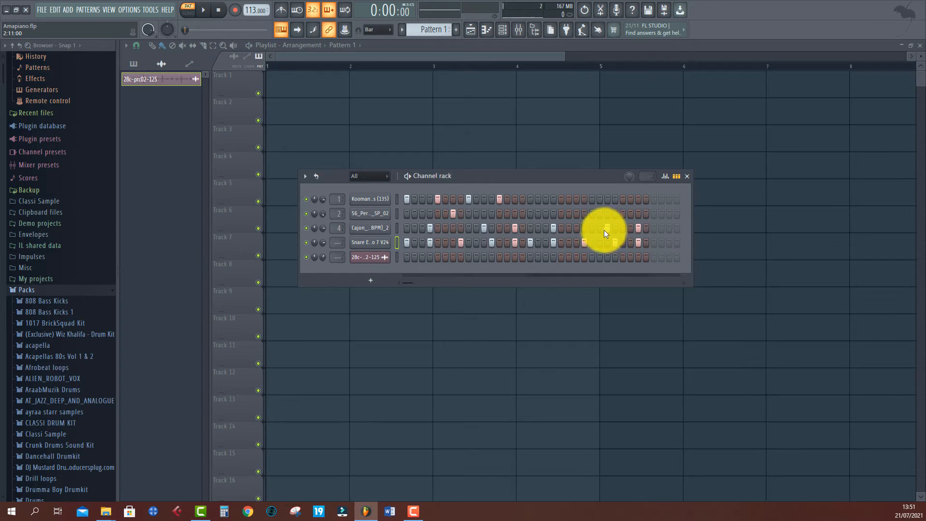
Place Kooman kick hits on steps 17, 21, 25, 29 and 31, and listen to the looping pattern.
{"action": "left_click", "coordinate": [530, 199]}
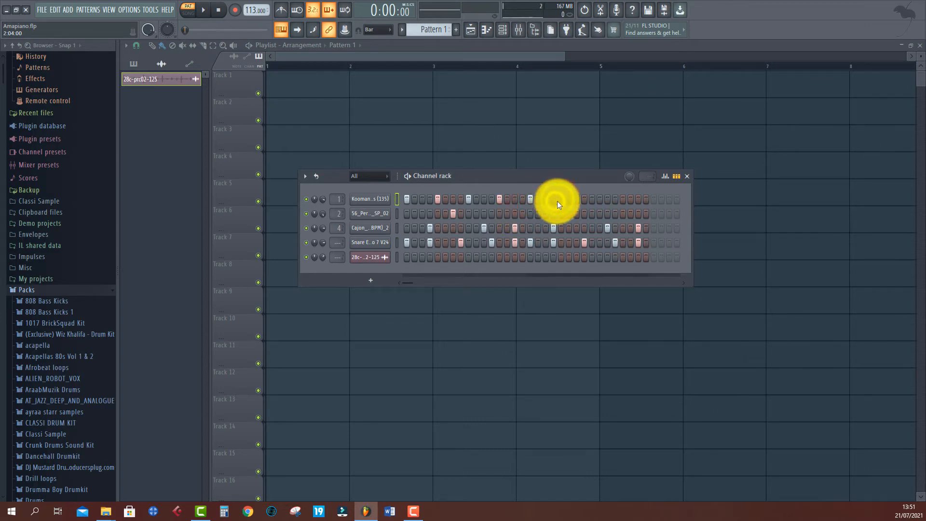
{"action": "left_click", "coordinate": [561, 199]}
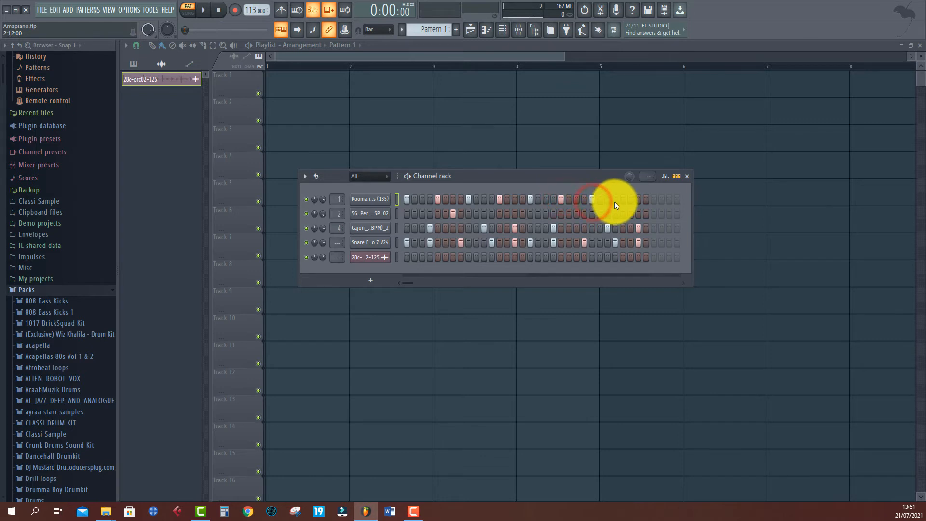
{"action": "left_click", "coordinate": [645, 202]}
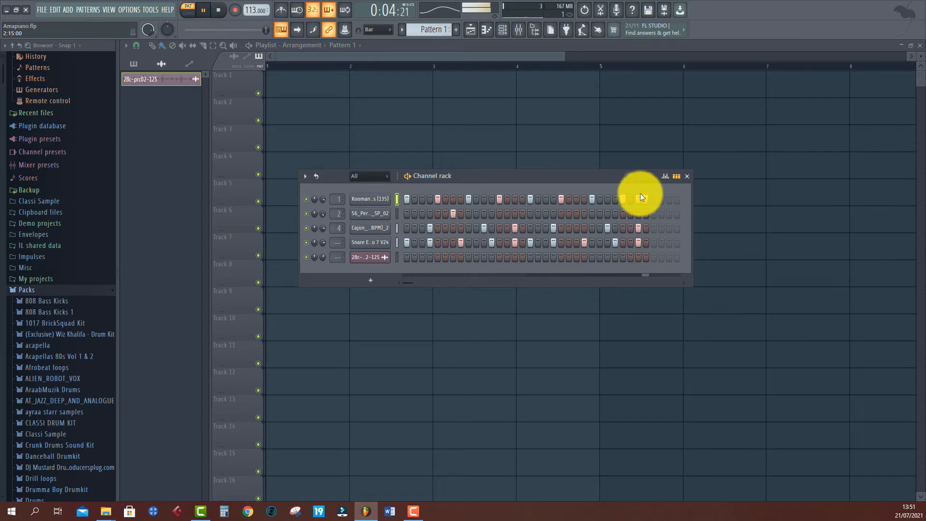
{"action": "left_click", "coordinate": [648, 199]}
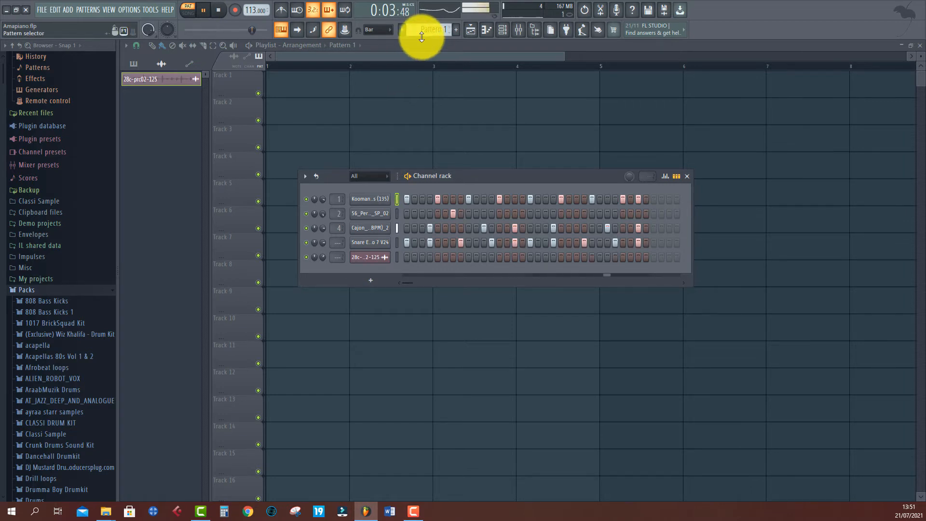
{"action": "key", "text": "space"}
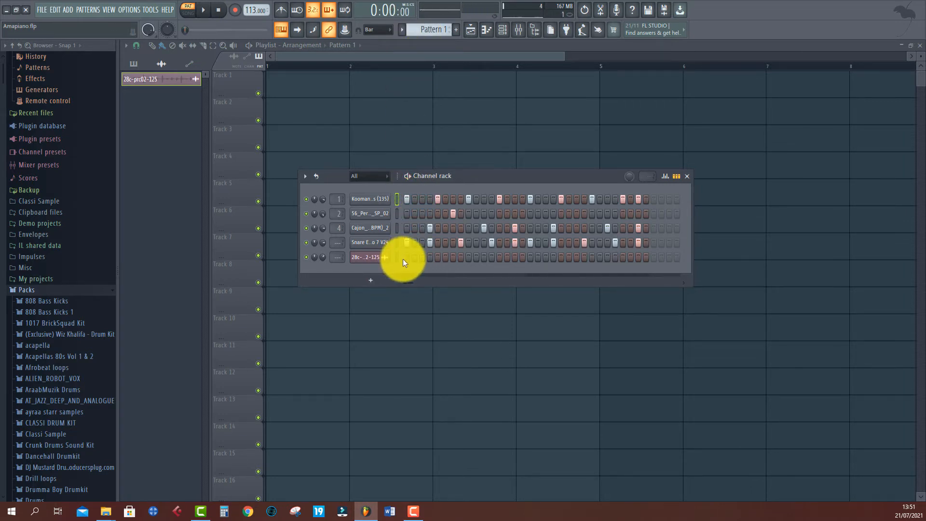
Try the 28c-prc02-125 loop on step 1 of its channel while the pattern plays.
{"action": "key", "text": "space"}
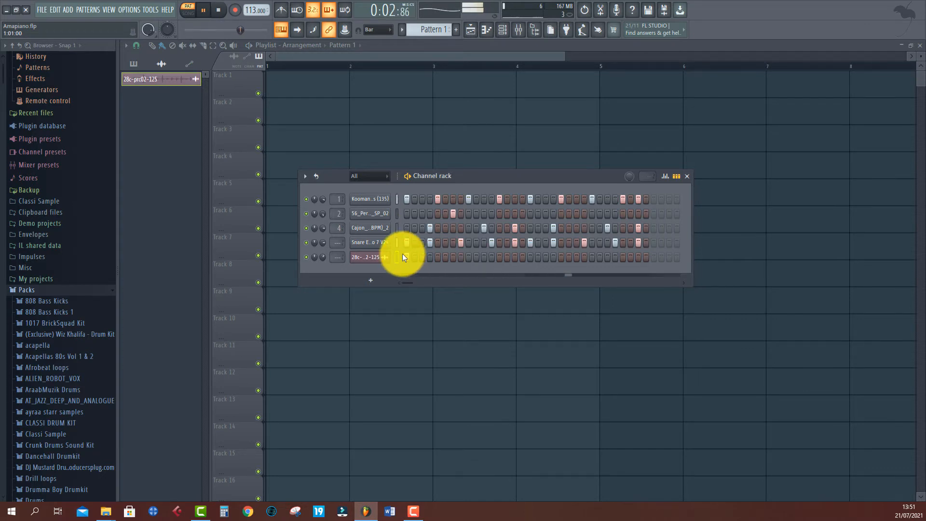
{"action": "key", "text": "space"}
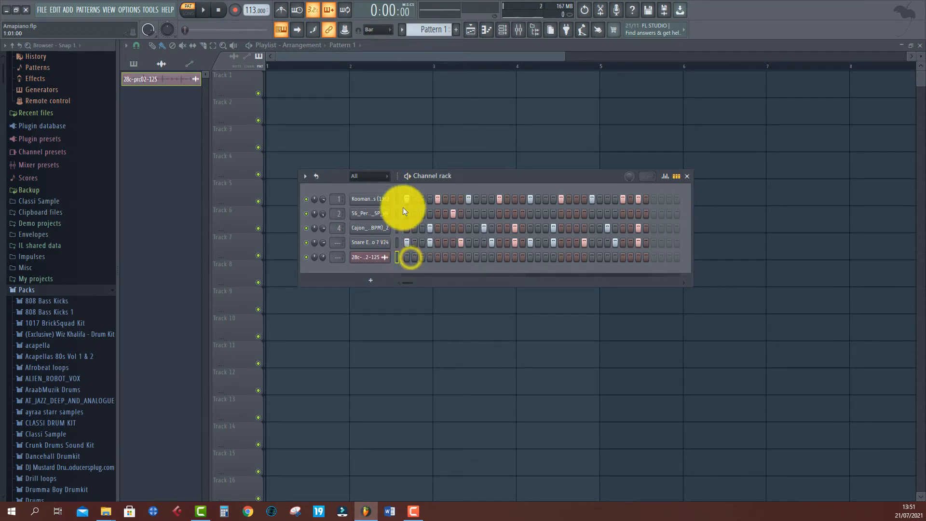
Arrange two back-to-back Pattern 1 clips on Track 1 of the playlist, starting at bars 1 and 3.
{"action": "left_click", "coordinate": [424, 27]}
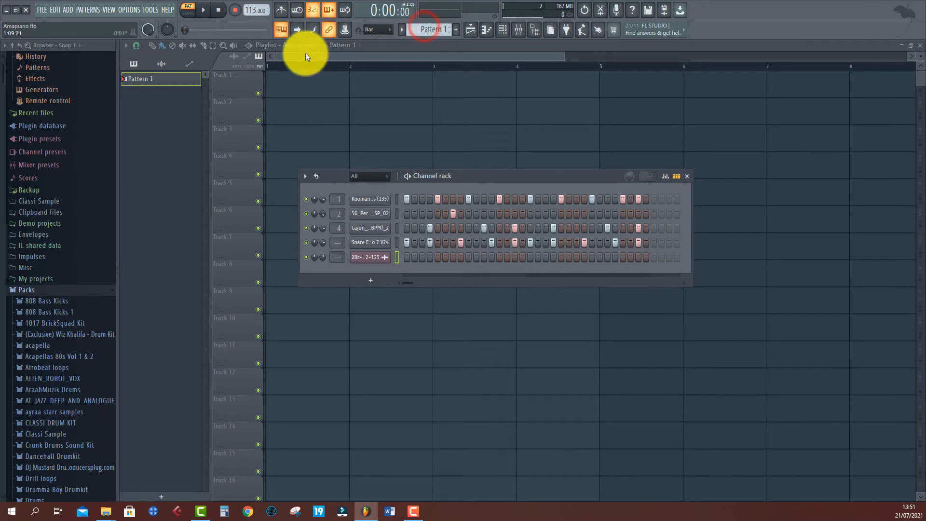
{"action": "left_click", "coordinate": [276, 90]}
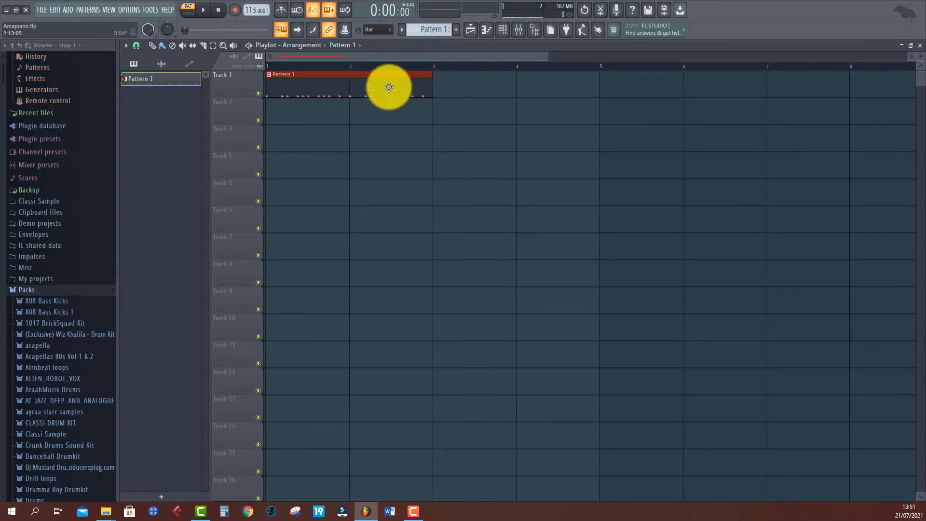
{"action": "left_click", "coordinate": [447, 95]}
{"action": "right_click", "coordinate": [467, 95]}
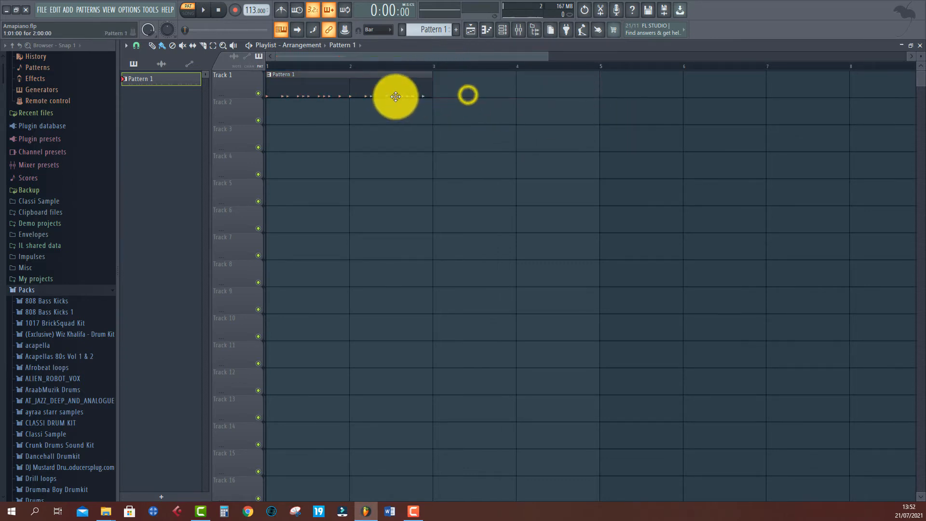
{"action": "left_click", "coordinate": [395, 96]}
{"action": "left_click", "coordinate": [450, 95]}
{"action": "right_click", "coordinate": [476, 93]}
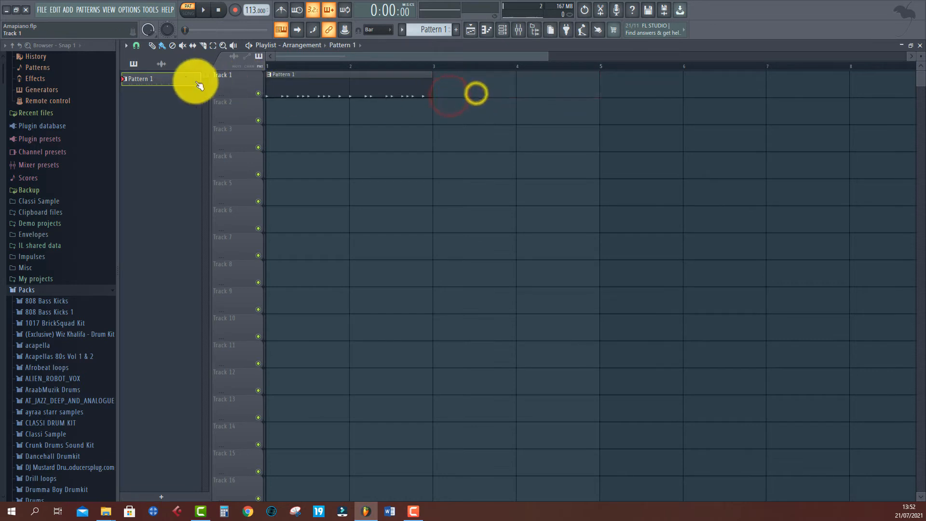
{"action": "left_click_drag", "start_coordinate": [184, 79], "coordinate": [450, 91]}
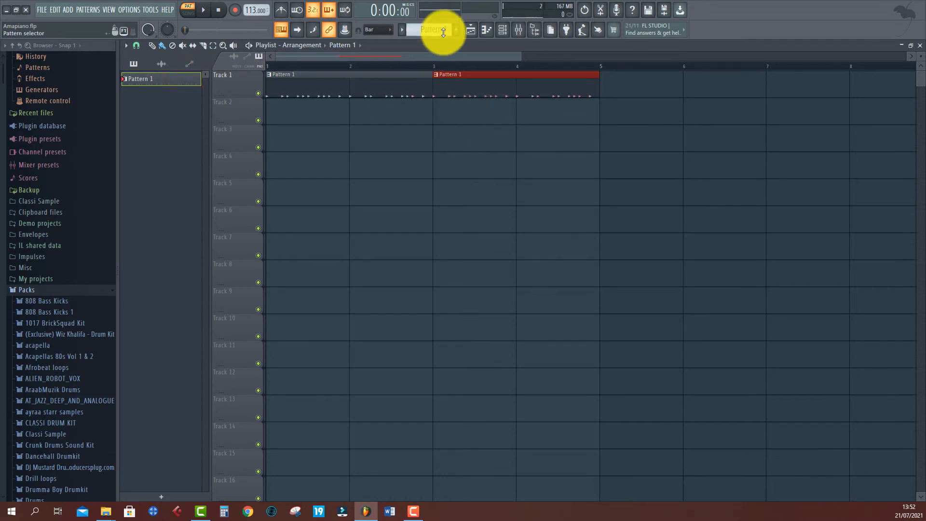
Open the settings of the 28c-prc02-125 audio clip and audition its sample.
{"action": "left_click", "coordinate": [501, 32]}
{"action": "left_click", "coordinate": [379, 256]}
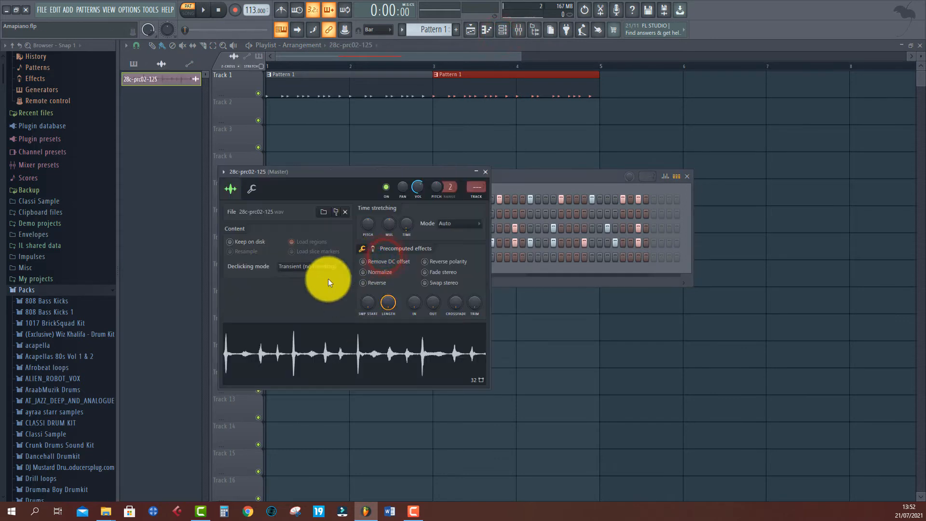
{"action": "left_click", "coordinate": [163, 63]}
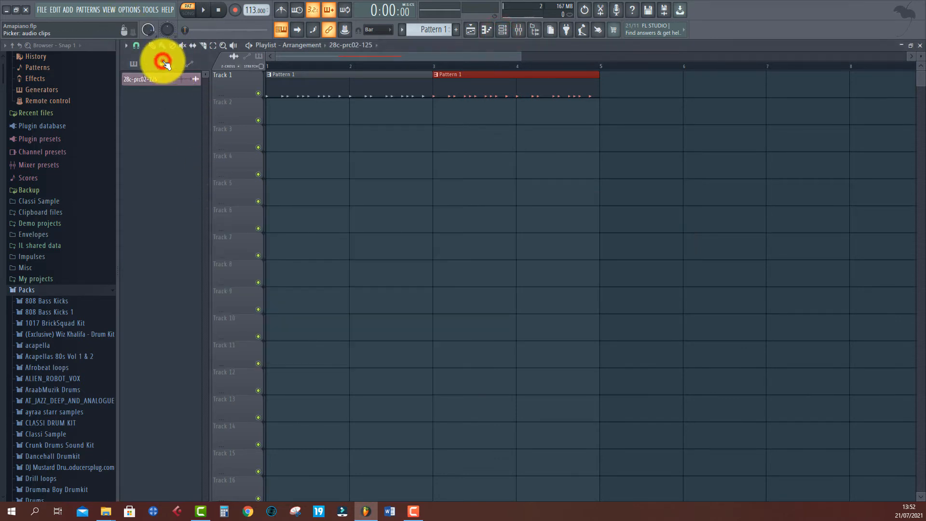
{"action": "left_click", "coordinate": [167, 79]}
{"action": "left_click", "coordinate": [328, 354]}
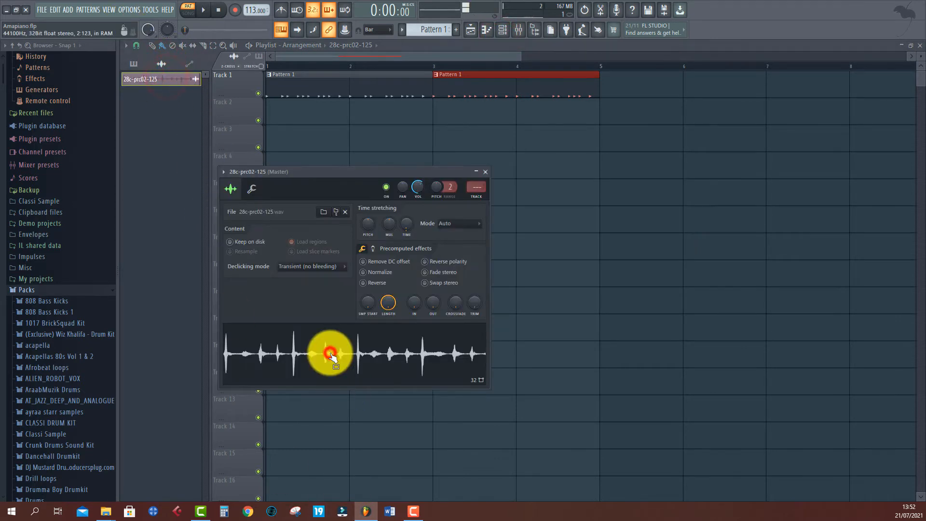
{"action": "left_click", "coordinate": [220, 11]}
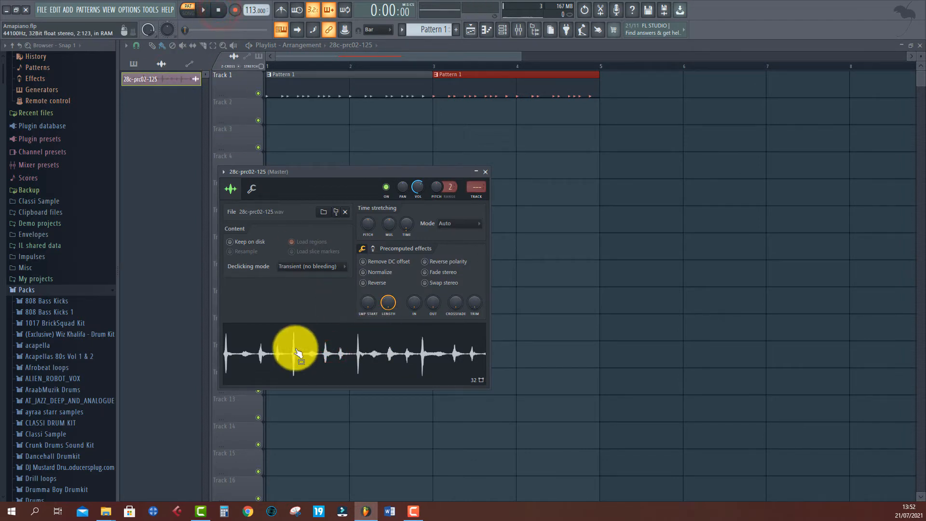
Place the 28c-prc02-125 audio clip on Track 2 at bar 1.
{"action": "left_click", "coordinate": [137, 69]}
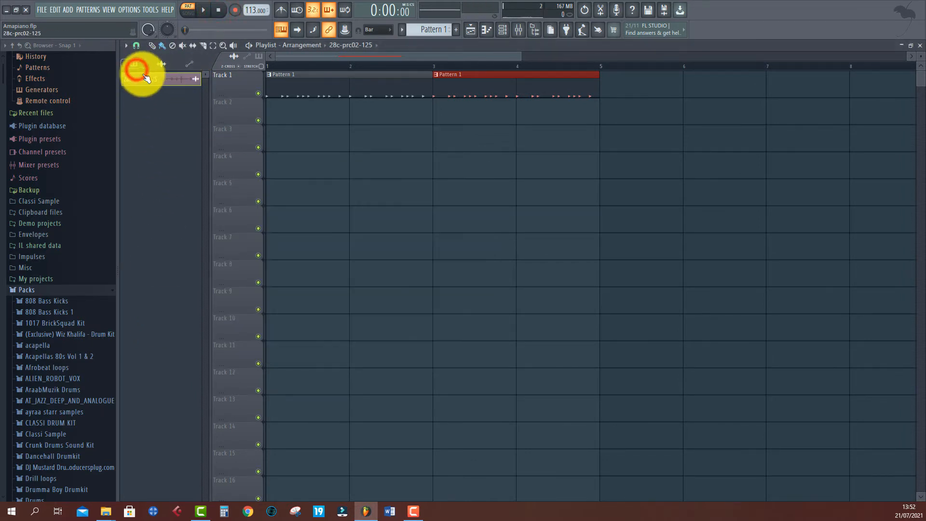
{"action": "left_click", "coordinate": [162, 64]}
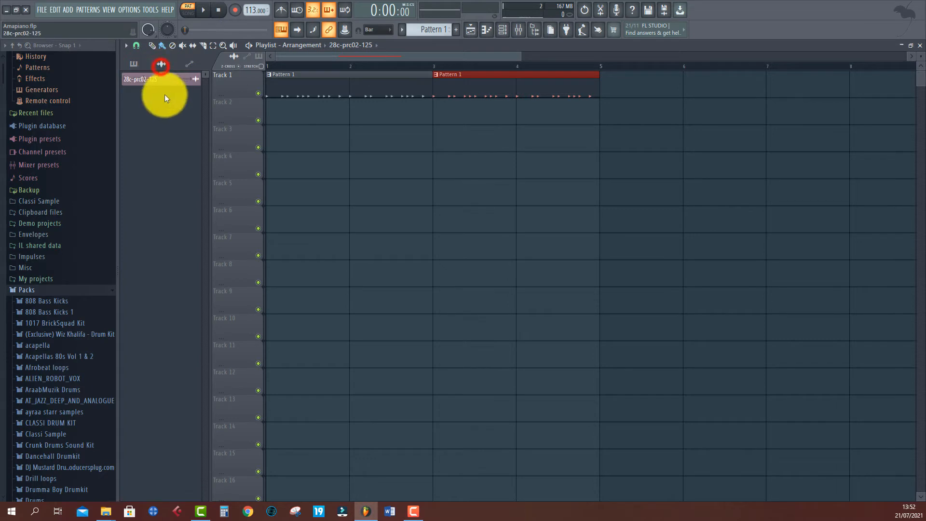
{"action": "left_click_drag", "start_coordinate": [166, 87], "coordinate": [287, 123]}
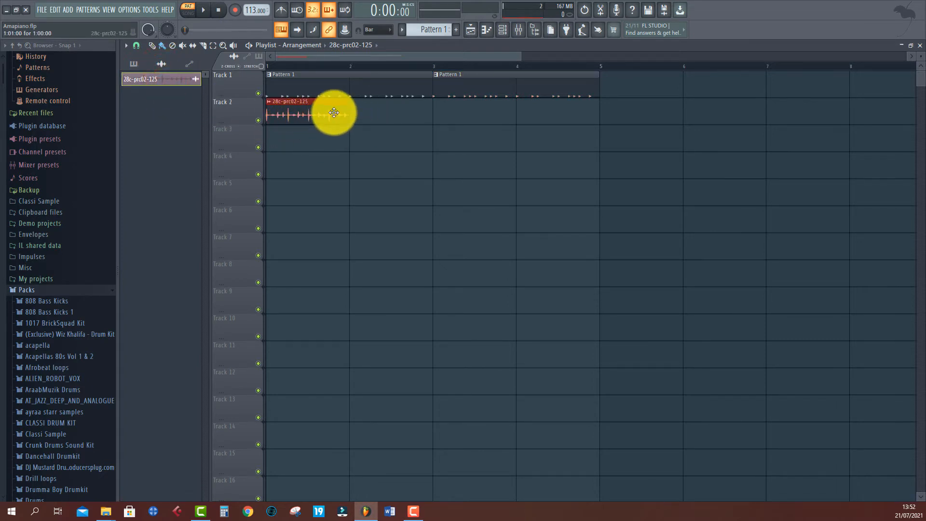
Clear the time stretching of the 28c-prc02-125 clip and listen to the arrangement in song mode.
{"action": "double_click", "coordinate": [305, 108]}
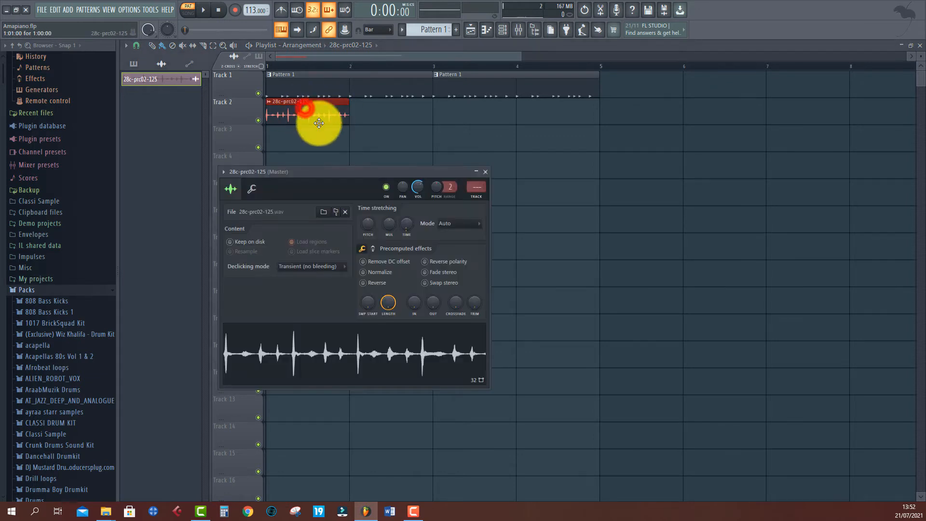
{"action": "right_click", "coordinate": [401, 221]}
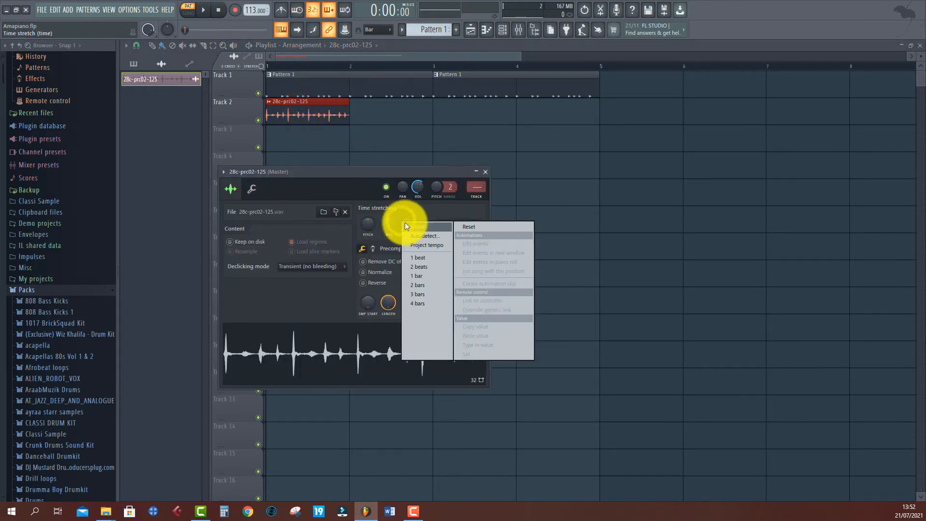
{"action": "left_click", "coordinate": [406, 223]}
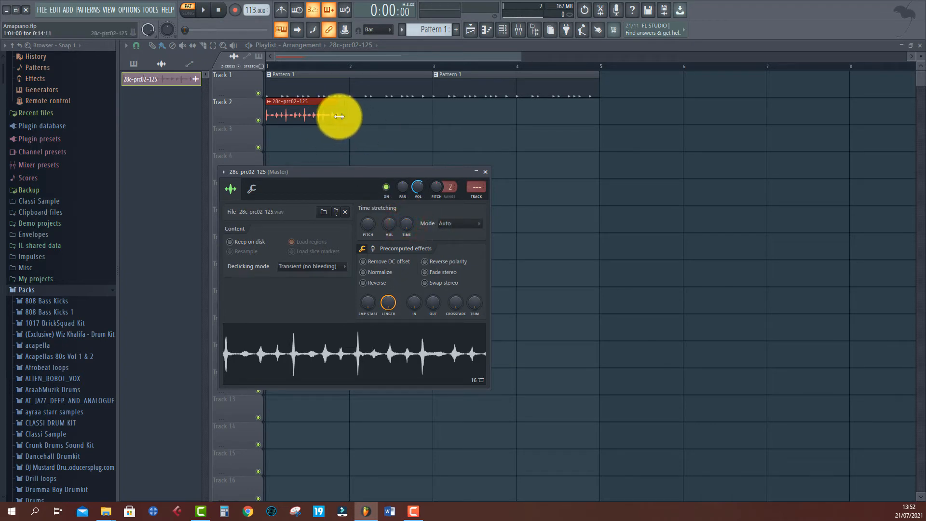
{"action": "left_click", "coordinate": [204, 14]}
{"action": "left_click", "coordinate": [190, 14]}
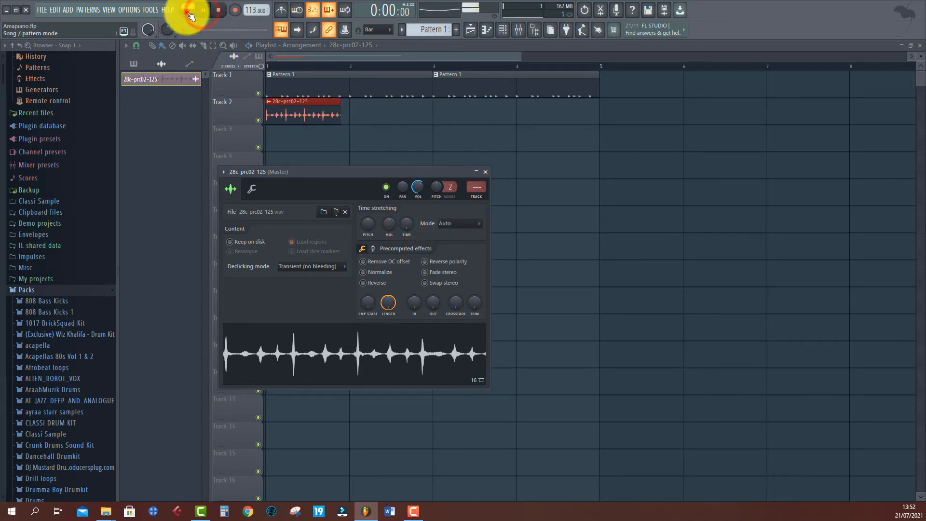
{"action": "left_click", "coordinate": [218, 10]}
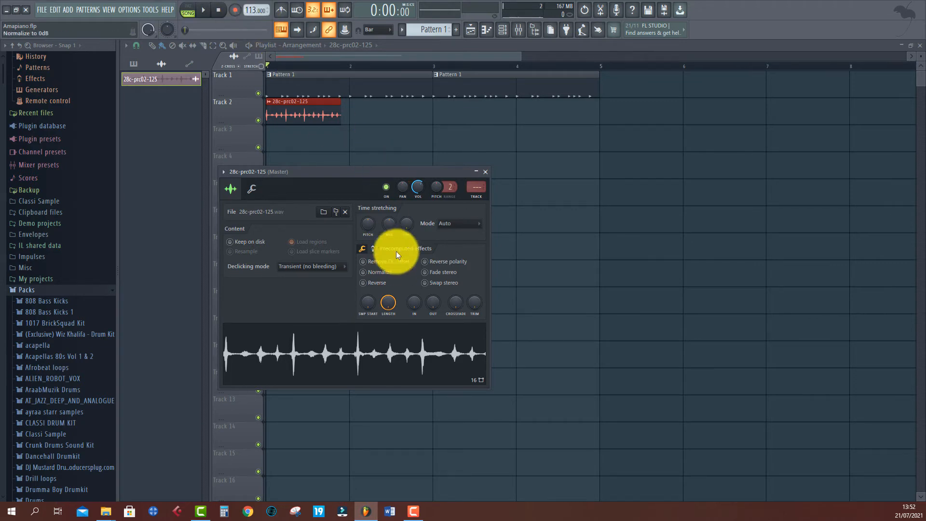
Stretch the 28c-prc02-125 clip to 1 bar and listen to the arrangement.
{"action": "left_click", "coordinate": [311, 114]}
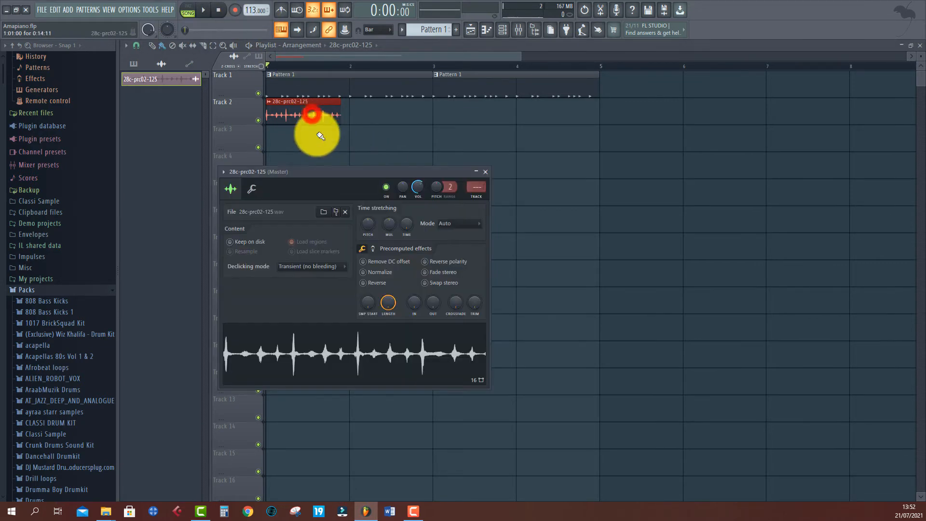
{"action": "right_click", "coordinate": [408, 222]}
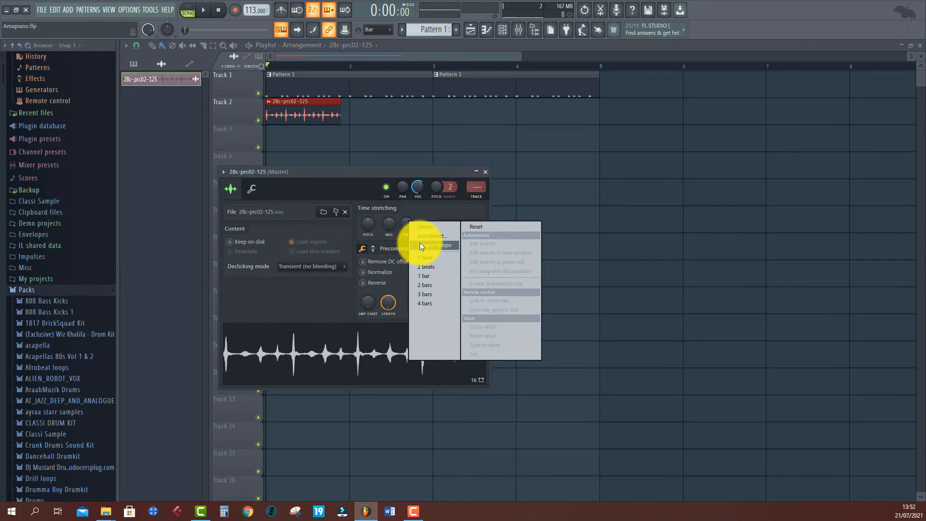
{"action": "left_click", "coordinate": [429, 280]}
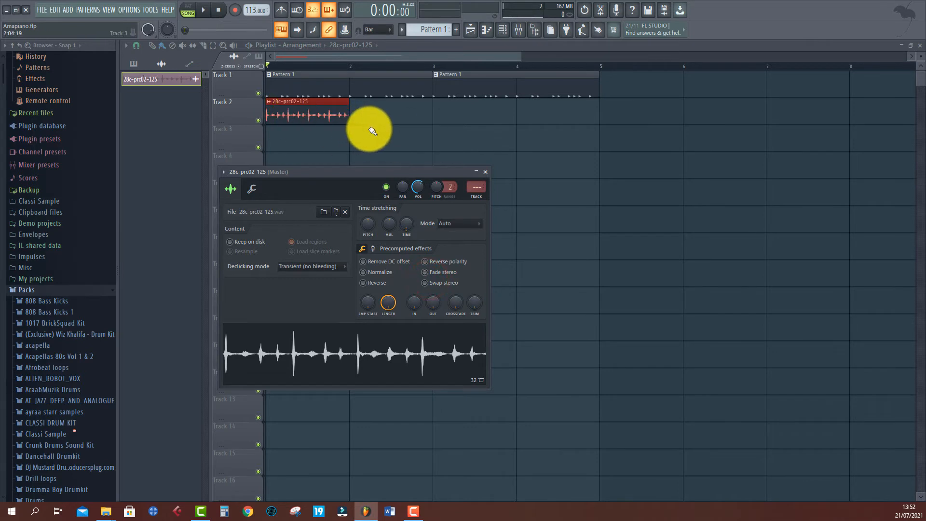
{"action": "left_click", "coordinate": [203, 10]}
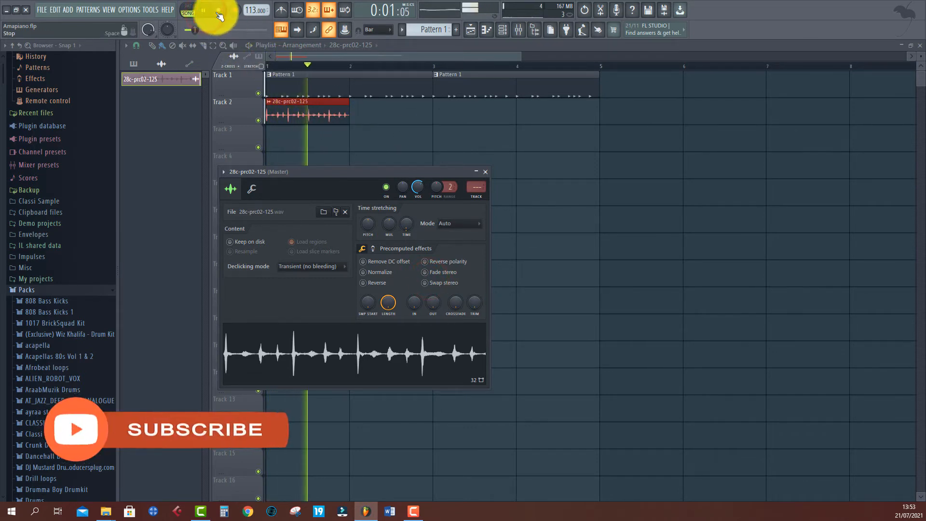
{"action": "left_click", "coordinate": [218, 9]}
Set the time stretch of the 28c-prc02-125 clip to 2 bars, leaving its stretch mode on Auto.
{"action": "left_click", "coordinate": [442, 224]}
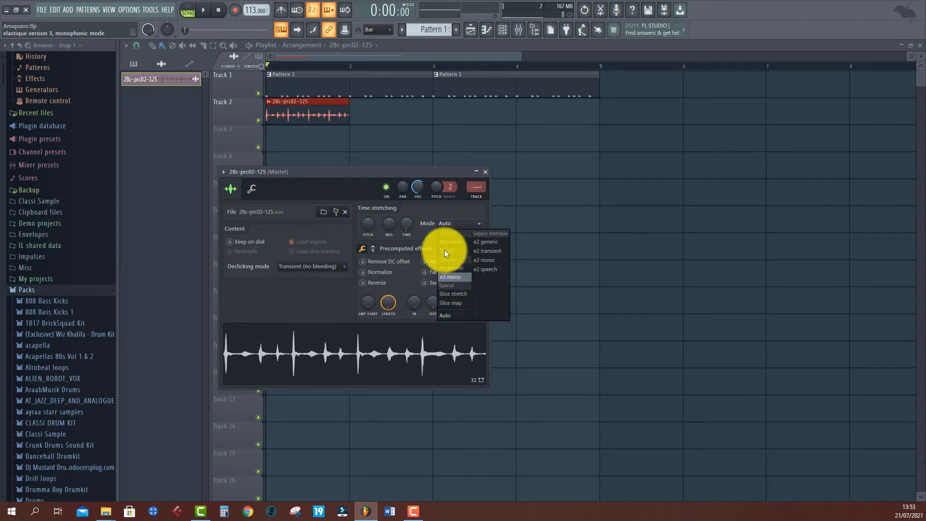
{"action": "left_click", "coordinate": [418, 212]}
{"action": "right_click", "coordinate": [407, 226]}
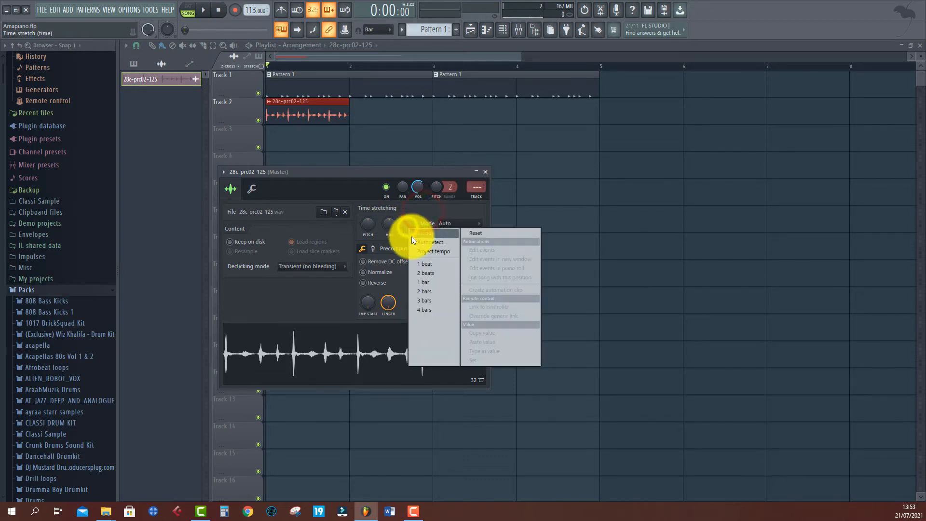
{"action": "left_click", "coordinate": [421, 295]}
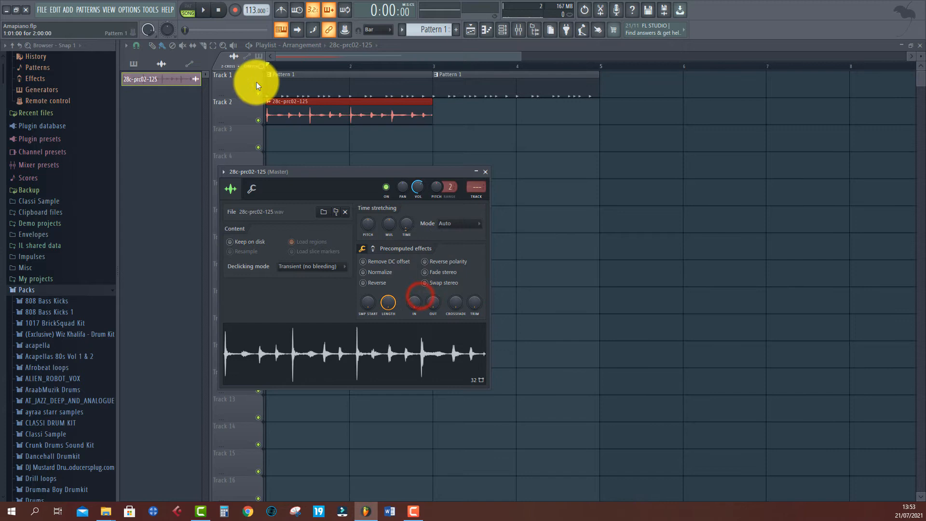
Listen to the arrangement and set the time stretch of the 28c-prc02-125 clip to 1 bar.
{"action": "left_click", "coordinate": [205, 13]}
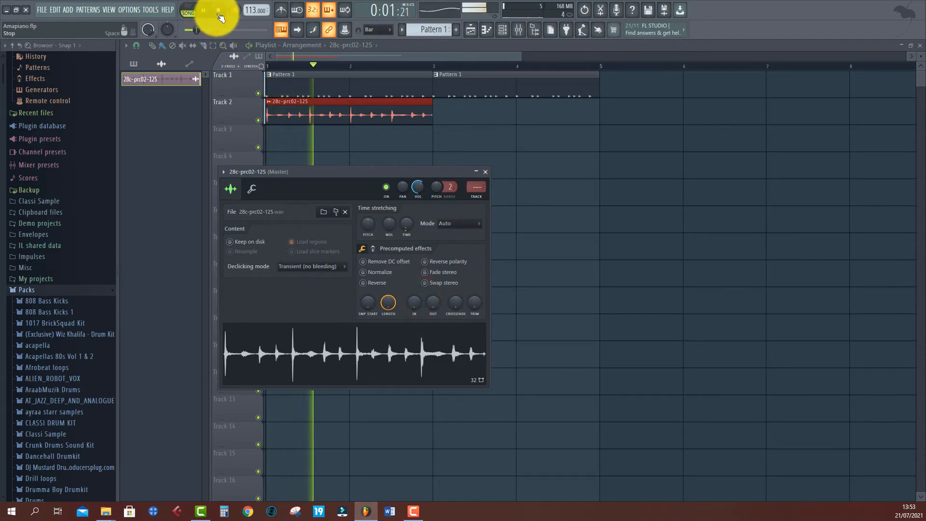
{"action": "left_click", "coordinate": [219, 14]}
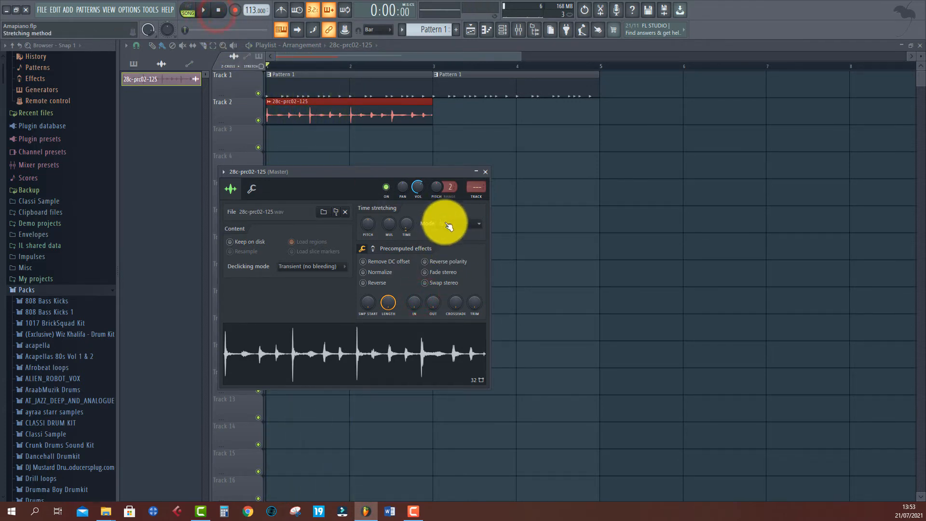
{"action": "right_click", "coordinate": [412, 225]}
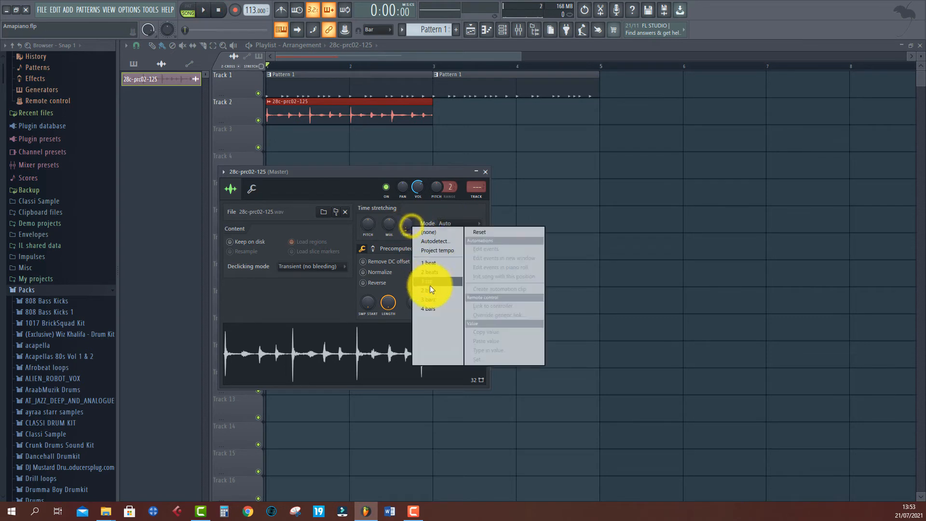
{"action": "left_click", "coordinate": [430, 283]}
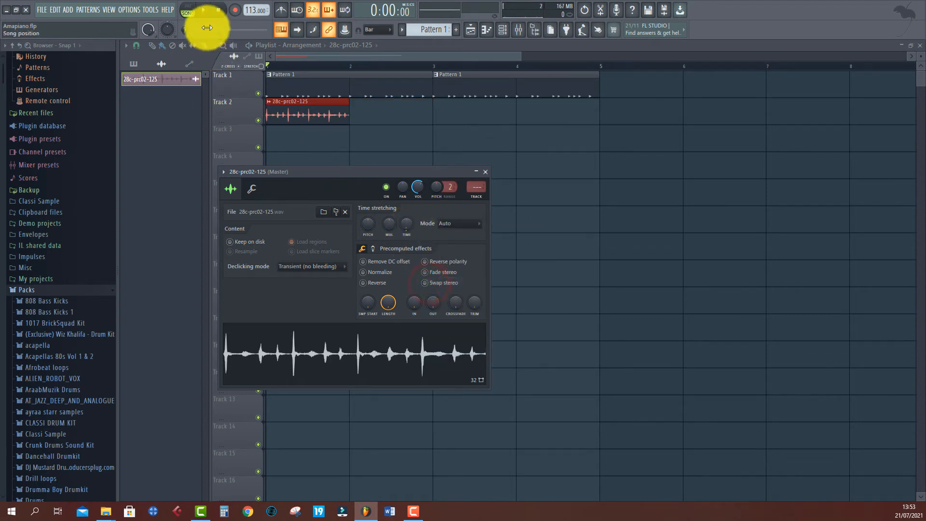
{"action": "left_click", "coordinate": [203, 10]}
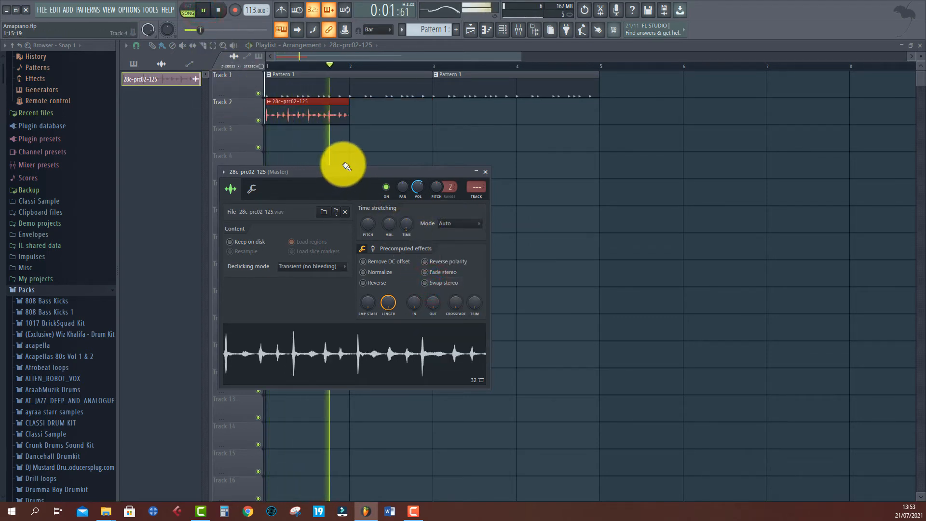
{"action": "key", "text": "space"}
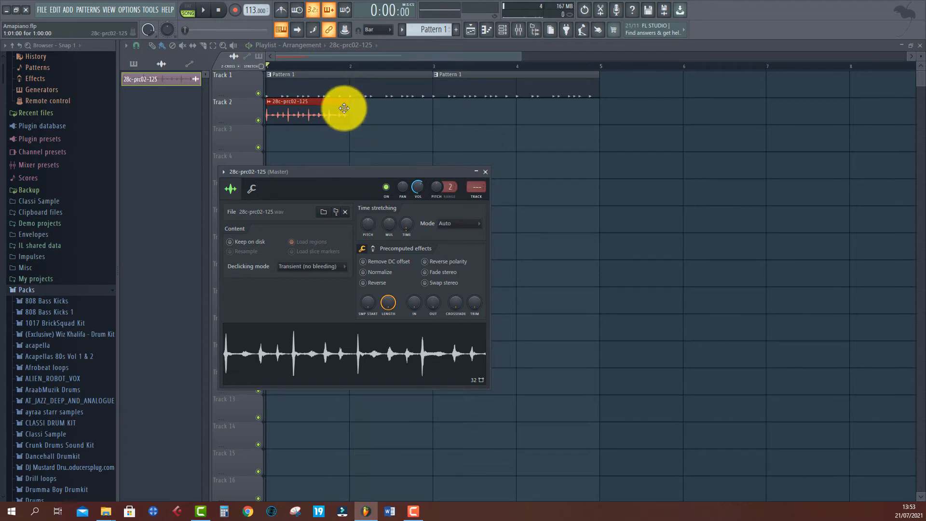
Close the clip settings and duplicate the 28c-prc02-125 clip three times on Track 2 to fill bars 1 to 4.
{"action": "left_click_drag", "start_coordinate": [337, 108], "coordinate": [291, 138]}
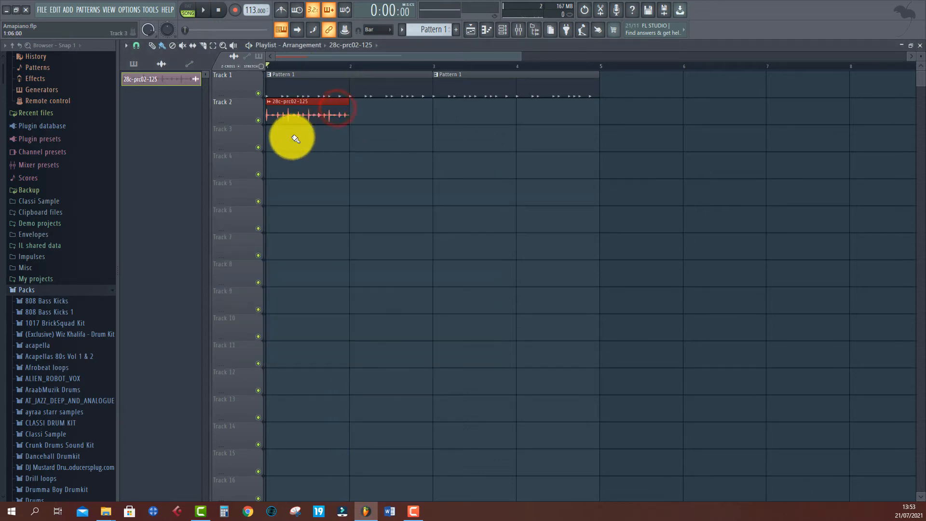
{"action": "key", "text": "ctrl+b"}
{"action": "key", "text": "ctrl+b"}
{"action": "key", "text": "ctrl+b"}
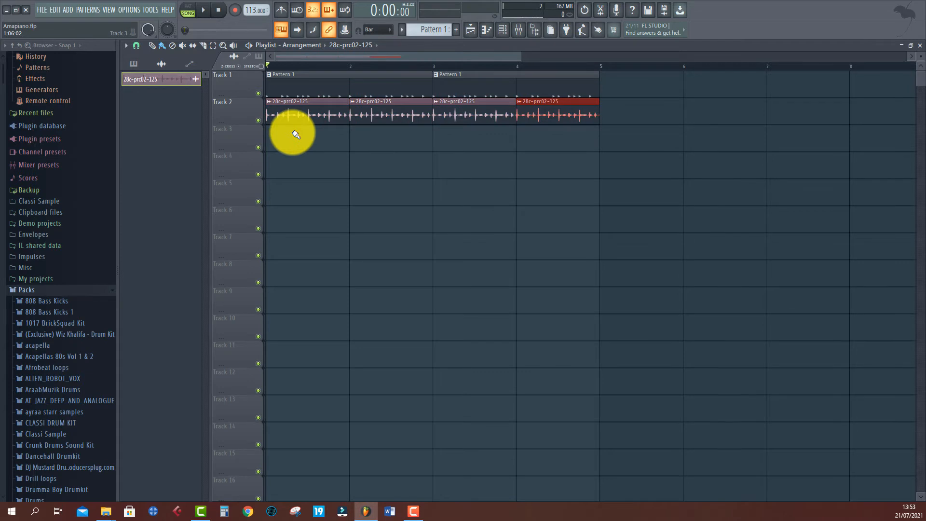
Lower the volume of the 28c-prc02-125 loop while the arrangement plays.
{"action": "key", "text": "space"}
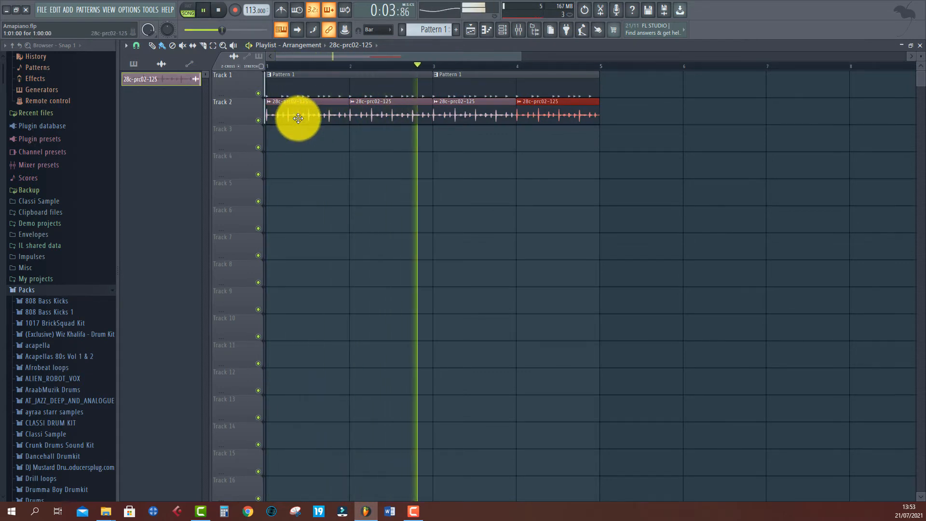
{"action": "double_click", "coordinate": [342, 111]}
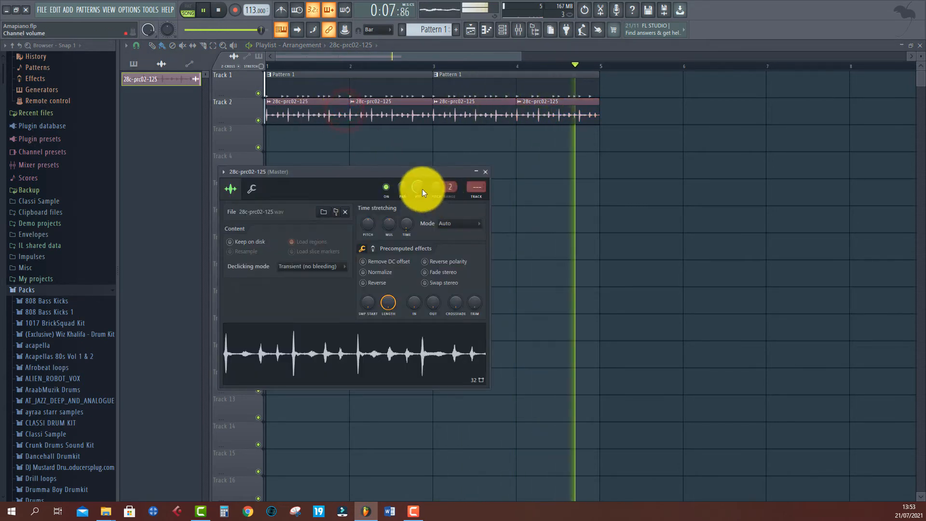
{"action": "left_click_drag", "start_coordinate": [422, 190], "coordinate": [421, 209]}
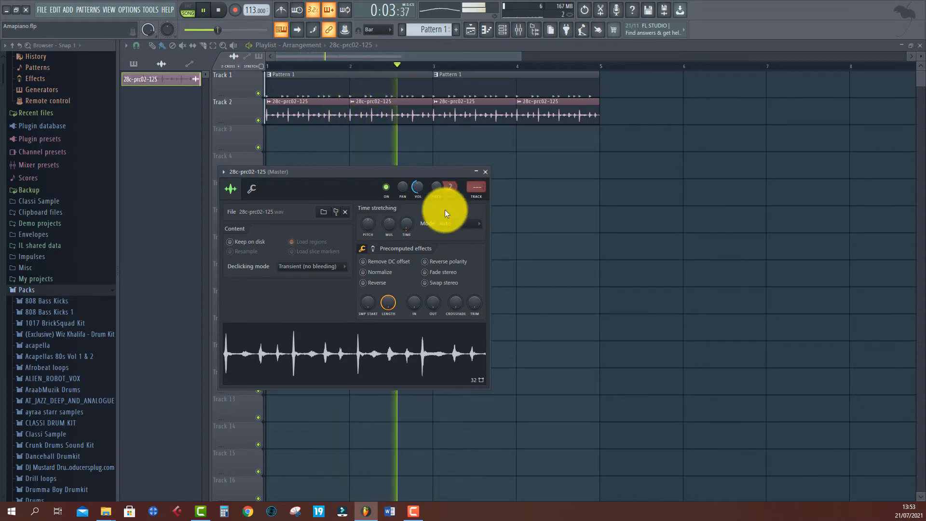
Try the Resample stretch mode on the 28c-prc02-125 loop during playback and return it to Auto.
{"action": "left_click", "coordinate": [453, 221]}
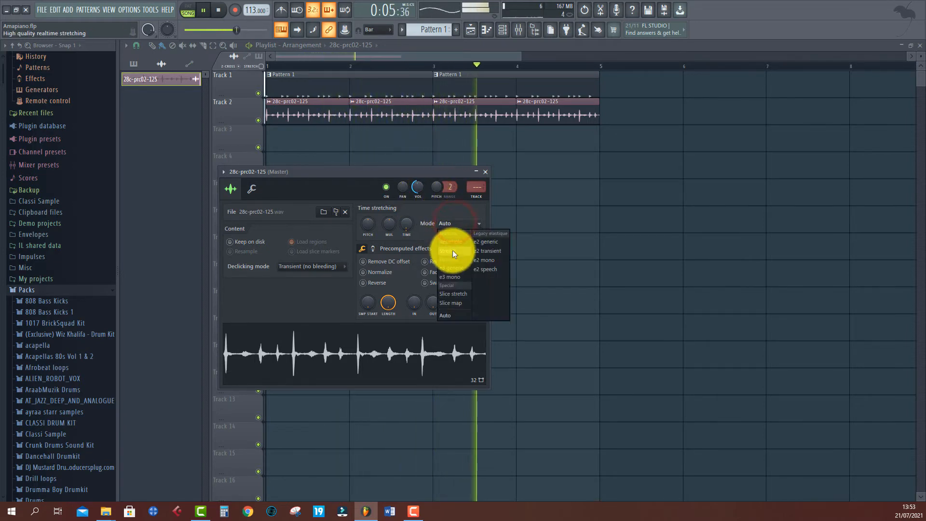
{"action": "left_click", "coordinate": [451, 243]}
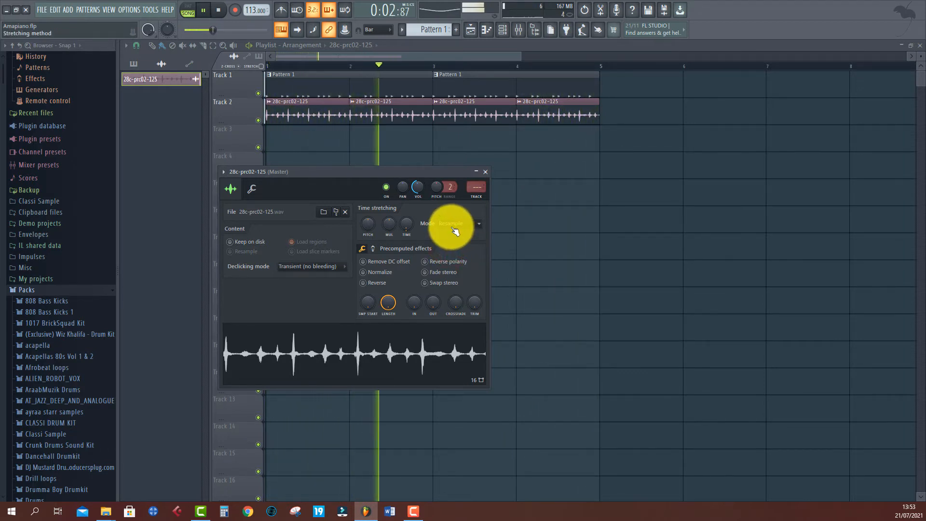
{"action": "left_click", "coordinate": [451, 223]}
{"action": "left_click", "coordinate": [448, 212]}
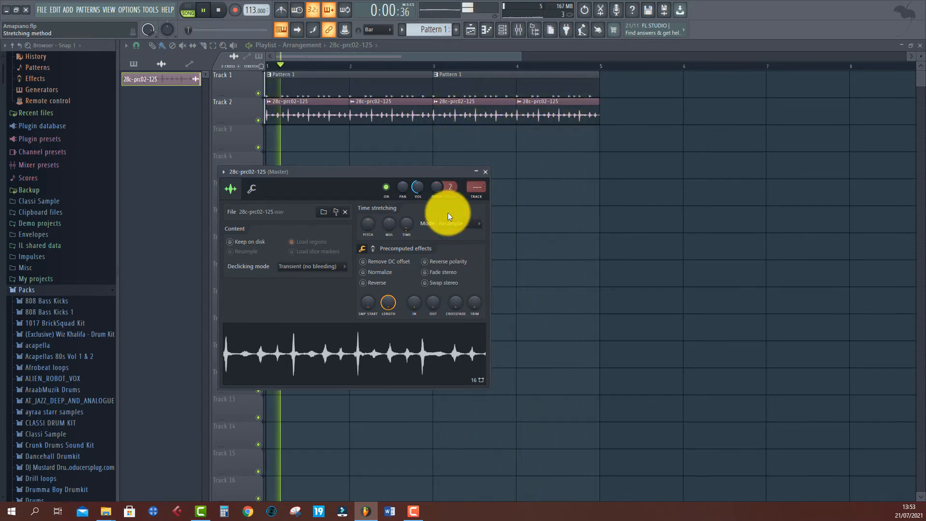
{"action": "left_click", "coordinate": [450, 222]}
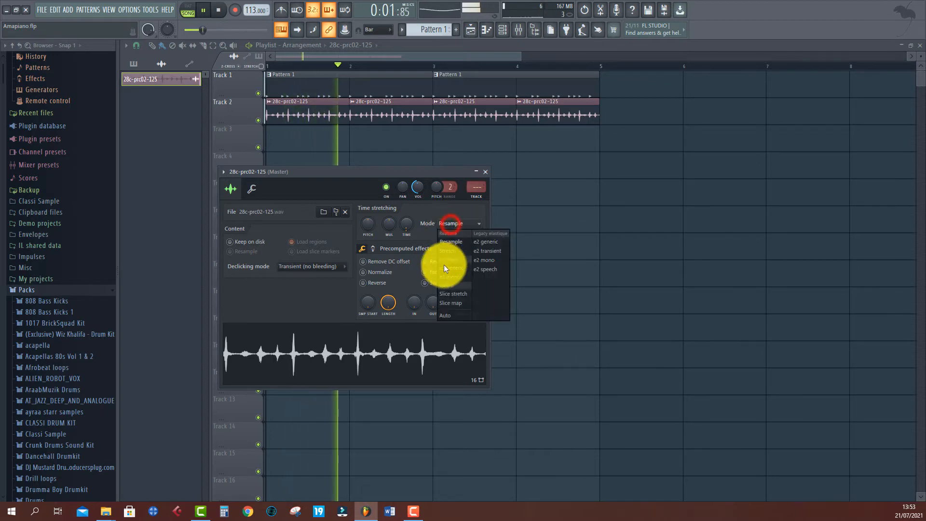
{"action": "left_click", "coordinate": [452, 314]}
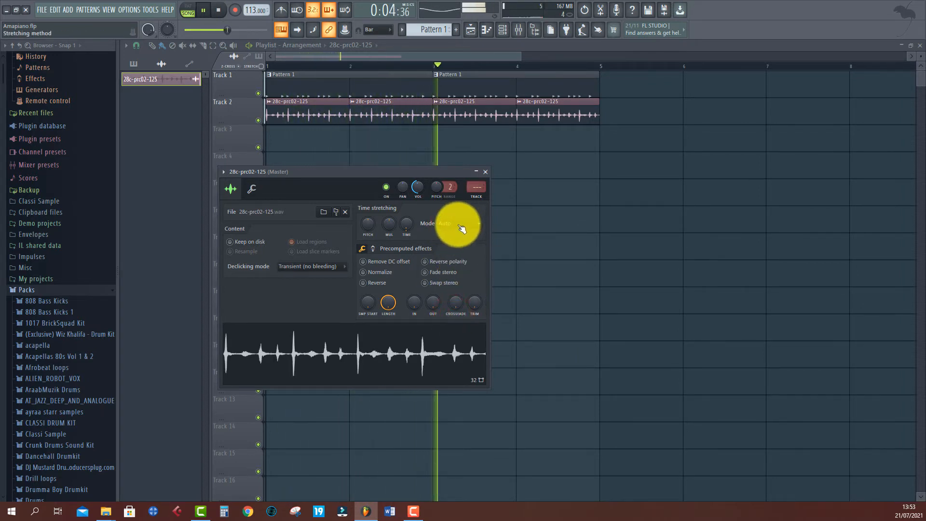
Set the stretch mode of the 28c-prc02-125 loop to Resample, close its settings and stop playback.
{"action": "left_click", "coordinate": [457, 226]}
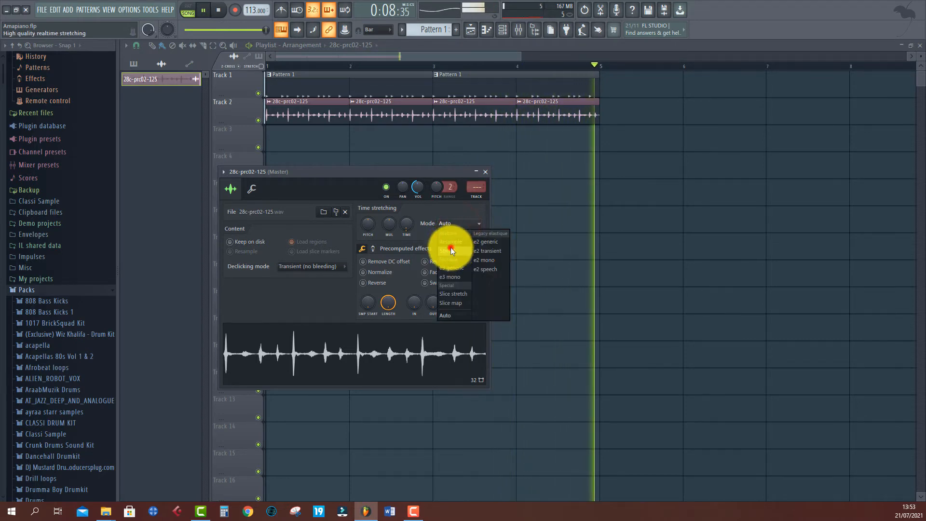
{"action": "left_click", "coordinate": [453, 251]}
{"action": "left_click", "coordinate": [453, 224]}
{"action": "left_click", "coordinate": [455, 239]}
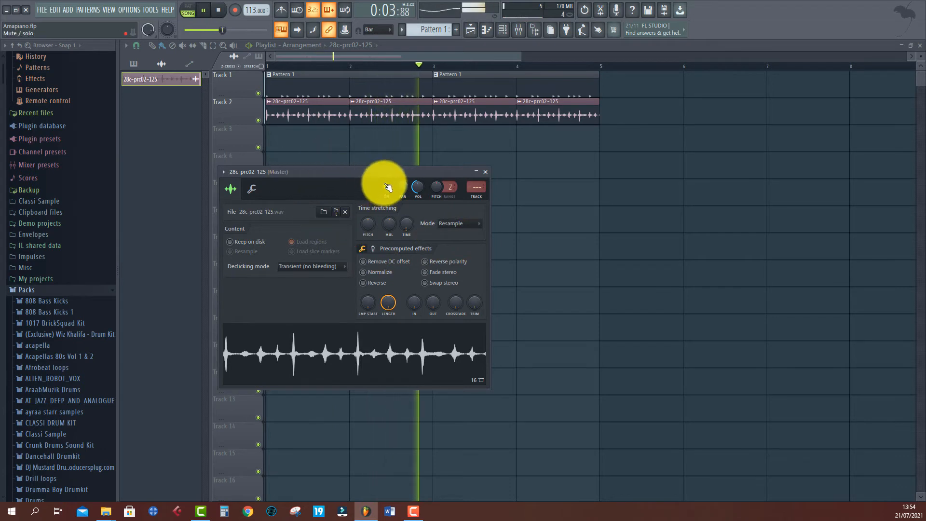
{"action": "left_click", "coordinate": [482, 172]}
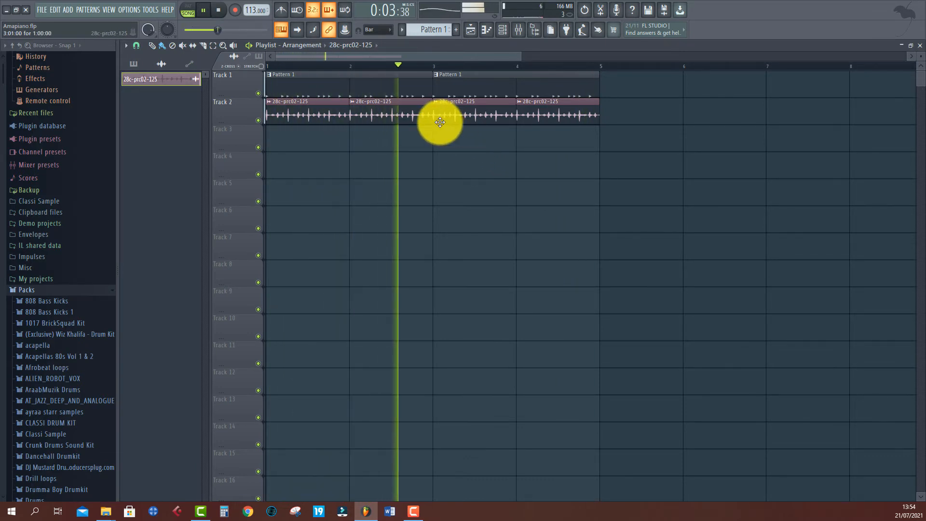
{"action": "key", "text": "space"}
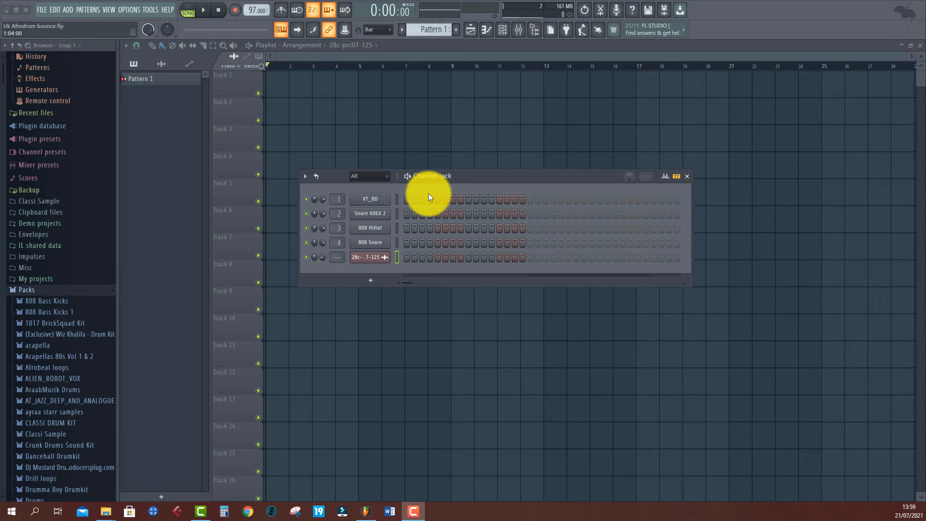
Program Snare 606X 2 on steps 4 and 13 in pattern mode, trying out a hit on step 8 during playback.
{"action": "left_click", "coordinate": [396, 213]}
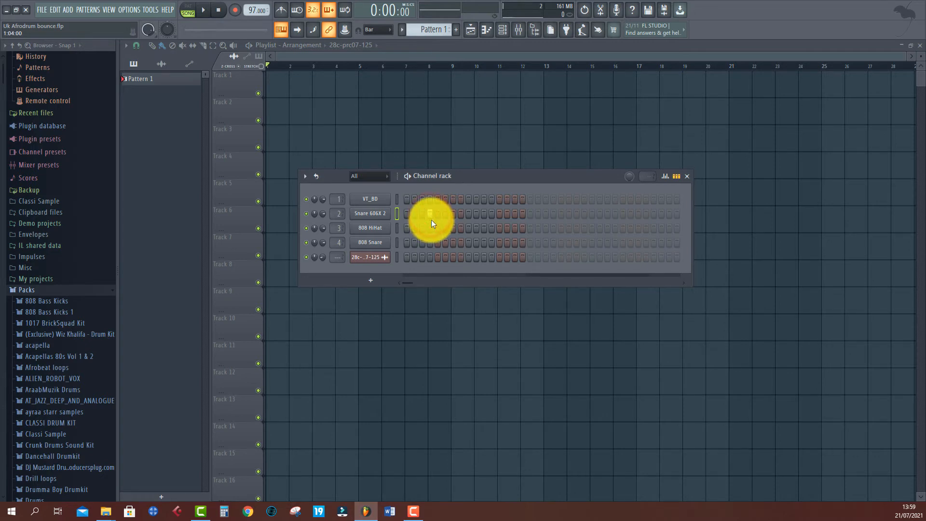
{"action": "left_click", "coordinate": [461, 213]}
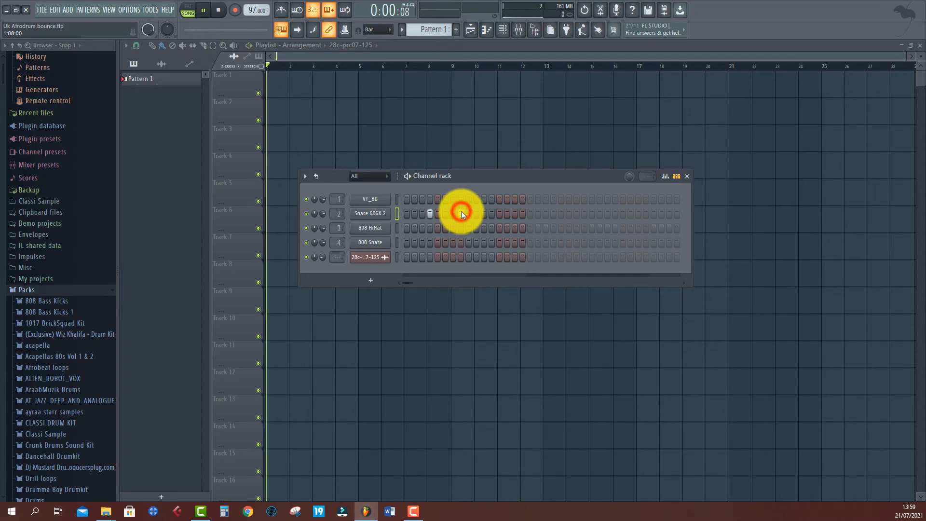
{"action": "left_click", "coordinate": [189, 10]}
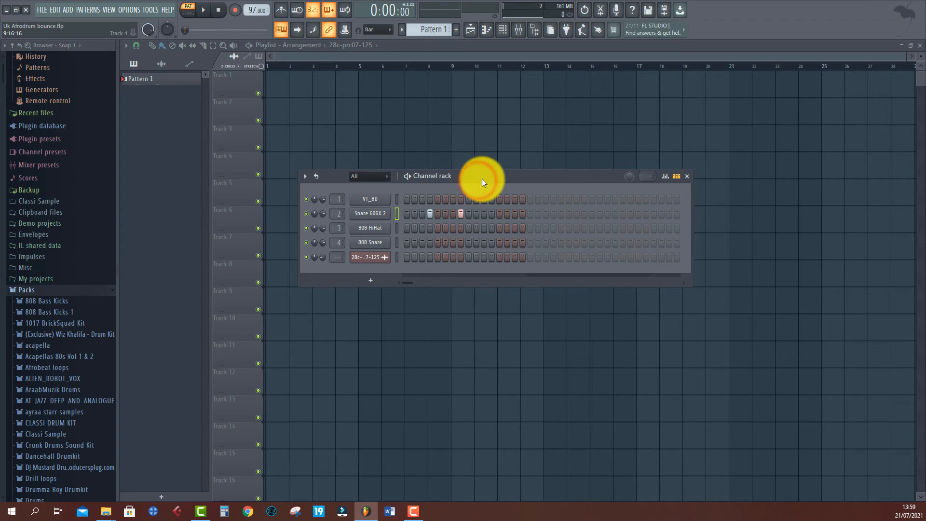
{"action": "key", "text": "space"}
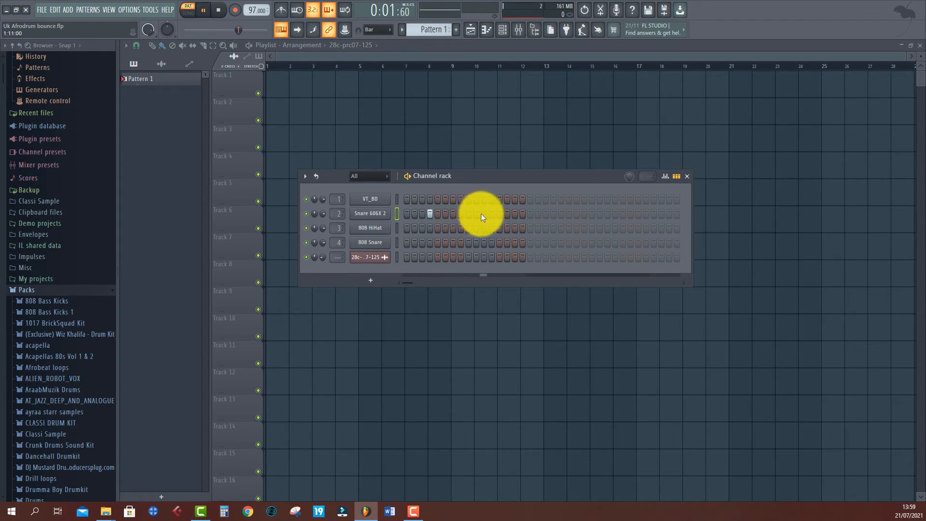
{"action": "key", "text": "space"}
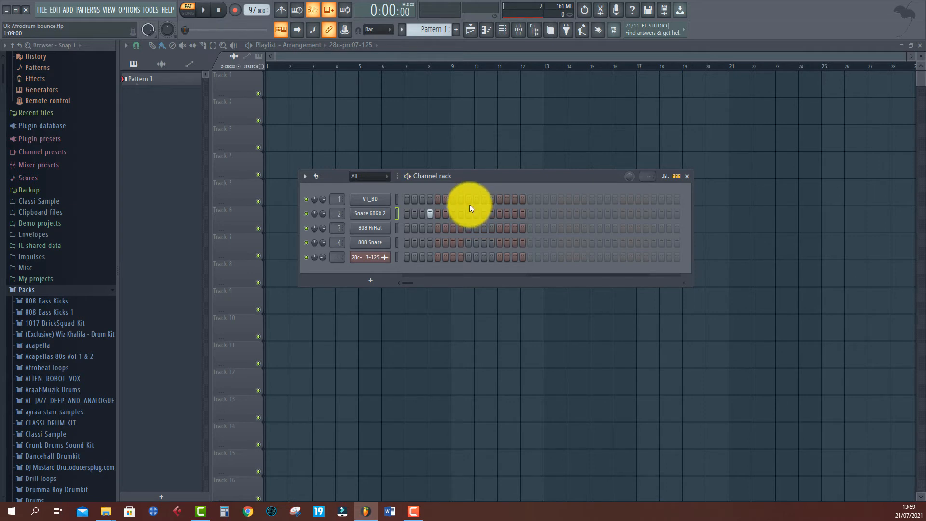
{"action": "key", "text": "space"}
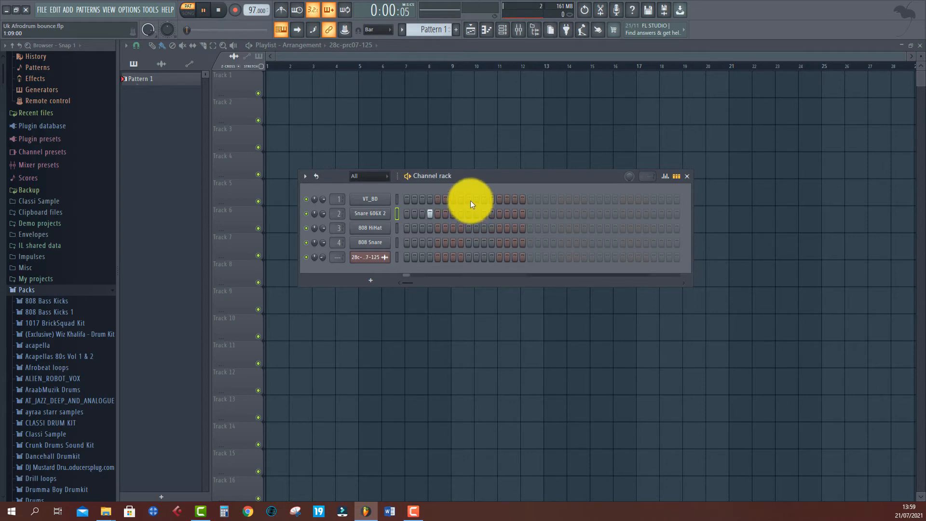
{"action": "left_click", "coordinate": [500, 214]}
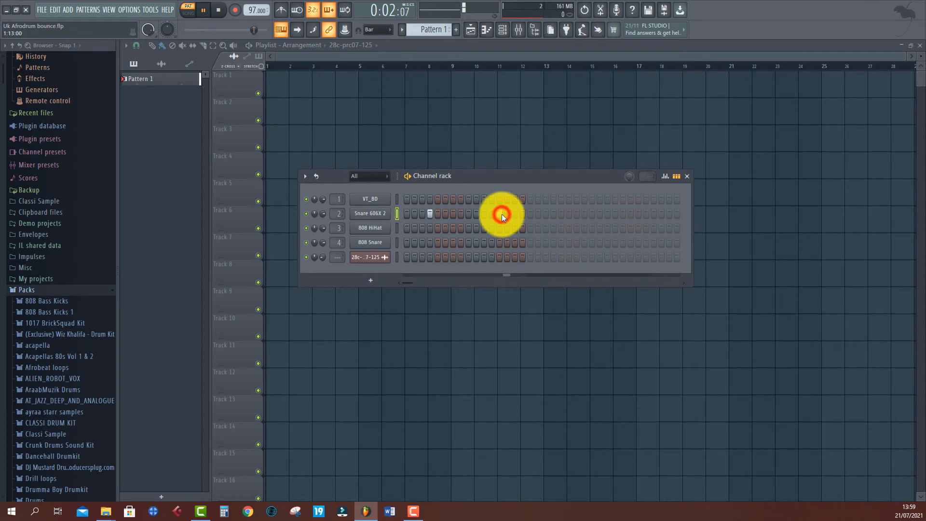
{"action": "key", "text": "space"}
Program the VT_BD kick on steps 1, 7 and 11 and the 808 HiHat on step 15, and listen to the pattern.
{"action": "left_click", "coordinate": [407, 199]}
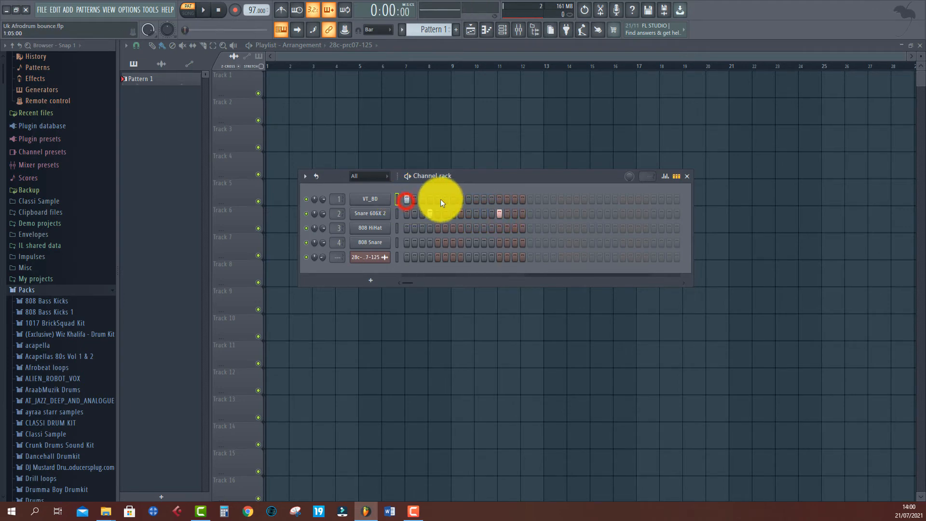
{"action": "key", "text": "space"}
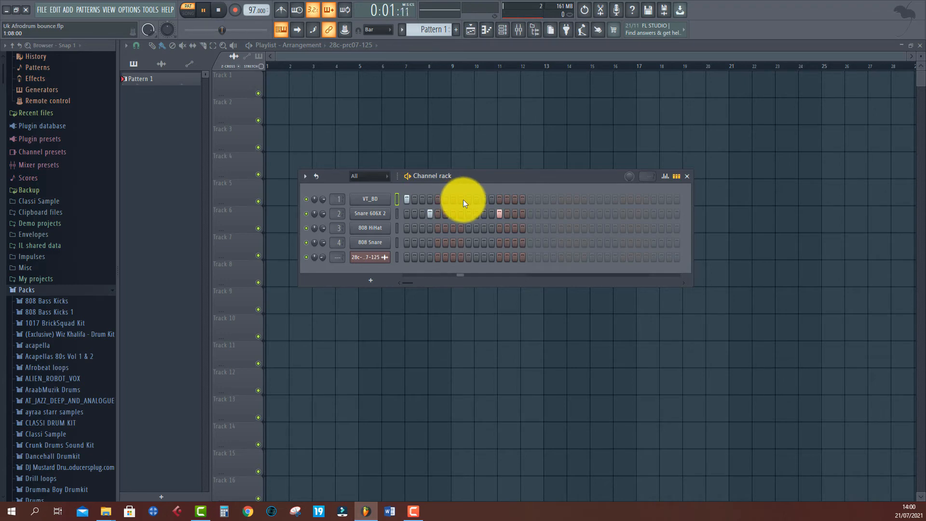
{"action": "left_click", "coordinate": [453, 199]}
{"action": "left_click", "coordinate": [482, 200]}
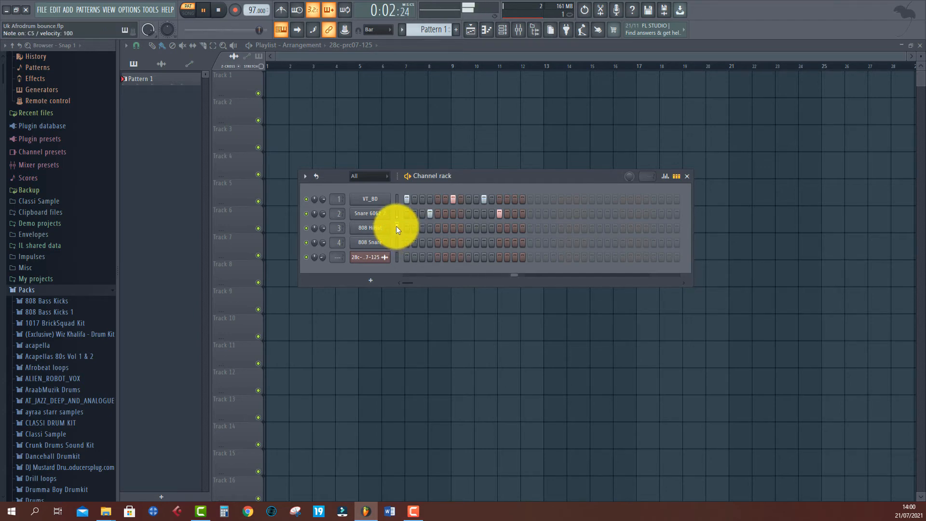
{"action": "left_click", "coordinate": [516, 227]}
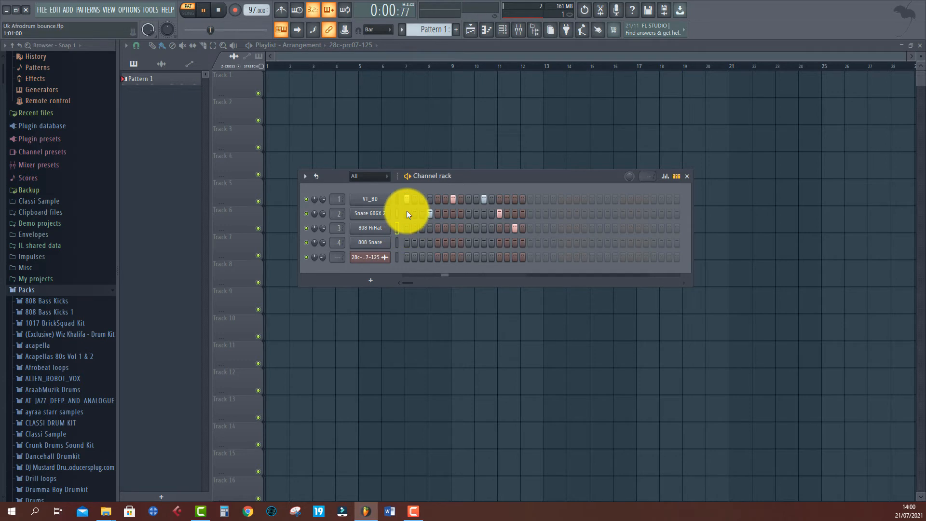
{"action": "key", "text": "space"}
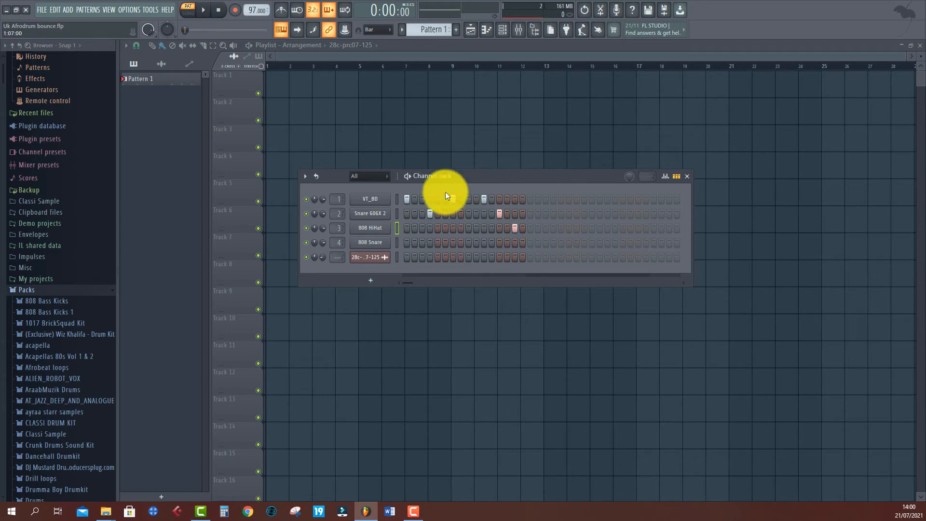
Place Pattern 1 on Track 1 at bar 1 and duplicate it three times to fill bars 1 to 4.
{"action": "left_click", "coordinate": [398, 256]}
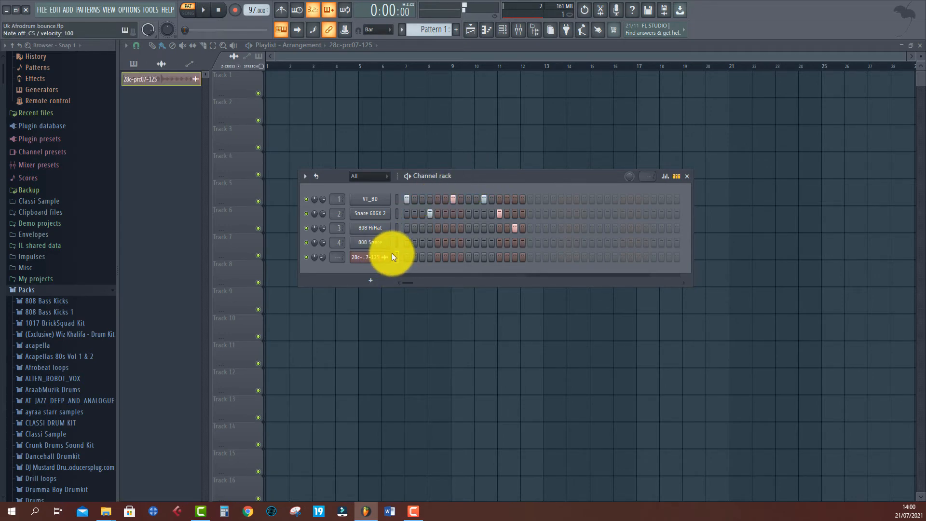
{"action": "left_click", "coordinate": [428, 35]}
{"action": "left_click", "coordinate": [265, 79]}
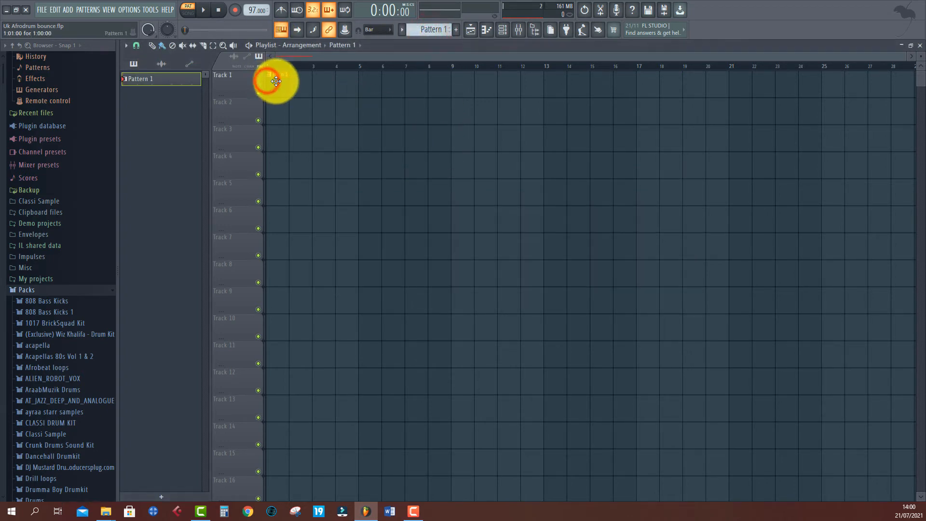
{"action": "key", "text": "ctrl+b"}
{"action": "key", "text": "ctrl+b"}
{"action": "key", "text": "ctrl+b"}
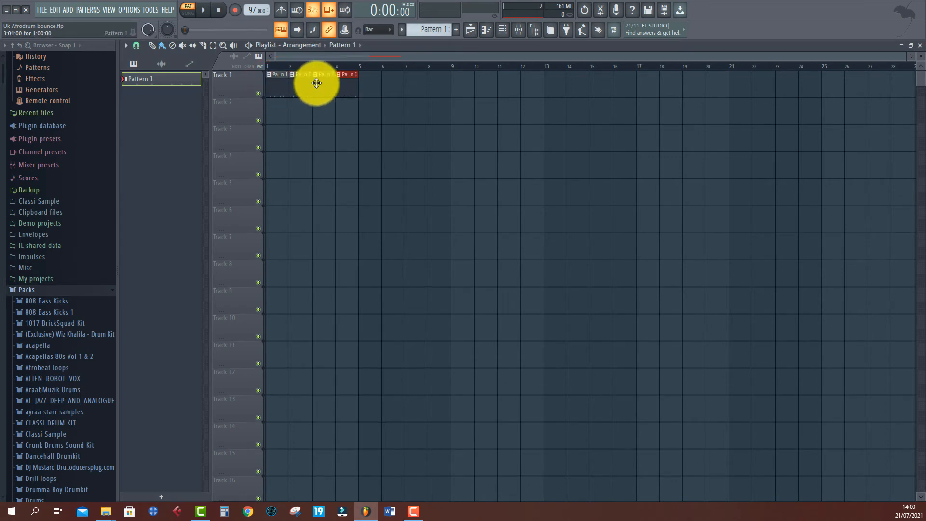
Place the 28c-prc07-125 audio loop on Track 2 at bar 1 and play the arrangement in song mode.
{"action": "left_click", "coordinate": [162, 65]}
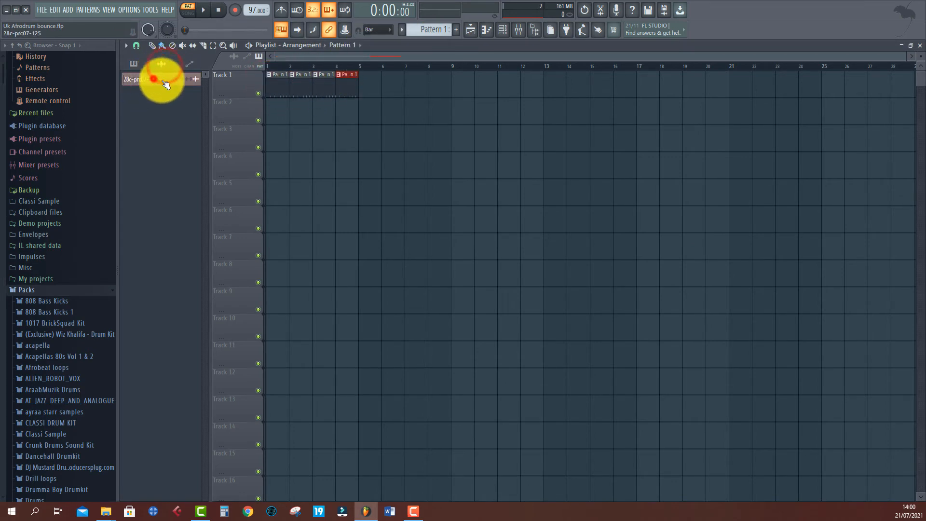
{"action": "left_click_drag", "start_coordinate": [157, 80], "coordinate": [278, 118]}
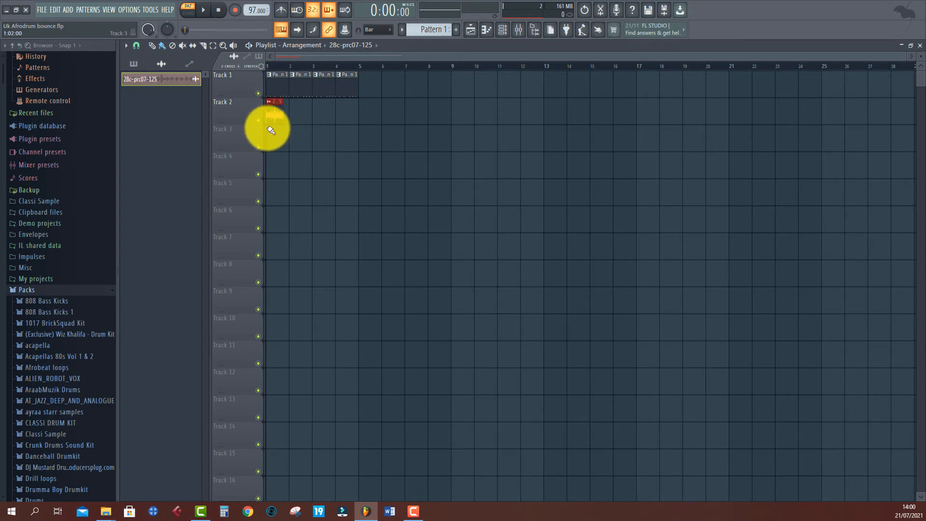
{"action": "left_click", "coordinate": [185, 14]}
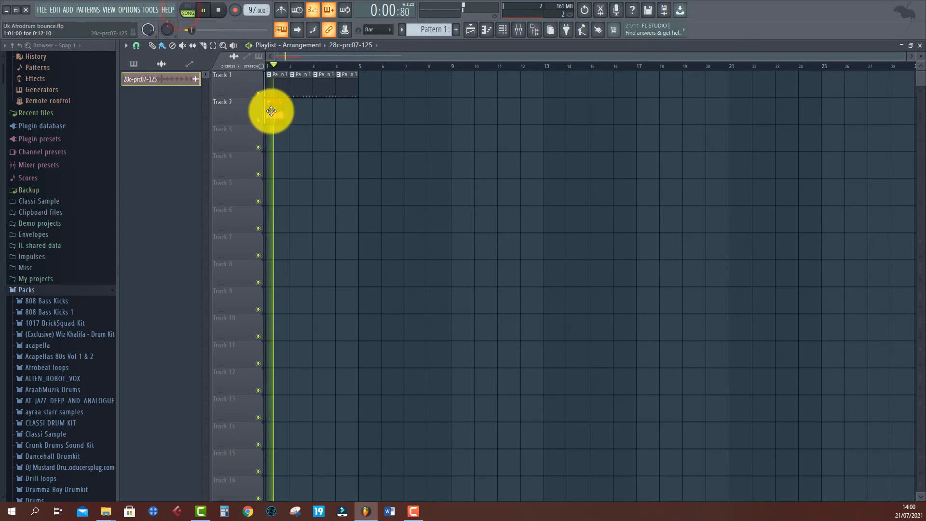
Time-stretch the 28c-prc07-125 loop to exactly one bar and lower its channel volume, checking the balance by playback.
{"action": "double_click", "coordinate": [271, 112]}
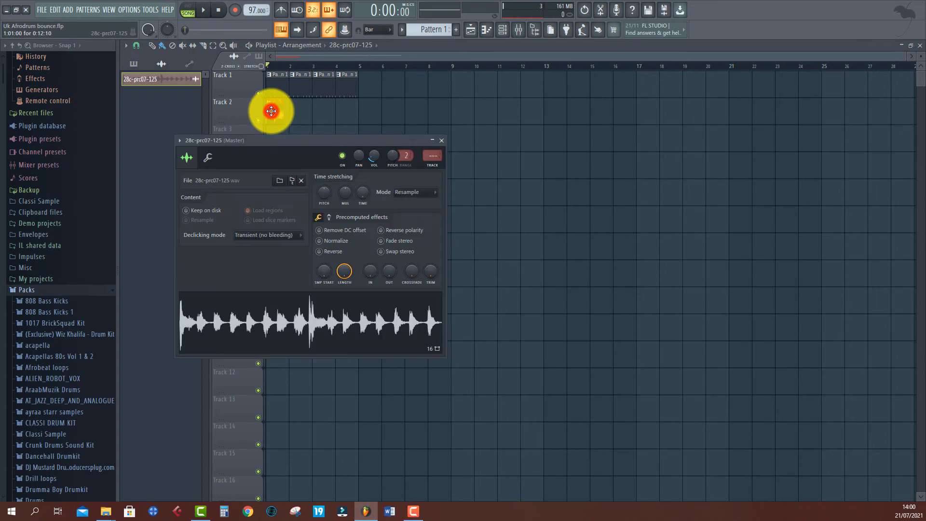
{"action": "right_click", "coordinate": [359, 188]}
{"action": "left_click", "coordinate": [376, 243]}
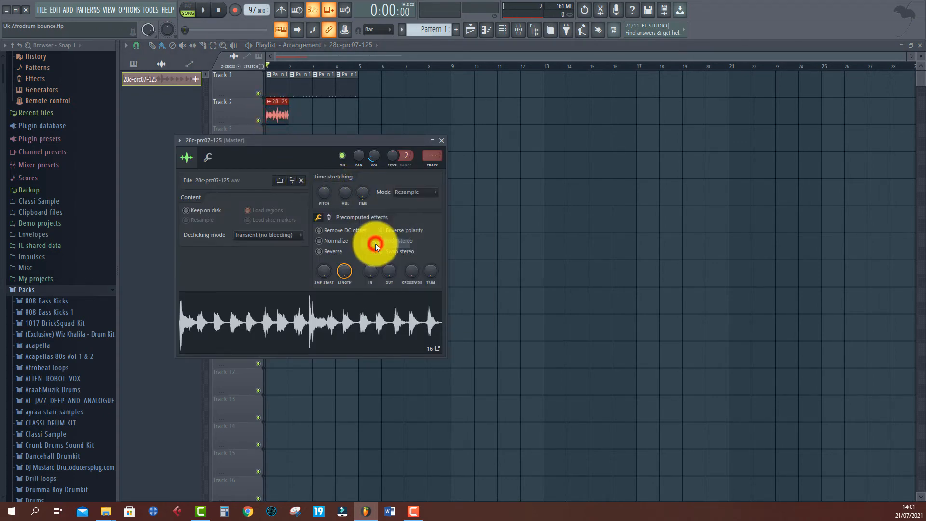
{"action": "left_click_drag", "start_coordinate": [373, 158], "coordinate": [373, 160]}
{"action": "key", "text": "space"}
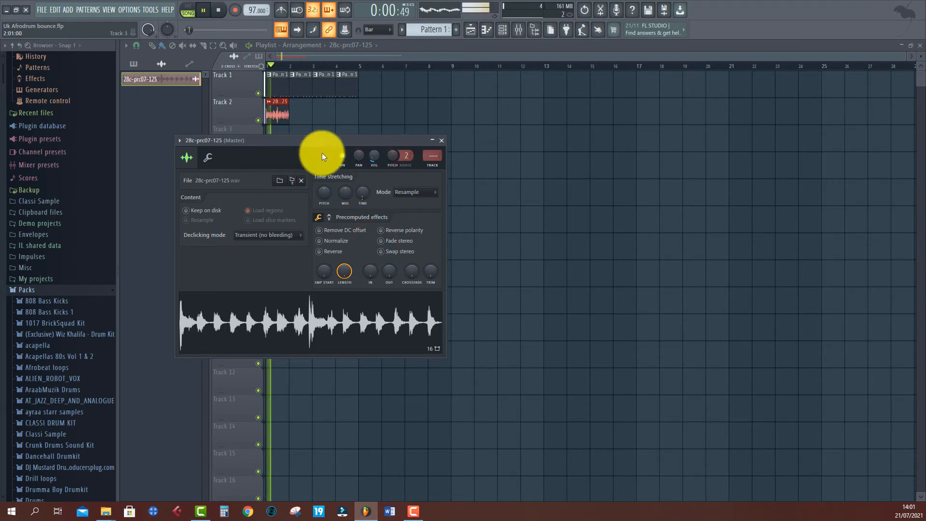
{"action": "key", "text": "space"}
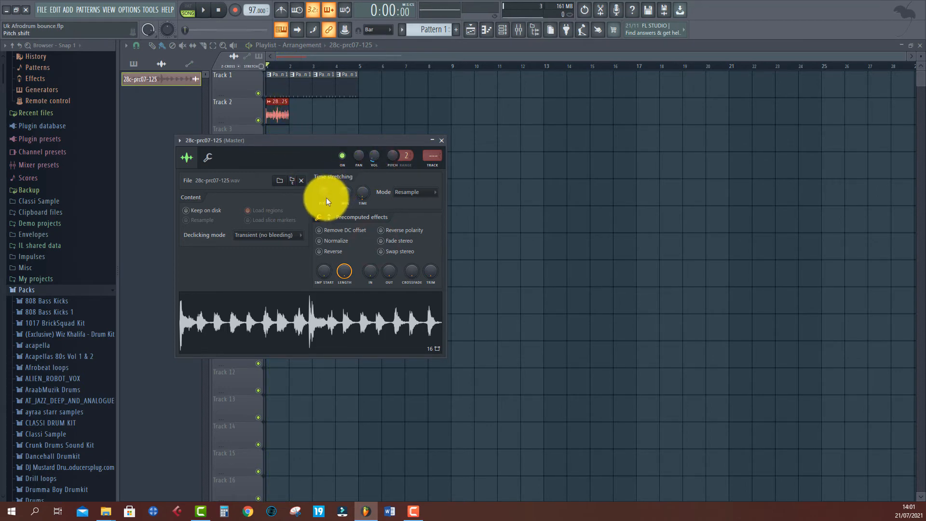
Try a raised and a lowered time-stretching pitch on the 28c-prc07-125 loop, listening to each.
{"action": "left_click_drag", "start_coordinate": [326, 195], "coordinate": [331, 133]}
{"action": "key", "text": "space"}
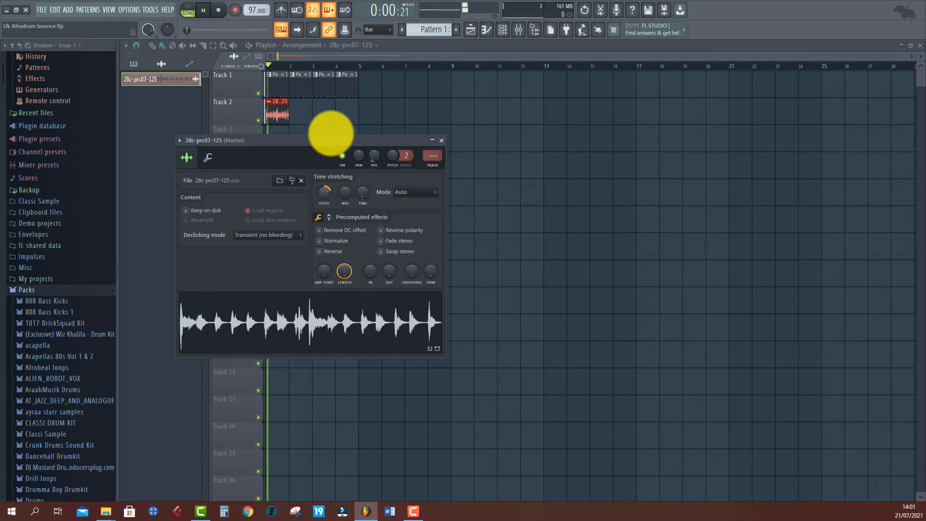
{"action": "key", "text": "space"}
{"action": "left_click_drag", "start_coordinate": [326, 195], "coordinate": [296, 327]}
{"action": "key", "text": "space"}
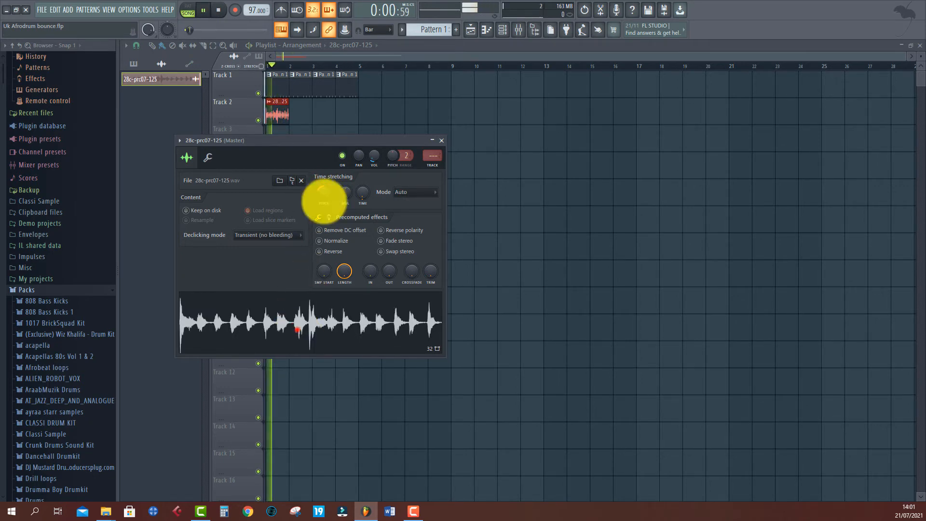
{"action": "key", "text": "space"}
{"action": "key", "text": "space"}
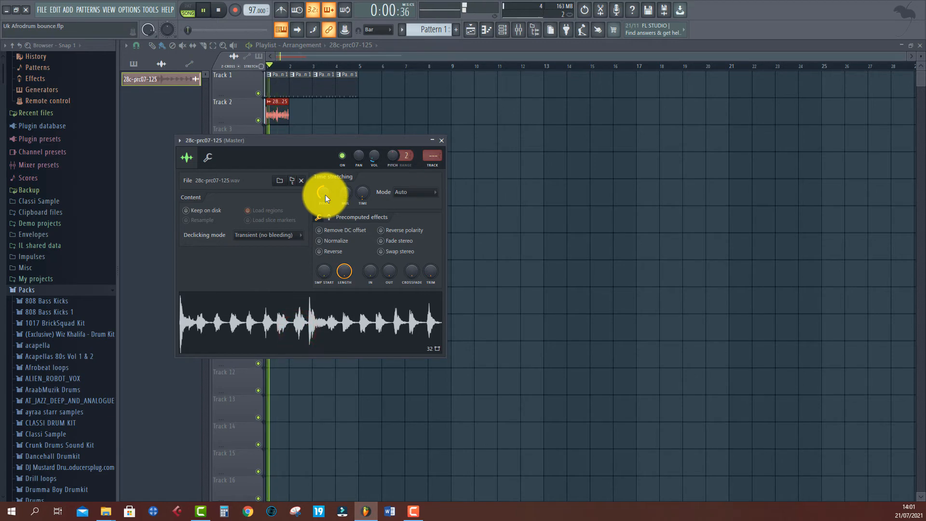
Raise the time-stretching pitch of the 28c-prc07-125 loop in Auto mode and audition it with the drums.
{"action": "left_click_drag", "start_coordinate": [326, 195], "coordinate": [319, 54]}
{"action": "key", "text": "space"}
{"action": "key", "text": "space"}
{"action": "key", "text": "space"}
{"action": "key", "text": "space"}
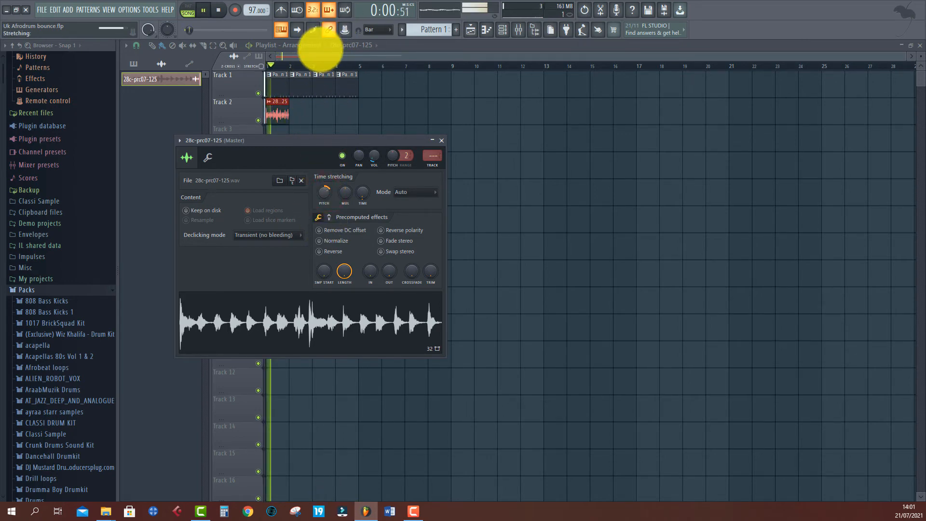
{"action": "left_click", "coordinate": [331, 196]}
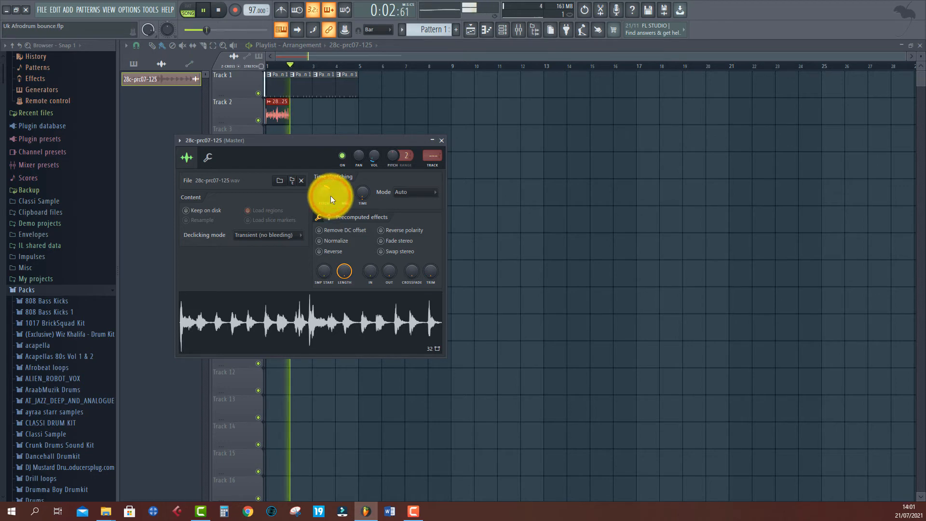
{"action": "key", "text": "space"}
{"action": "key", "text": "space"}
Fine-tune the loop's time-stretching pitch slightly downward and listen to it with the drum pattern.
{"action": "left_click_drag", "start_coordinate": [328, 195], "coordinate": [327, 203]}
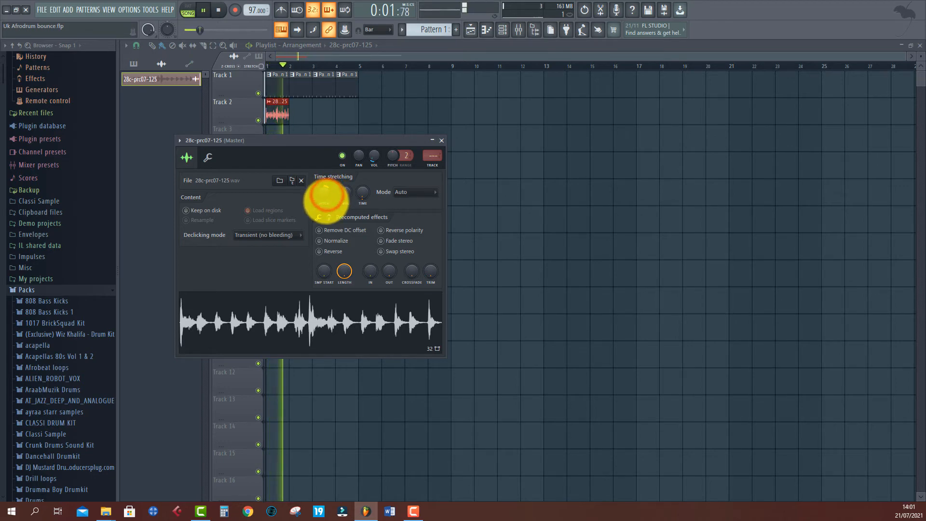
{"action": "key", "text": "space"}
{"action": "key", "text": "space"}
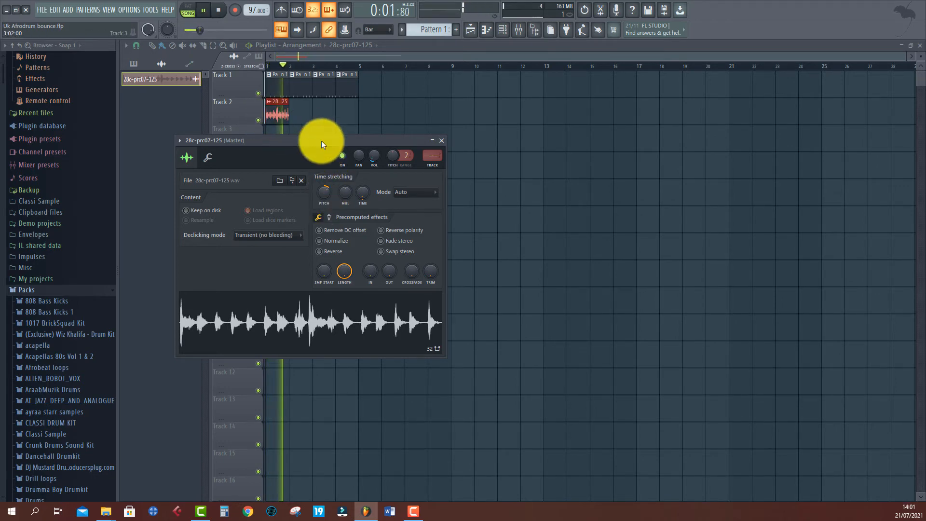
{"action": "key", "text": "space"}
{"action": "key", "text": "space"}
{"action": "key", "text": "space"}
Close the loop's settings, duplicate its Track 2 clip three times to fill bars 1 to 4, and play the arrangement.
{"action": "left_click", "coordinate": [280, 122]}
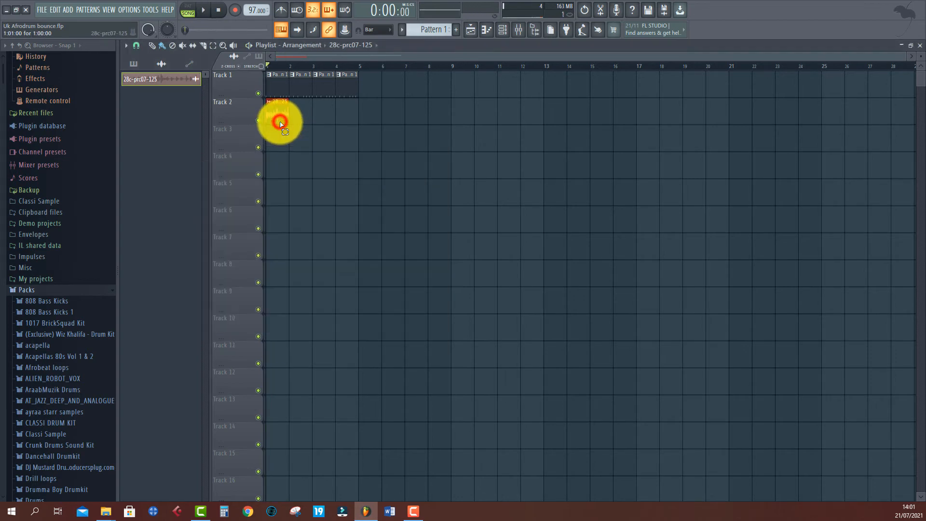
{"action": "key", "text": "ctrl+b"}
{"action": "key", "text": "ctrl+b"}
{"action": "key", "text": "ctrl+b"}
{"action": "key", "text": "space"}
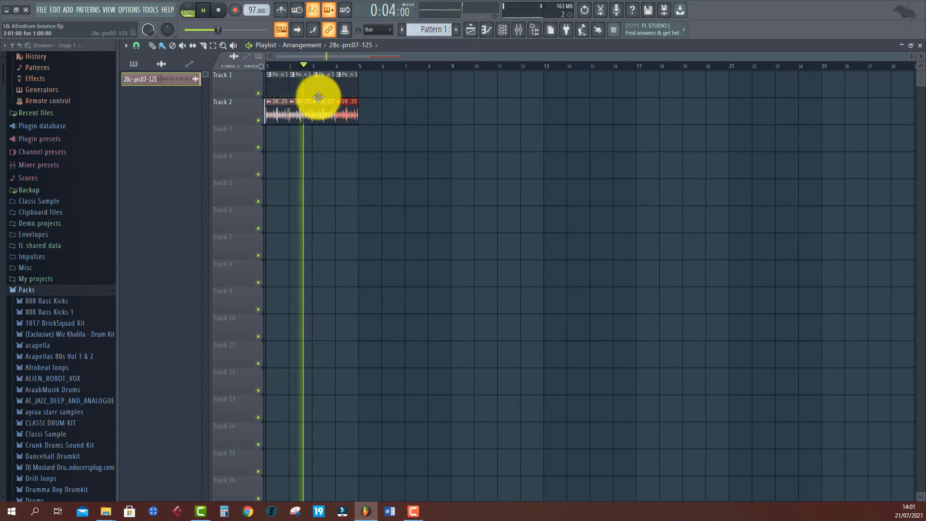
Try extra VT_BD kick hits on steps 9, 4 and 15 of Pattern 1 during playback, removing each one.
{"action": "left_click", "coordinate": [320, 83]}
{"action": "left_click", "coordinate": [502, 29]}
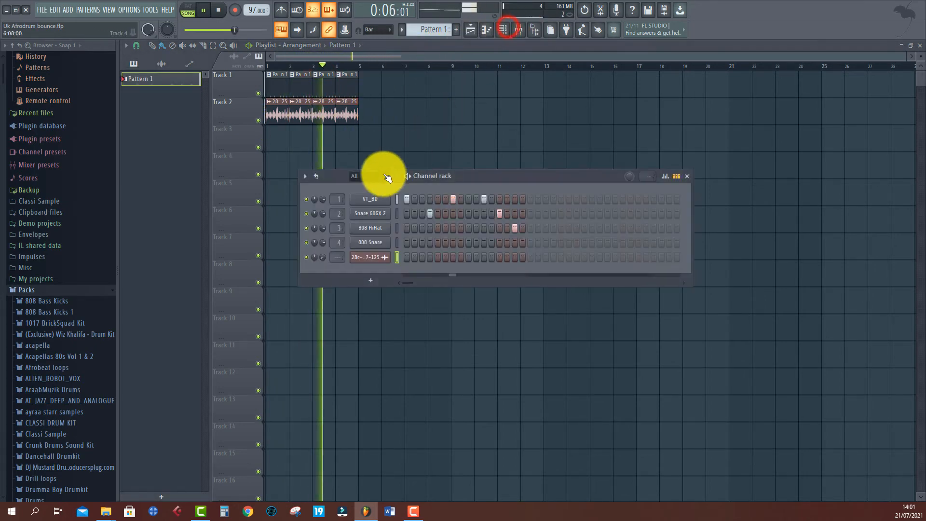
{"action": "left_click", "coordinate": [470, 204]}
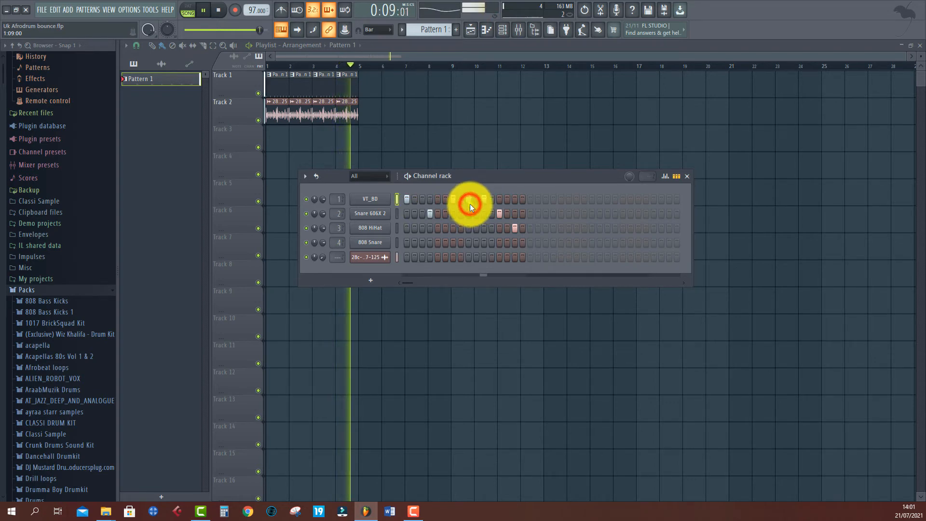
{"action": "left_click", "coordinate": [446, 201]}
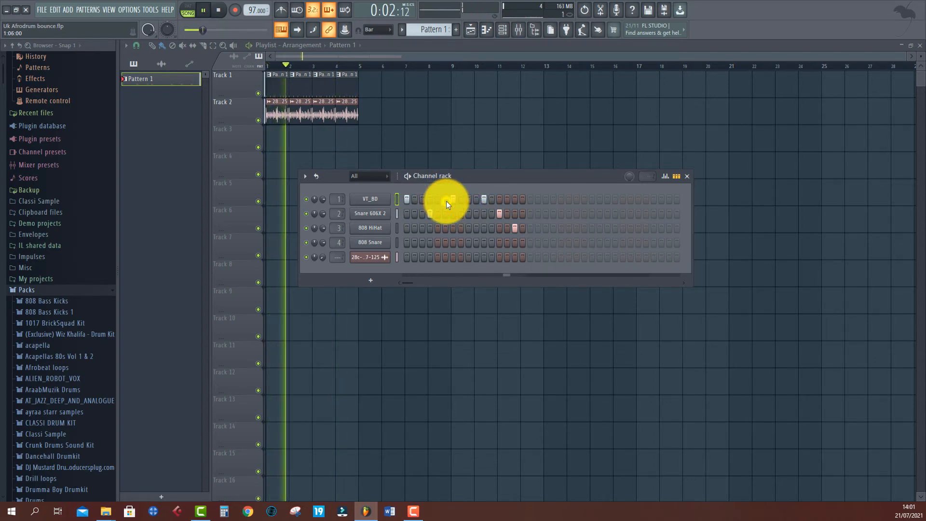
{"action": "left_click", "coordinate": [468, 202]}
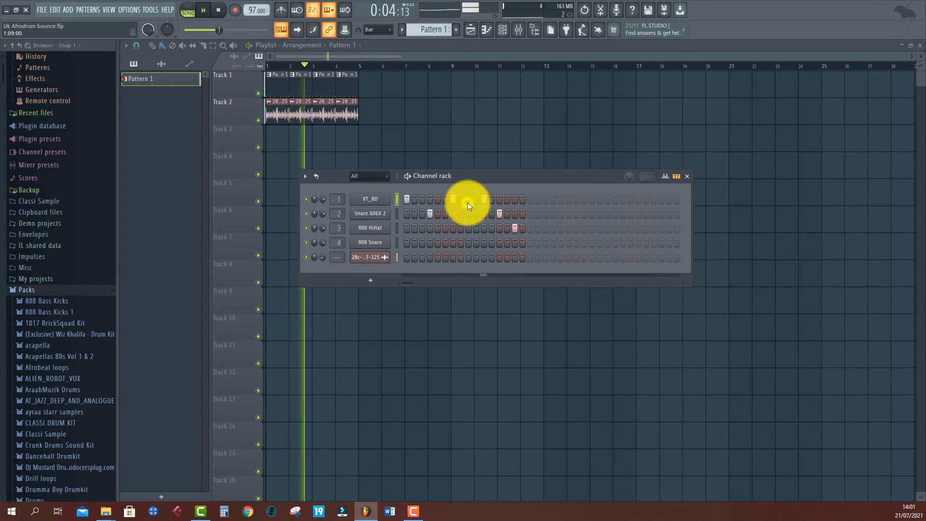
{"action": "left_click", "coordinate": [429, 200]}
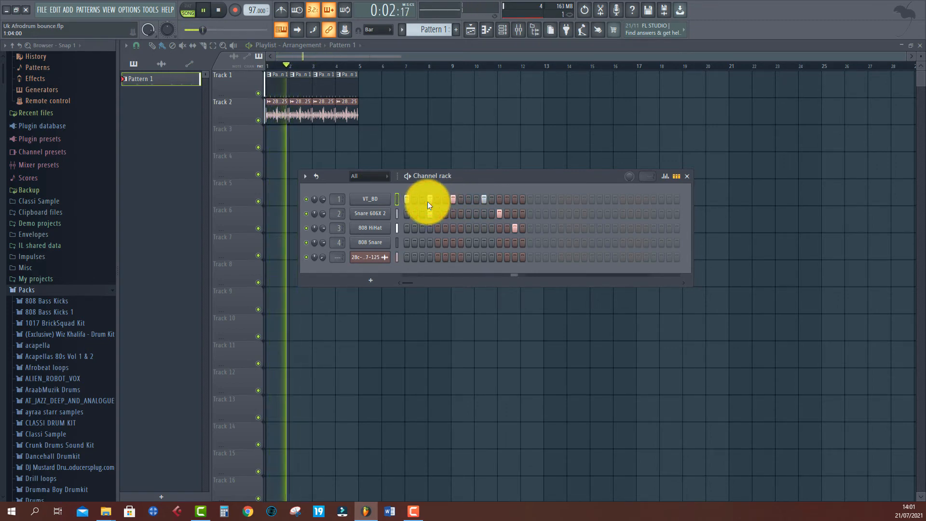
{"action": "left_click", "coordinate": [514, 200]}
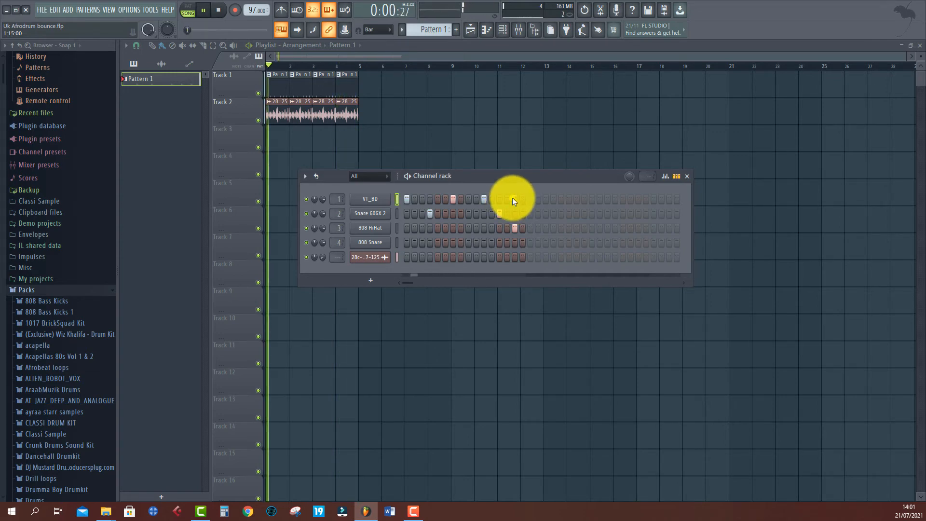
{"action": "right_click", "coordinate": [512, 198]}
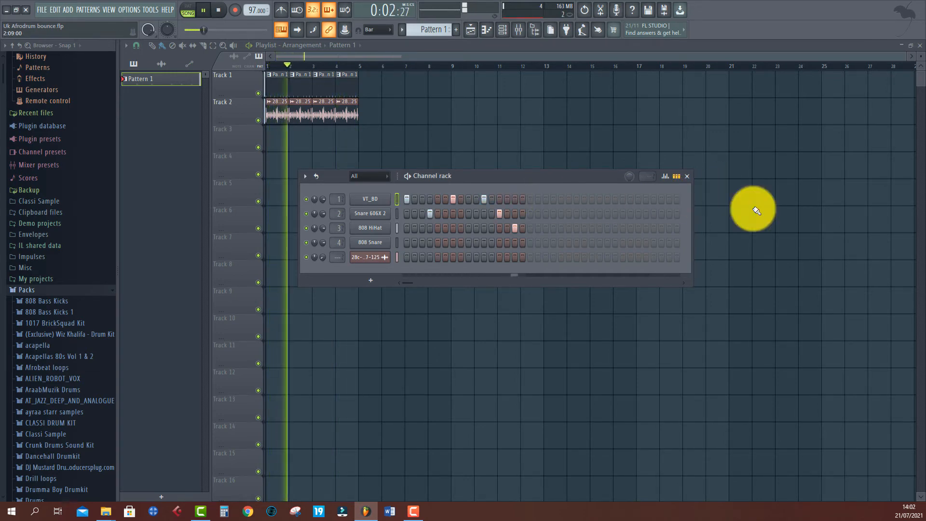
{"action": "key", "text": "space"}
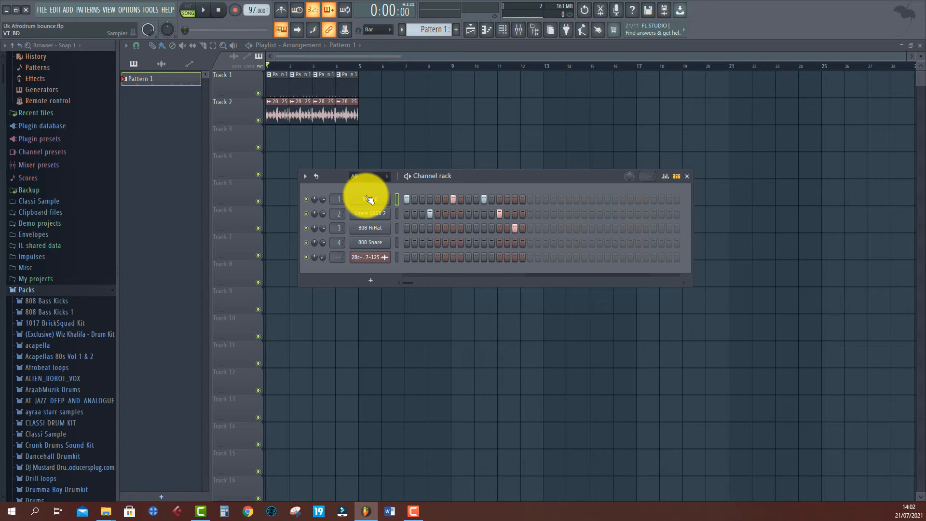
{"action": "key", "text": "space"}
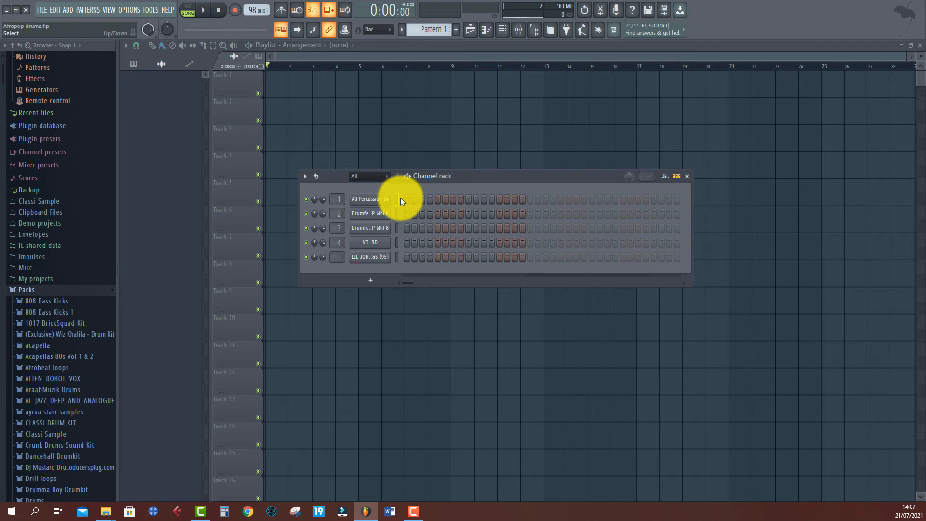
In the Afropop drums project, place LIL JON hits on steps 1 and 4 and audition them in pattern mode.
{"action": "left_click", "coordinate": [397, 244]}
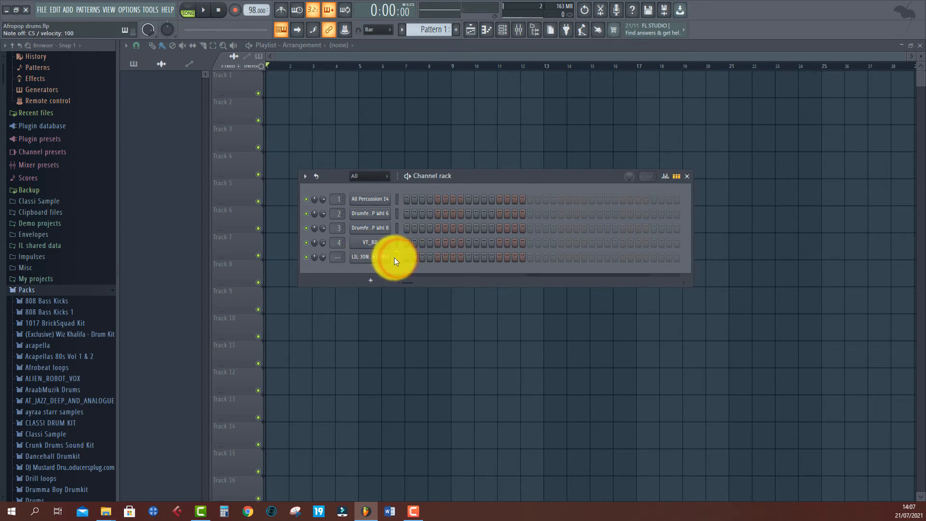
{"action": "key", "text": "z"}
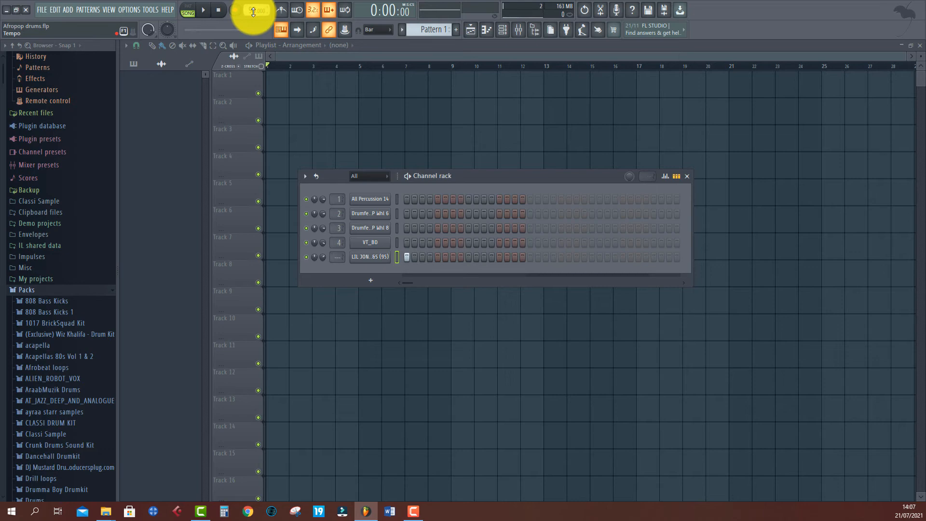
{"action": "left_click", "coordinate": [242, 34]}
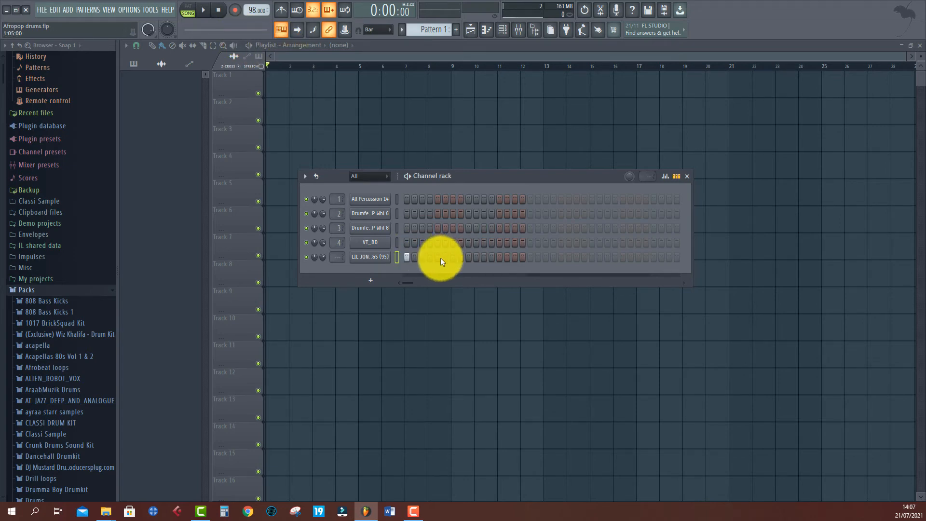
{"action": "left_click", "coordinate": [189, 8]}
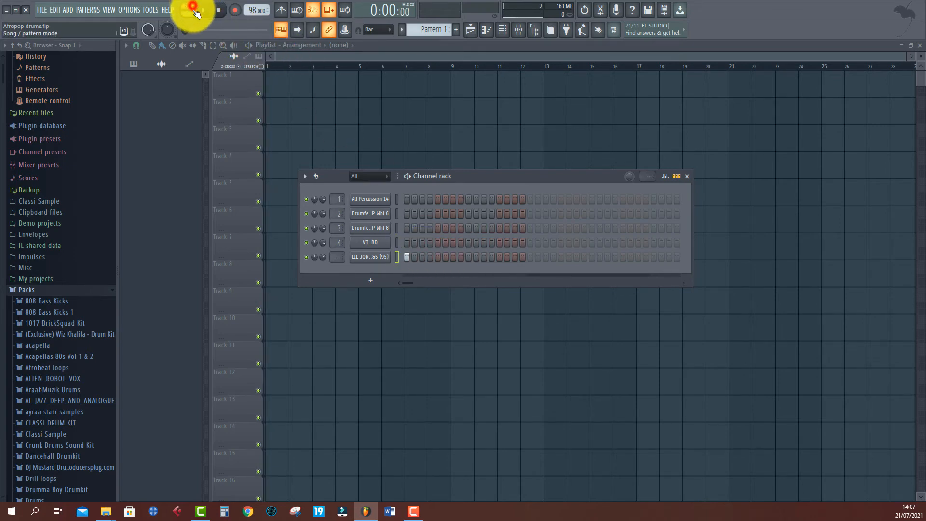
{"action": "key", "text": "space"}
{"action": "left_click", "coordinate": [431, 257]}
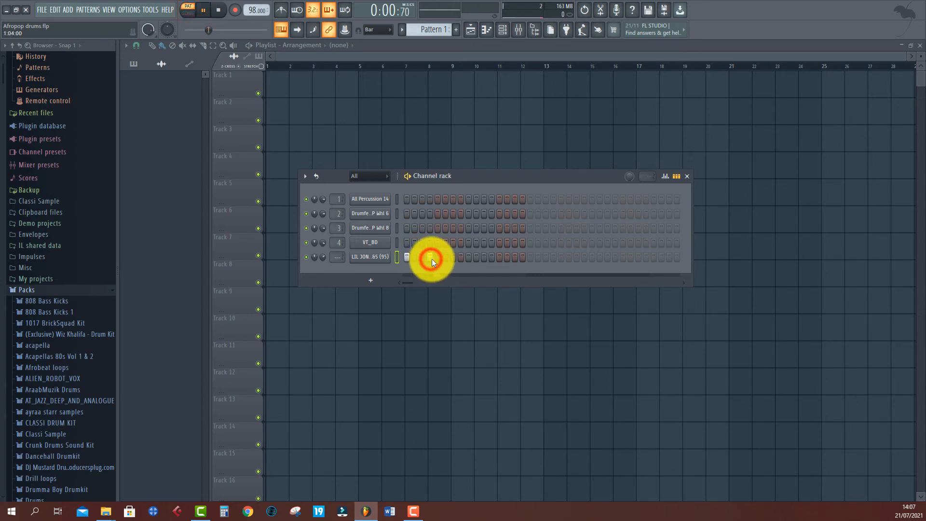
{"action": "key", "text": "space"}
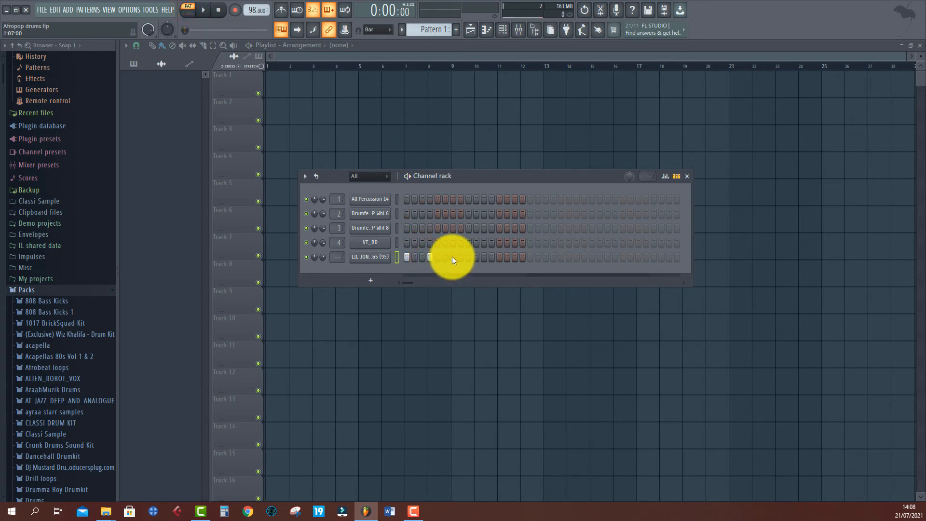
{"action": "left_click", "coordinate": [448, 253]}
{"action": "key", "text": "space"}
{"action": "key", "text": "space"}
{"action": "right_click", "coordinate": [448, 253]}
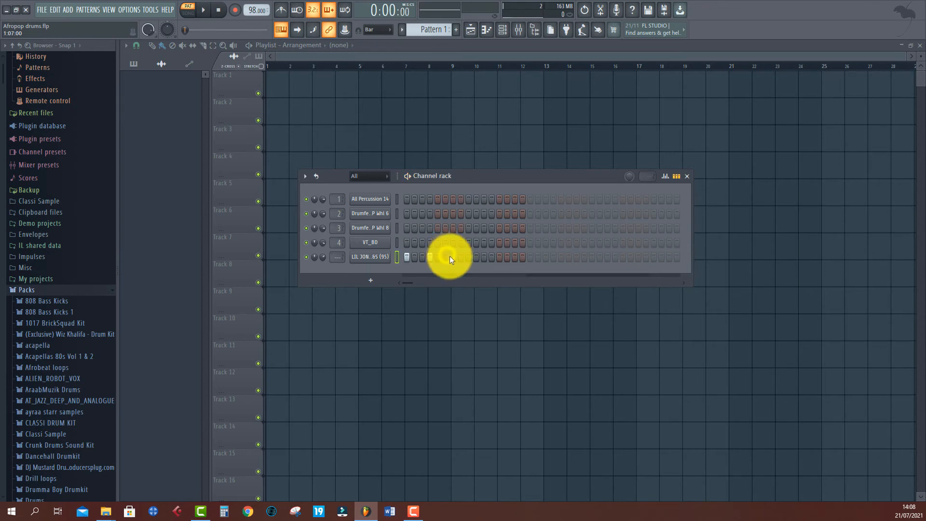
{"action": "right_click", "coordinate": [458, 257]}
Add LIL JON hits on steps 7 and 11 while listening to the pattern.
{"action": "key", "text": "space"}
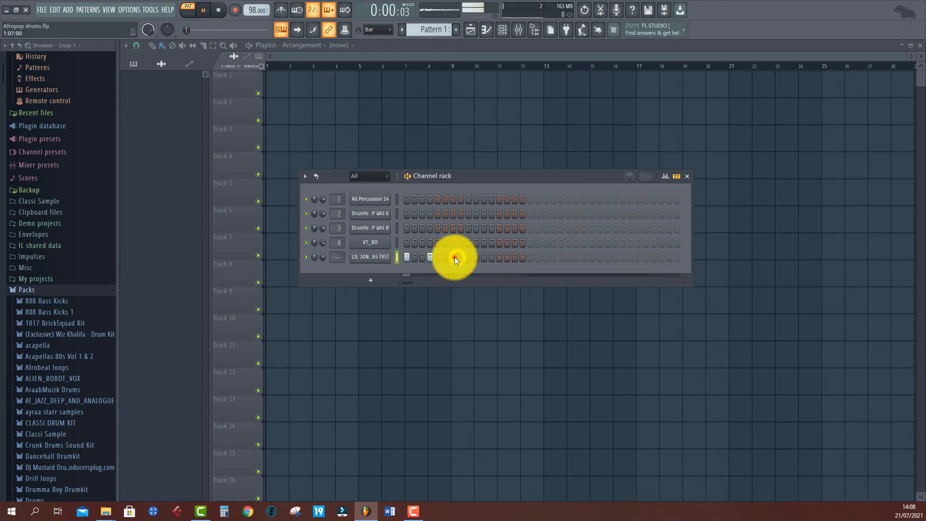
{"action": "left_click", "coordinate": [454, 257]}
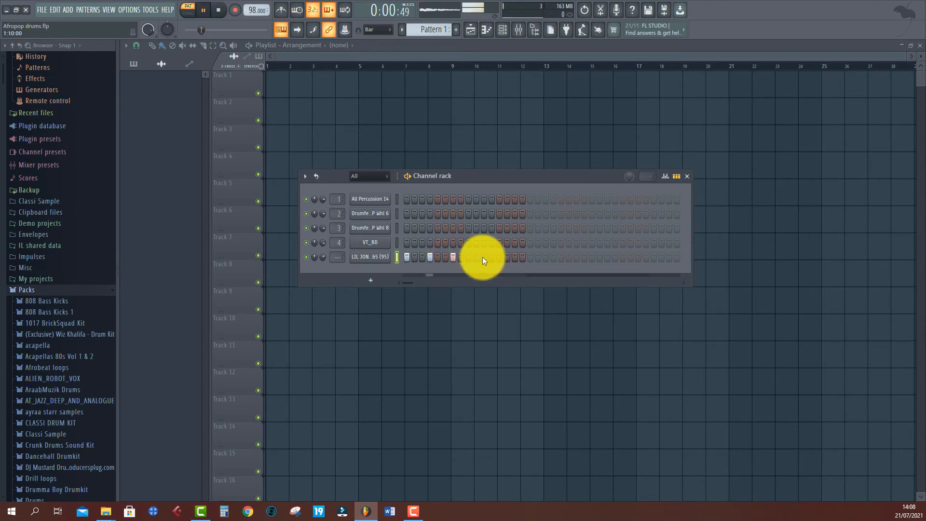
{"action": "left_click", "coordinate": [482, 257]}
{"action": "key", "text": "space"}
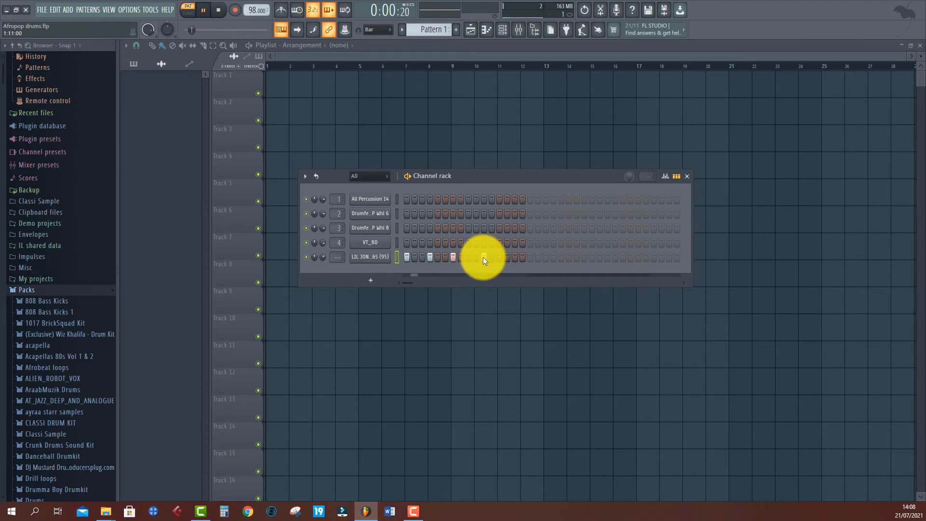
Add a LIL JON hit on step 13, fill VT_BD with a hit every 4 steps, and play the pattern.
{"action": "left_click", "coordinate": [498, 258]}
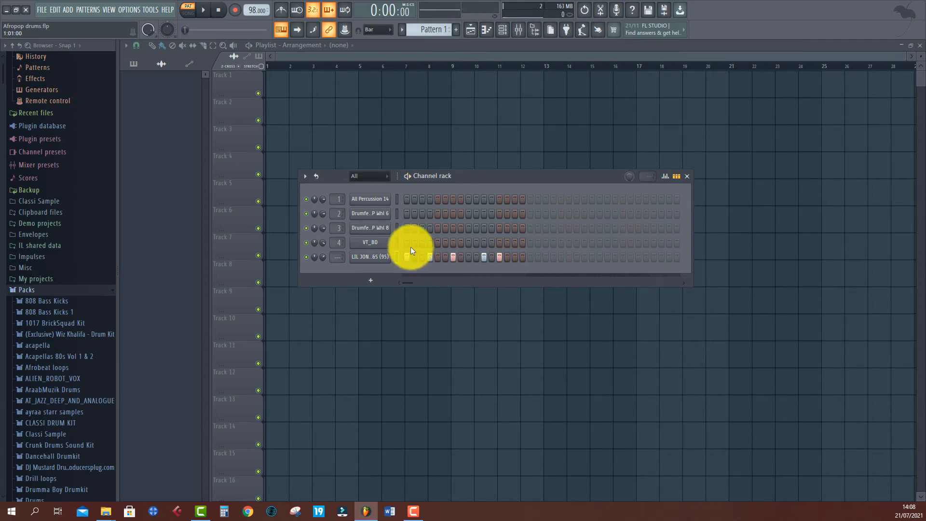
{"action": "right_click", "coordinate": [386, 244]}
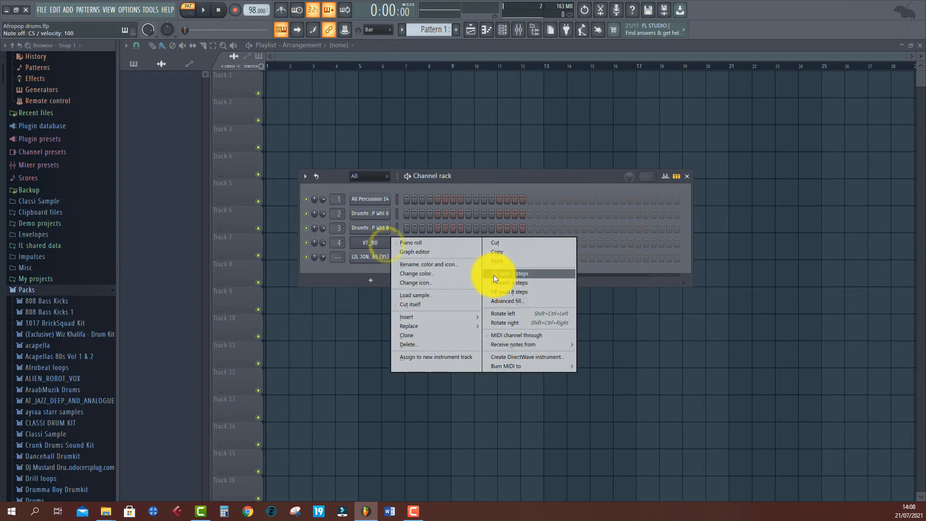
{"action": "left_click", "coordinate": [495, 282]}
{"action": "key", "text": "space"}
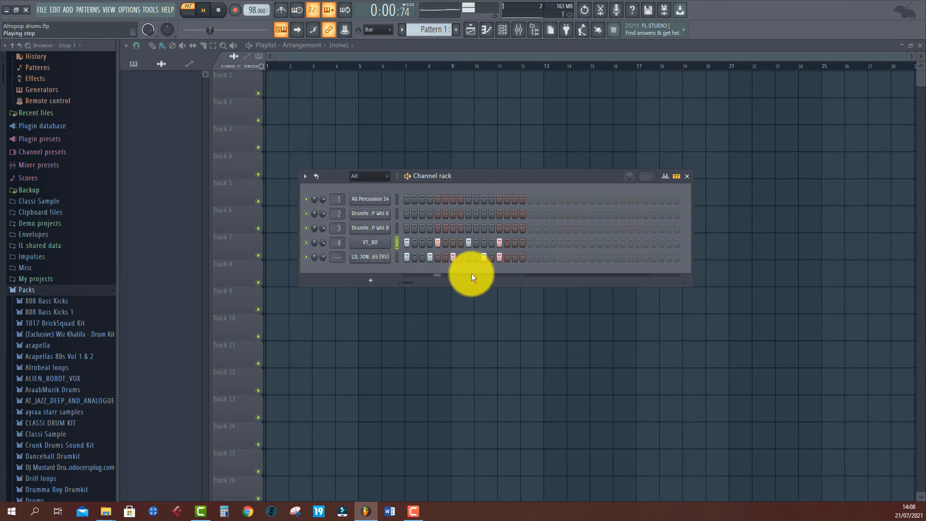
Add a VT_BD hit on step 15, then extend the kick with hits on steps 17, 21, 25, 29, 31 and 32.
{"action": "left_click", "coordinate": [515, 245]}
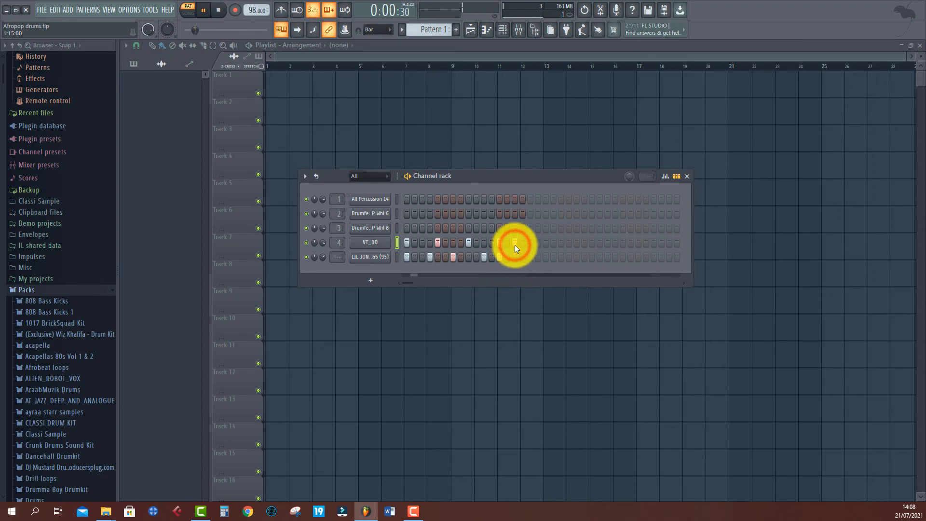
{"action": "left_click", "coordinate": [521, 243]}
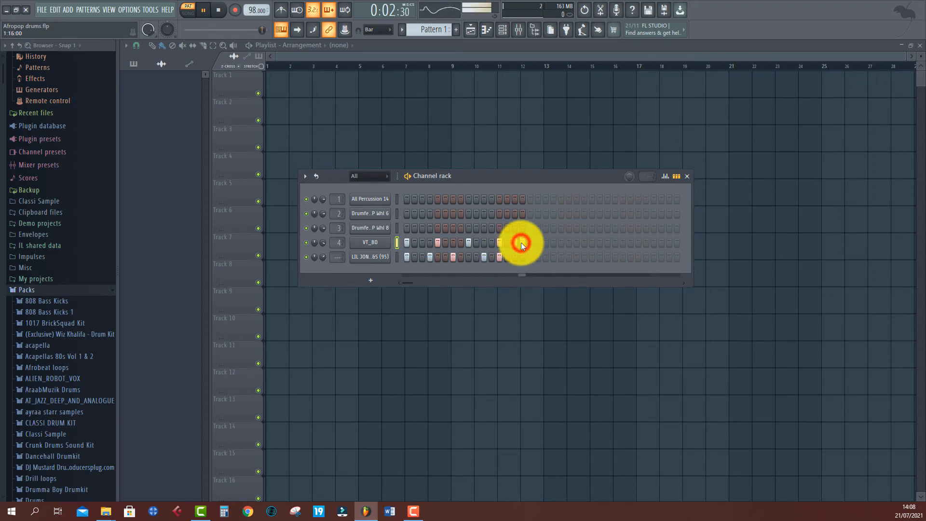
{"action": "key", "text": "space"}
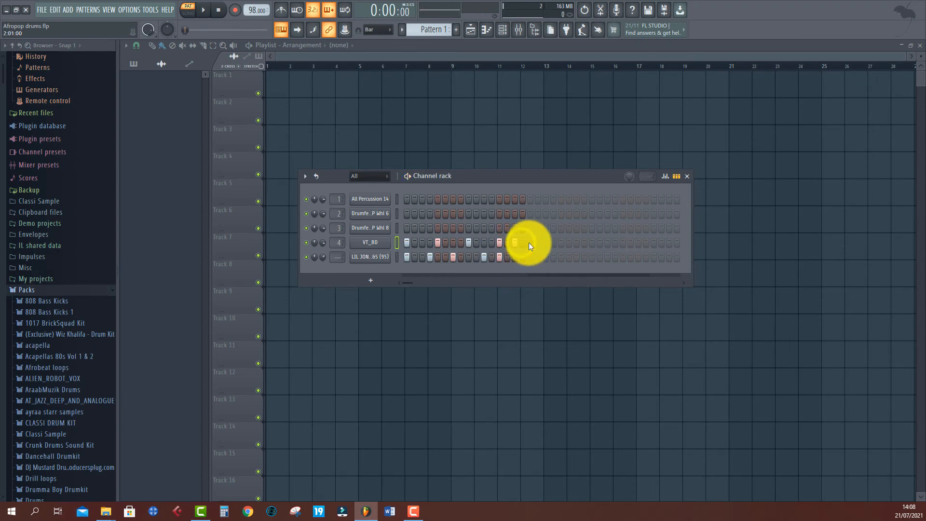
{"action": "left_click", "coordinate": [529, 243]}
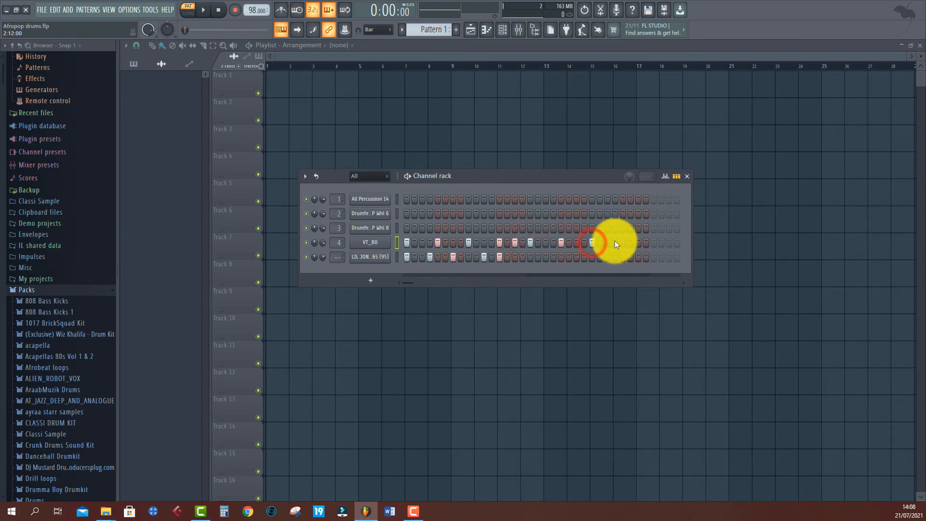
{"action": "left_click", "coordinate": [646, 243]}
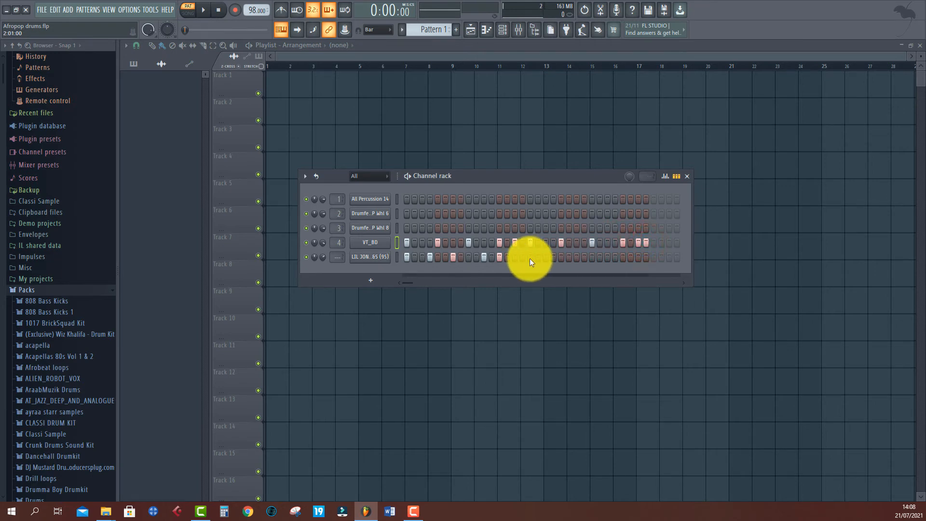
Place LIL JON hits on steps 17, 20, 24, 27 and 29, and move the step 24 hit to step 23 during playback.
{"action": "left_click", "coordinate": [553, 257]}
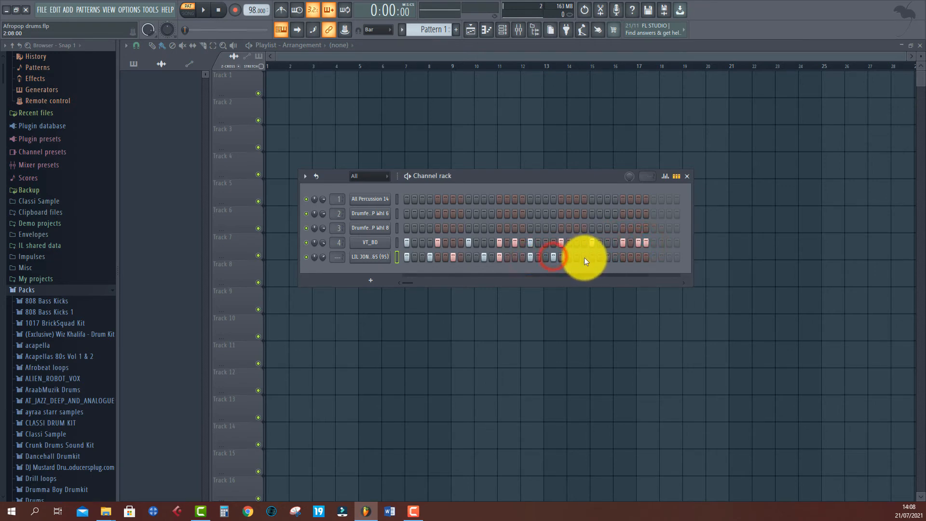
{"action": "left_click", "coordinate": [584, 257]}
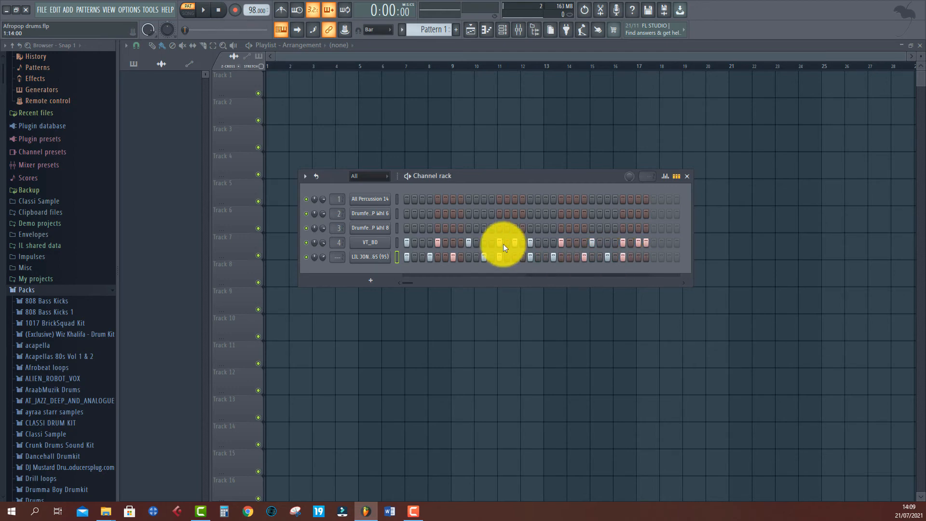
{"action": "key", "text": "space"}
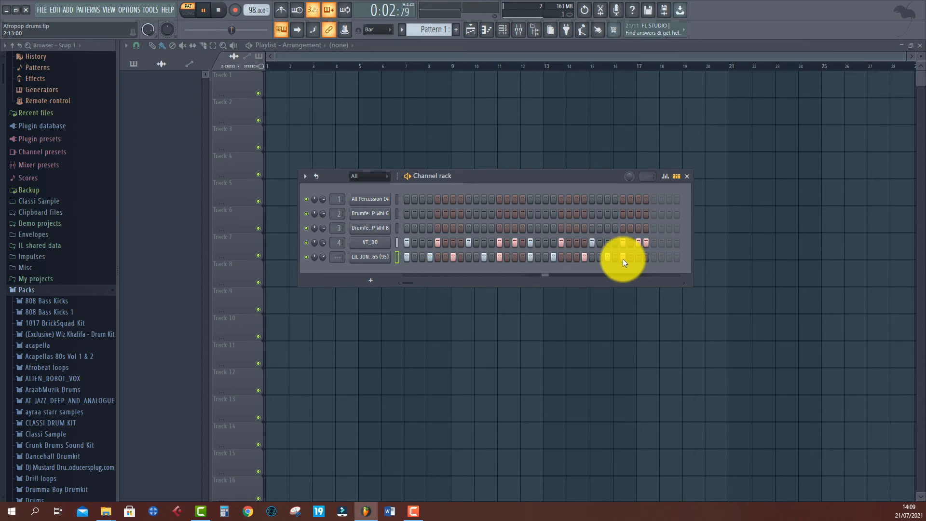
{"action": "left_click", "coordinate": [585, 257]}
{"action": "left_click", "coordinate": [577, 259]}
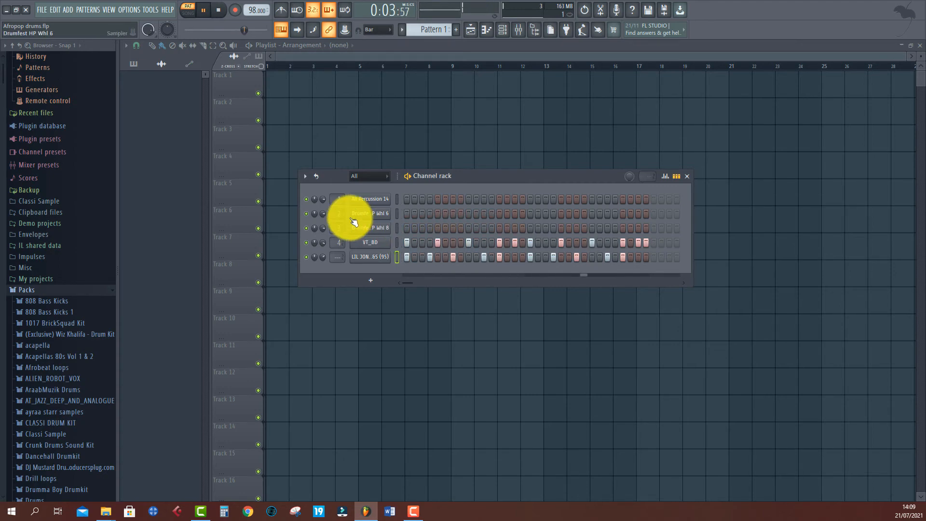
{"action": "key", "text": "space"}
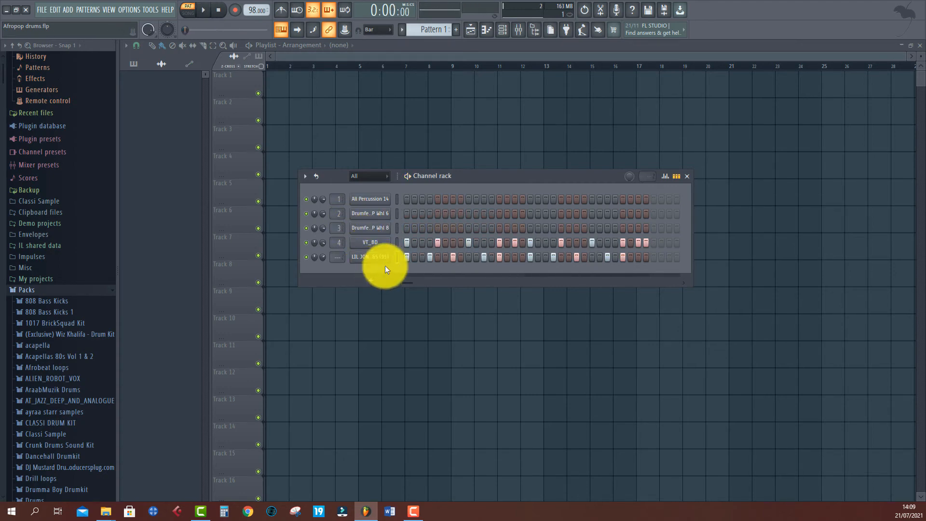
{"action": "left_click", "coordinate": [380, 201]}
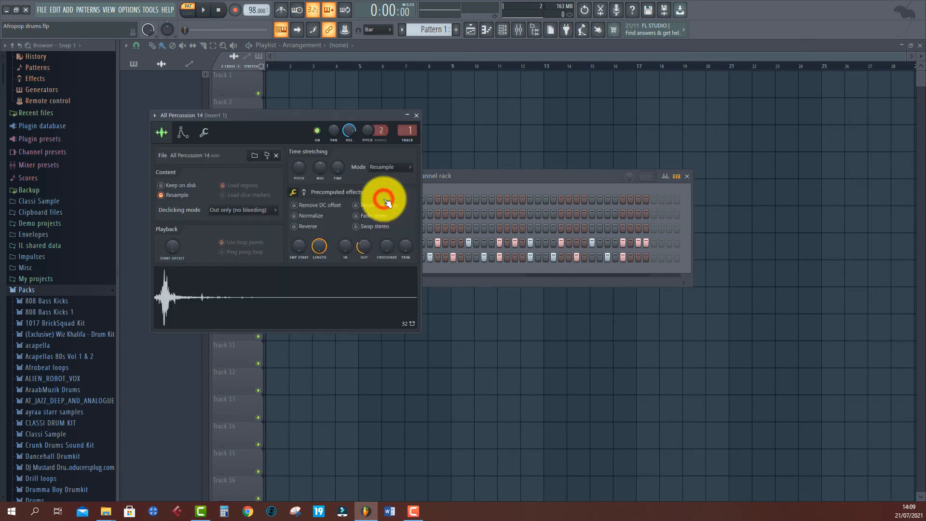
{"action": "left_click", "coordinate": [470, 185]}
{"action": "left_click", "coordinate": [385, 177]}
{"action": "left_click", "coordinate": [372, 185]}
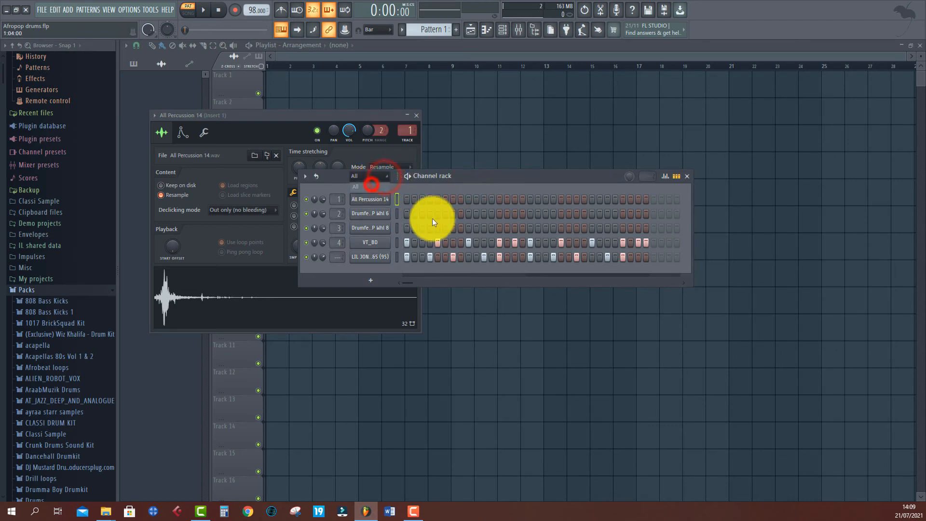
{"action": "left_click", "coordinate": [398, 225]}
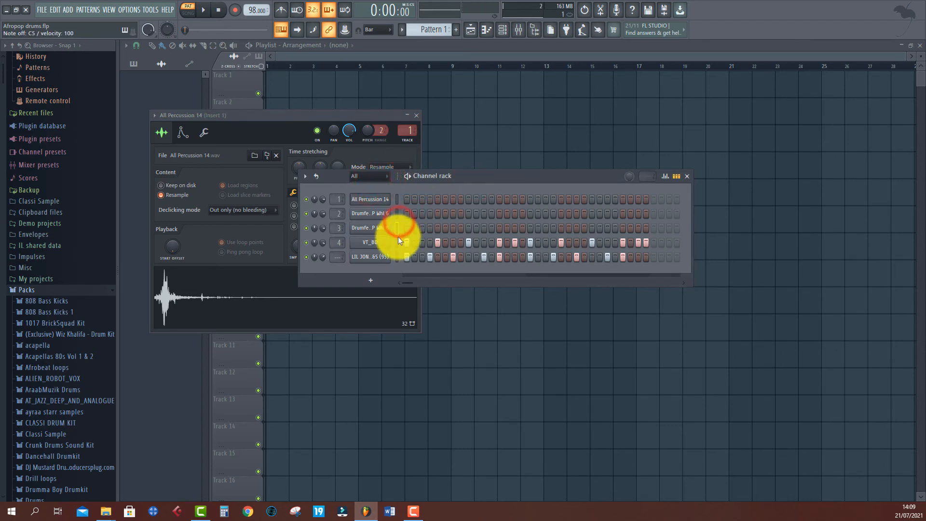
{"action": "left_click", "coordinate": [396, 255]}
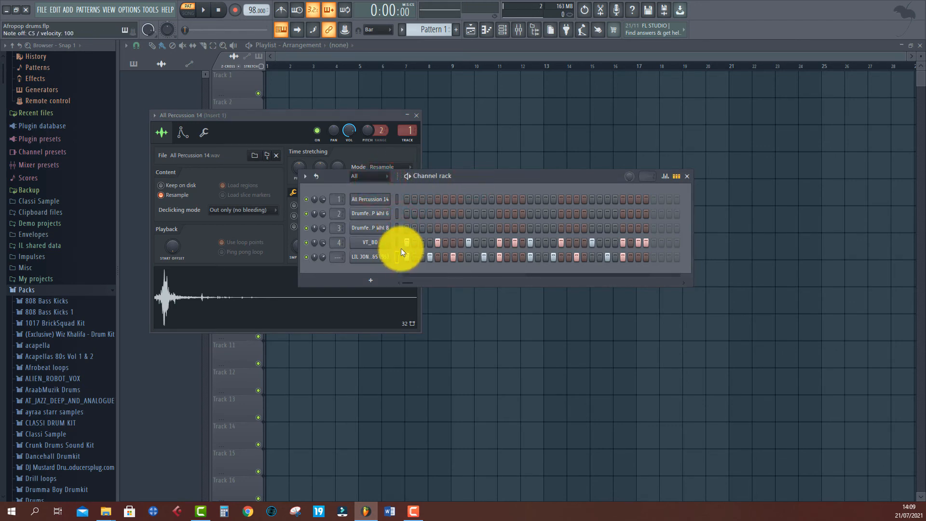
Browse the conga, djembe, cajon and snare sample folders for a suitable percussion sound.
{"action": "scroll", "coordinate": [51, 405], "scroll_direction": "down", "scroll_amount": 20}
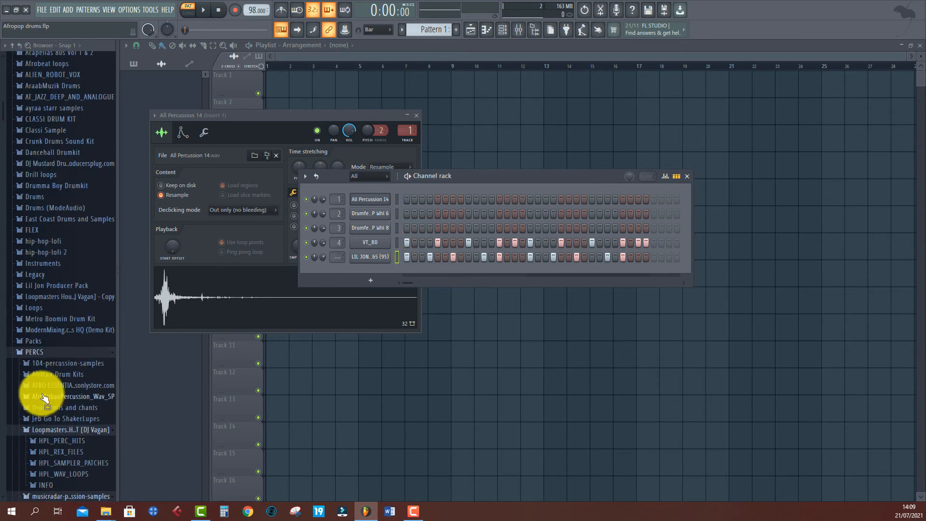
{"action": "scroll", "coordinate": [42, 380], "scroll_direction": "down", "scroll_amount": 20}
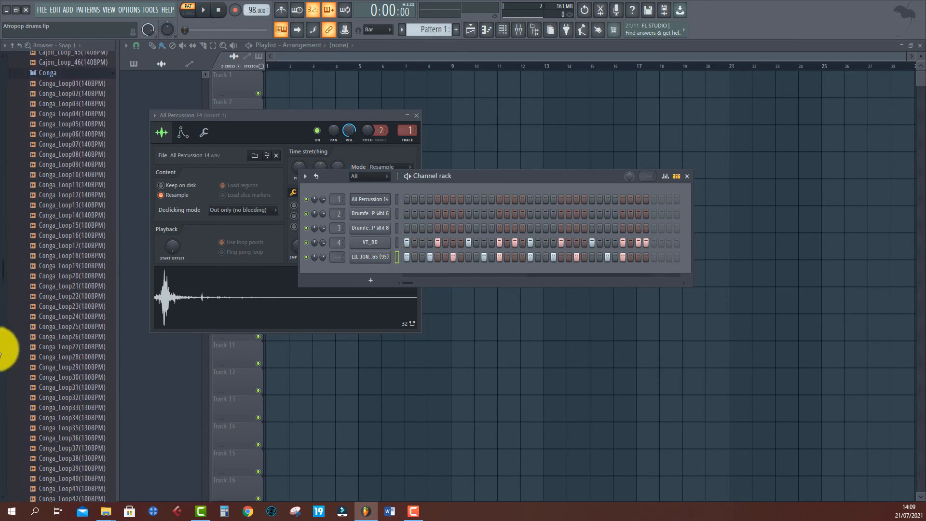
{"action": "mouse_move", "coordinate": [2, 345]}
{"action": "left_mouse_down"}
{"action": "mouse_move", "coordinate": [1, 482]}
{"action": "mouse_move", "coordinate": [7, 355]}
{"action": "left_mouse_up"}
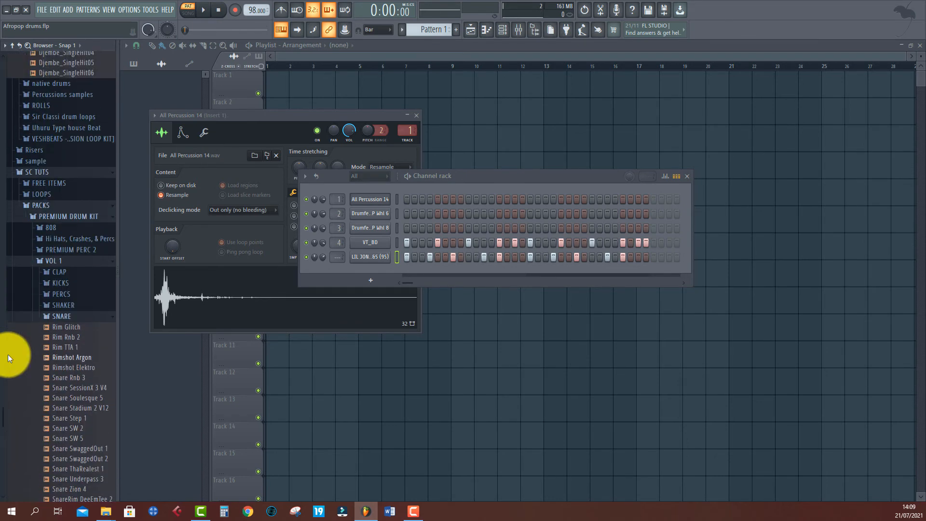
{"action": "left_click", "coordinate": [30, 314]}
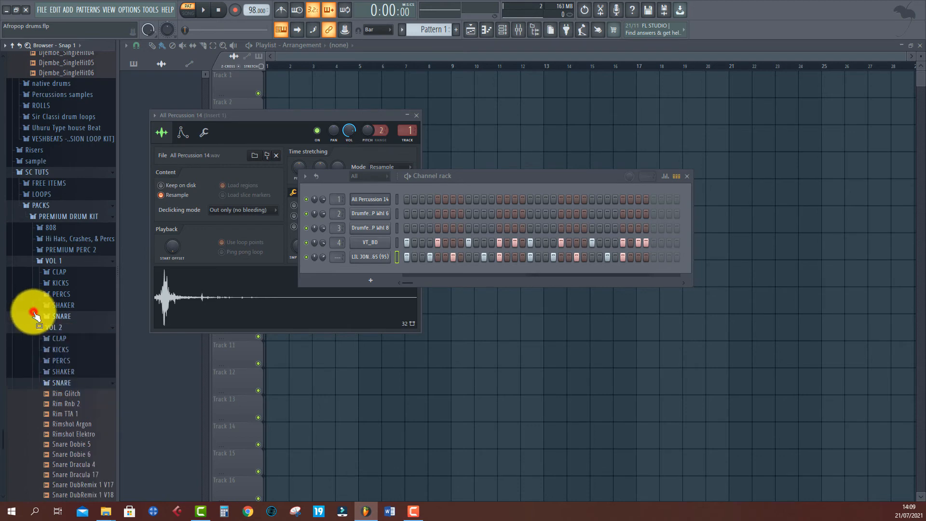
{"action": "scroll", "coordinate": [45, 277], "scroll_direction": "up", "scroll_amount": 3}
{"action": "scroll", "coordinate": [47, 292], "scroll_direction": "up", "scroll_amount": 4}
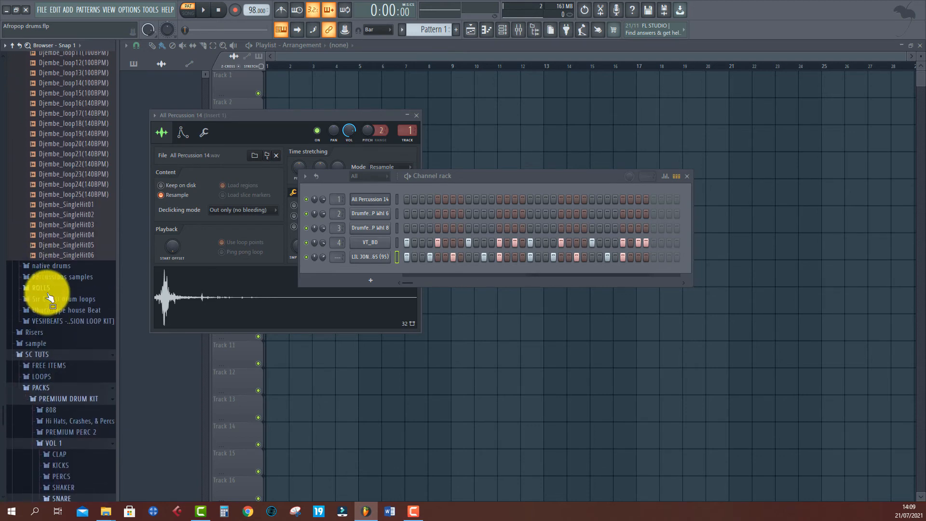
{"action": "scroll", "coordinate": [48, 292], "scroll_direction": "up", "scroll_amount": 15}
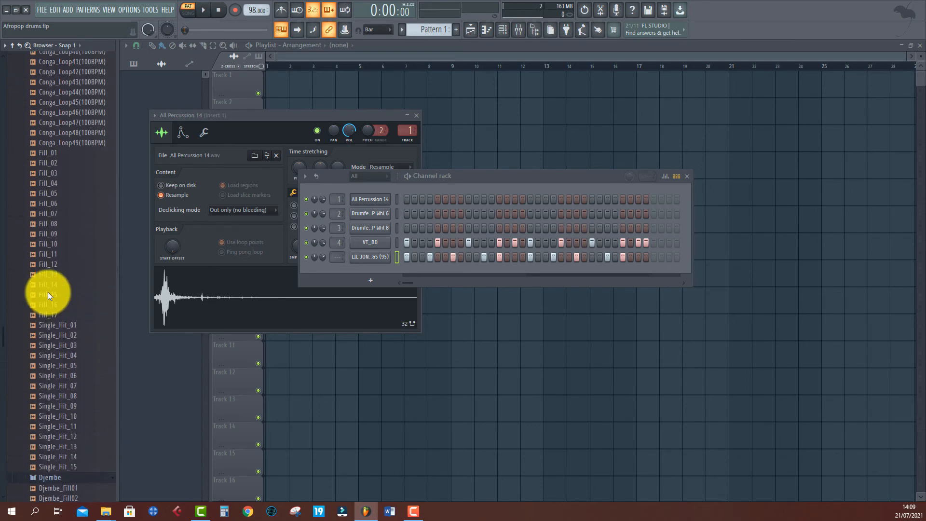
{"action": "scroll", "coordinate": [48, 292], "scroll_direction": "up", "scroll_amount": 14}
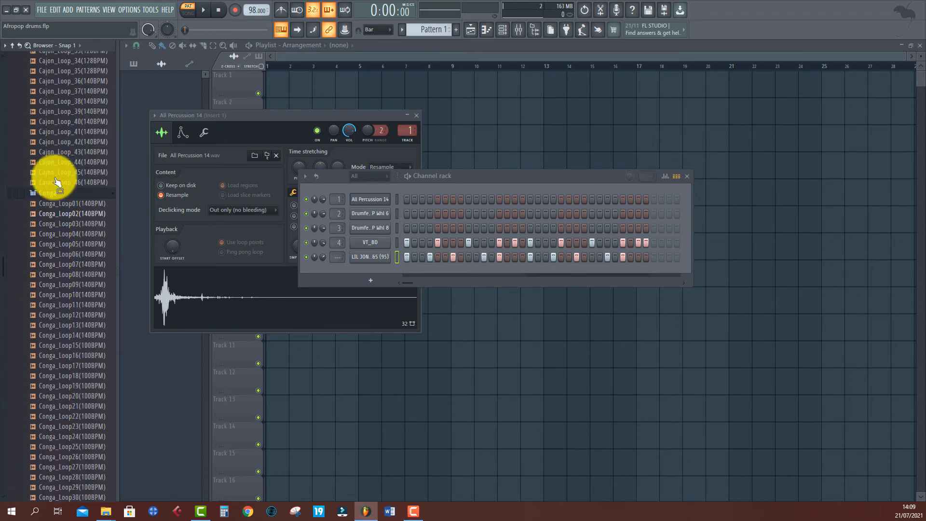
Place the 110 African Shaker Mini loop from Packs > PERCS > Jeb Go To ShakerLupes at bar 1 of Track 1.
{"action": "left_click", "coordinate": [10, 46]}
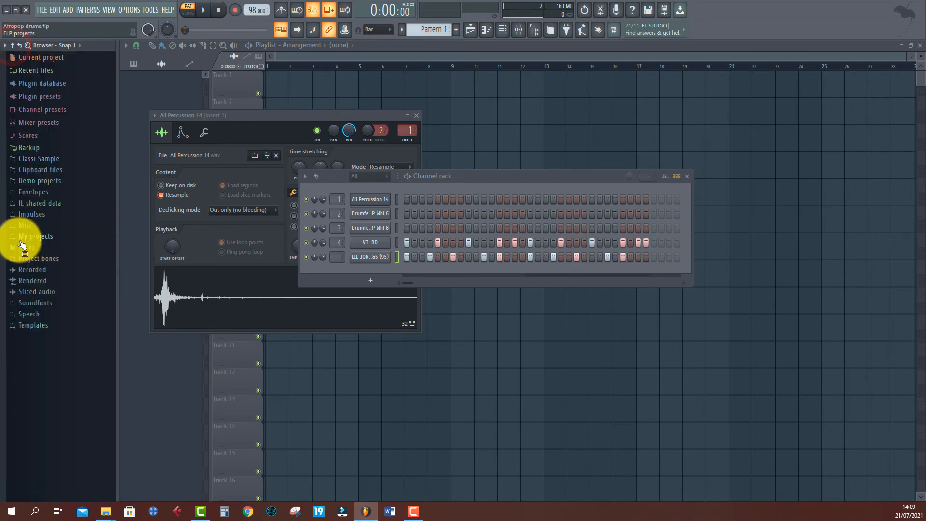
{"action": "left_click", "coordinate": [16, 248]}
{"action": "scroll", "coordinate": [18, 264], "scroll_direction": "down", "scroll_amount": 7}
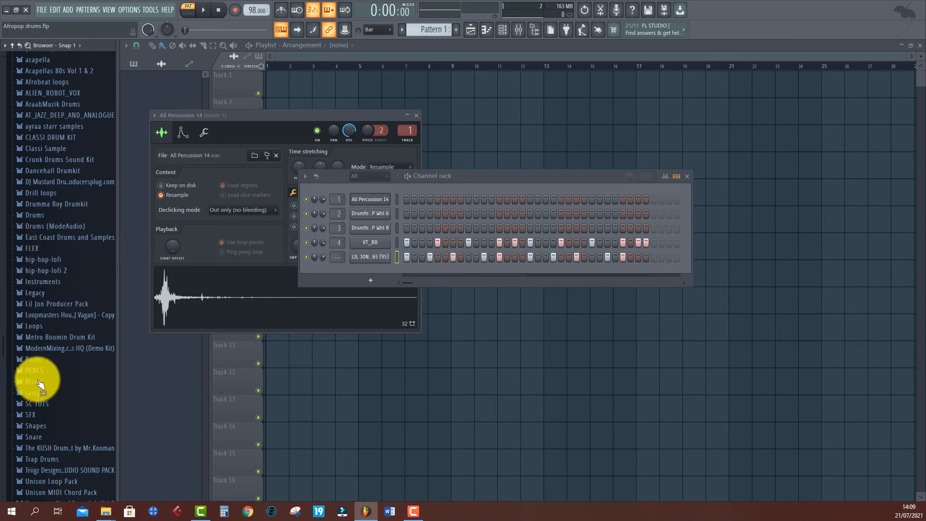
{"action": "left_click", "coordinate": [34, 371]}
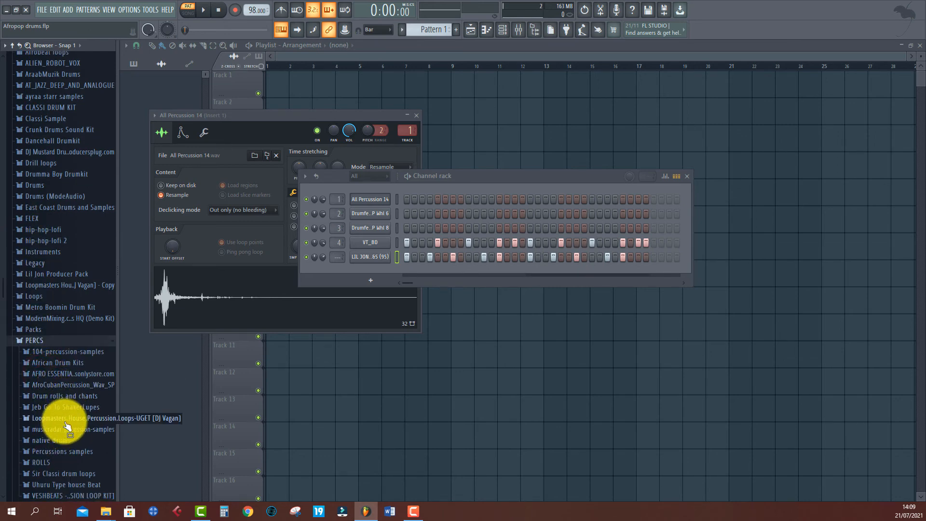
{"action": "scroll", "coordinate": [66, 424], "scroll_direction": "down", "scroll_amount": 4}
{"action": "left_click", "coordinate": [51, 347]}
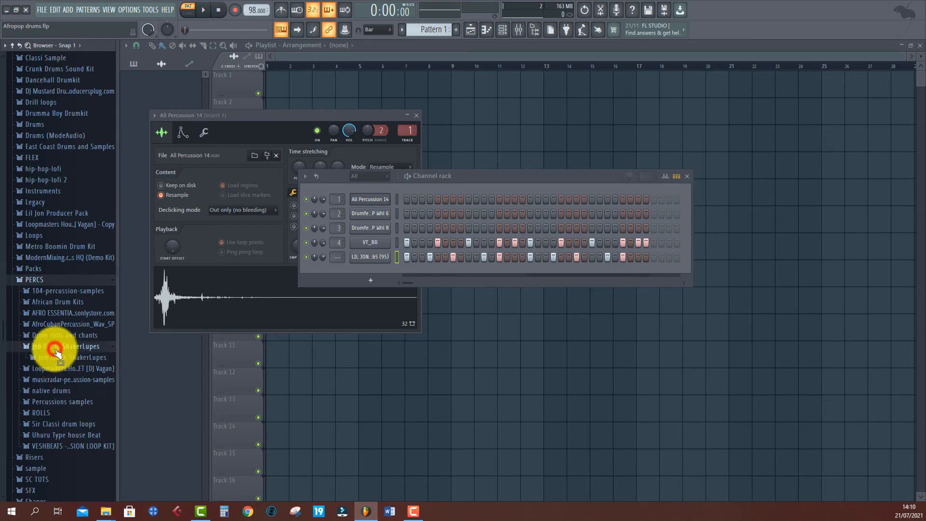
{"action": "left_click", "coordinate": [68, 359]}
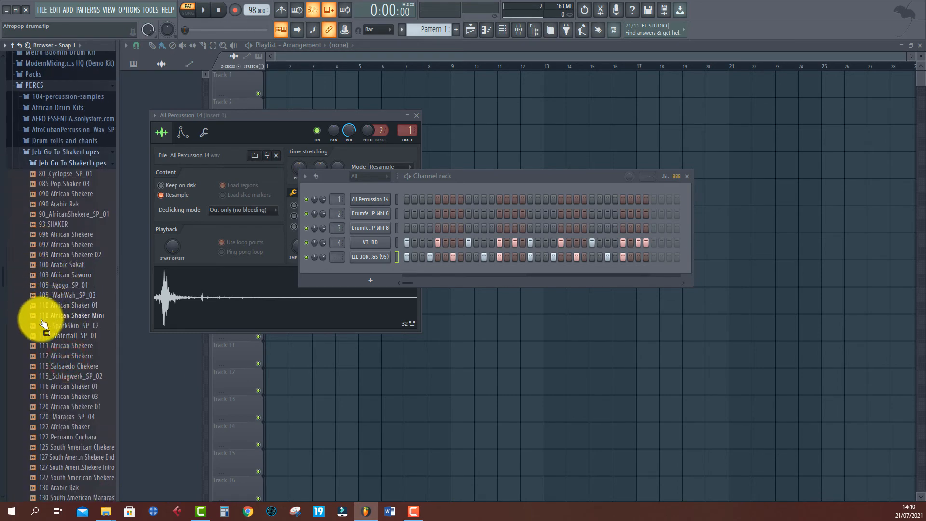
{"action": "left_click", "coordinate": [48, 306]}
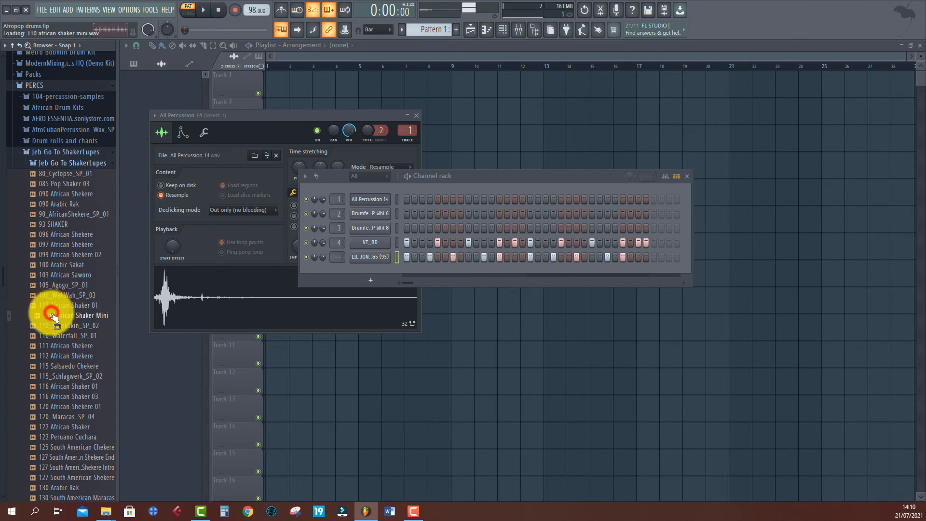
{"action": "left_click_drag", "start_coordinate": [56, 316], "coordinate": [300, 93]}
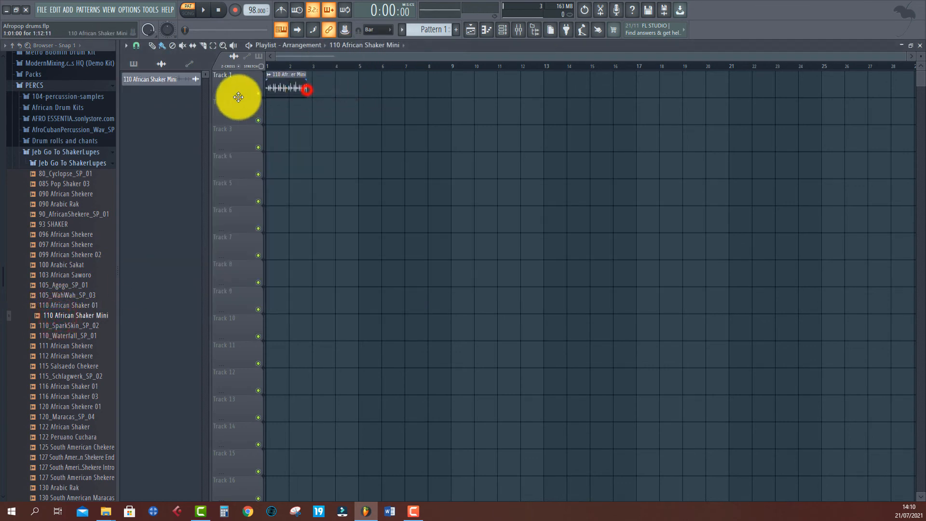
Set the African Shaker Mini clip's time stretching to the project tempo and its stretch mode to Auto.
{"action": "double_click", "coordinate": [289, 88]}
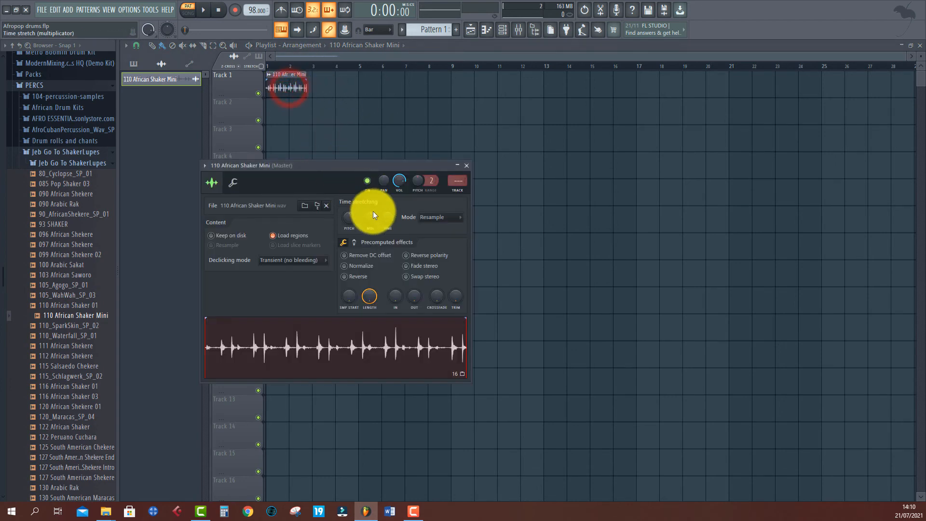
{"action": "right_click", "coordinate": [387, 215]}
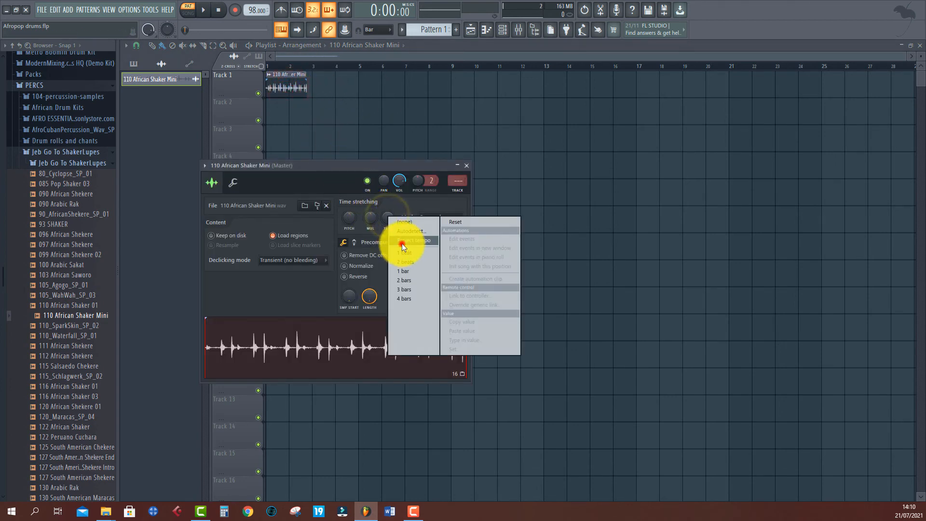
{"action": "left_click", "coordinate": [402, 246]}
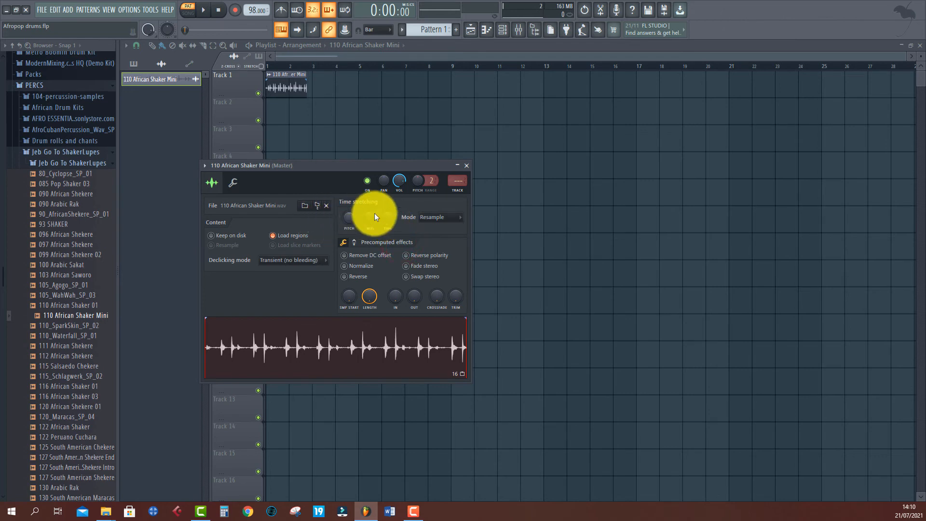
{"action": "left_click", "coordinate": [429, 216]}
{"action": "left_click", "coordinate": [439, 308]}
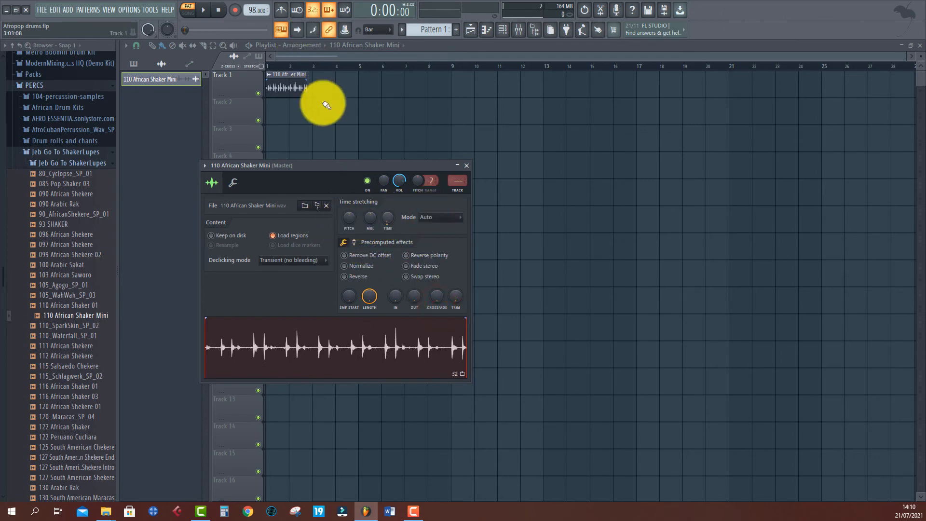
Time-stretch the African Shaker Mini loop to 2 bars and check it with playback in song mode.
{"action": "right_click", "coordinate": [388, 221]}
{"action": "left_click", "coordinate": [409, 278]}
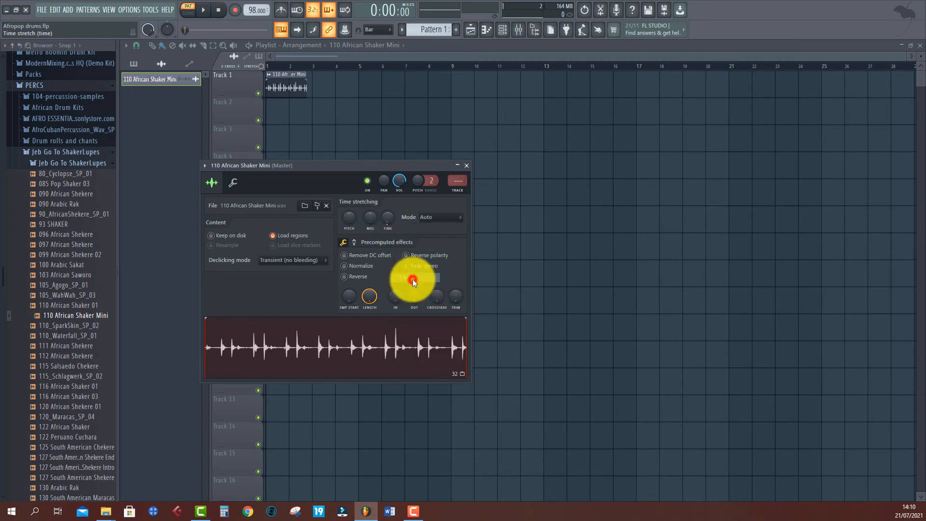
{"action": "left_click", "coordinate": [188, 9]}
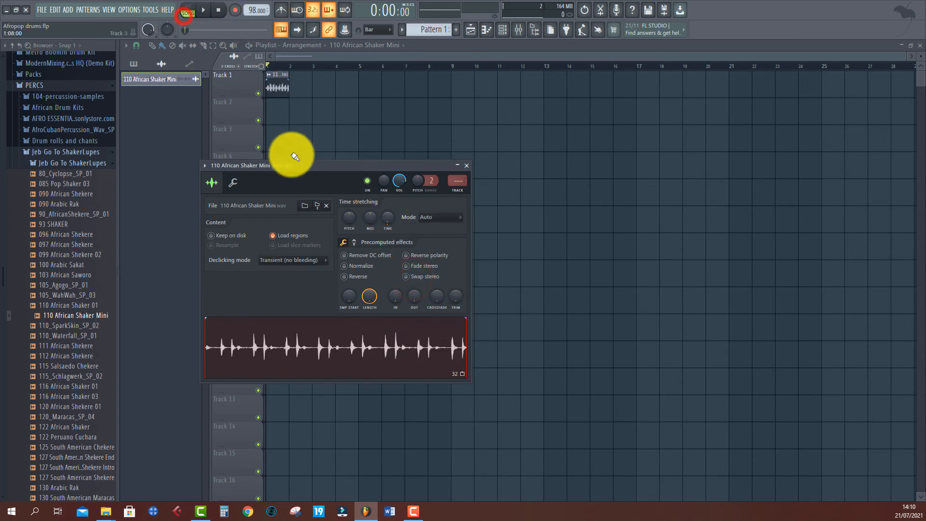
{"action": "key", "text": "space"}
{"action": "right_click", "coordinate": [388, 220]}
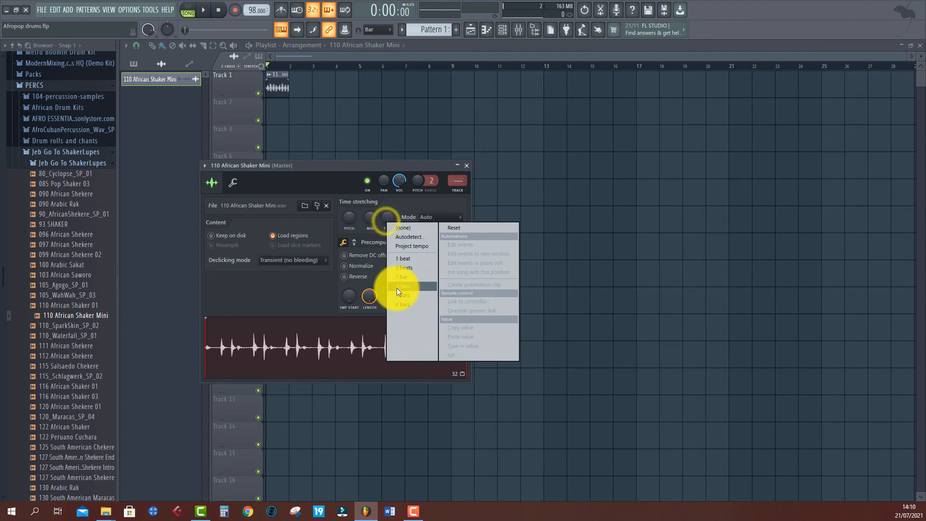
{"action": "left_click", "coordinate": [397, 287]}
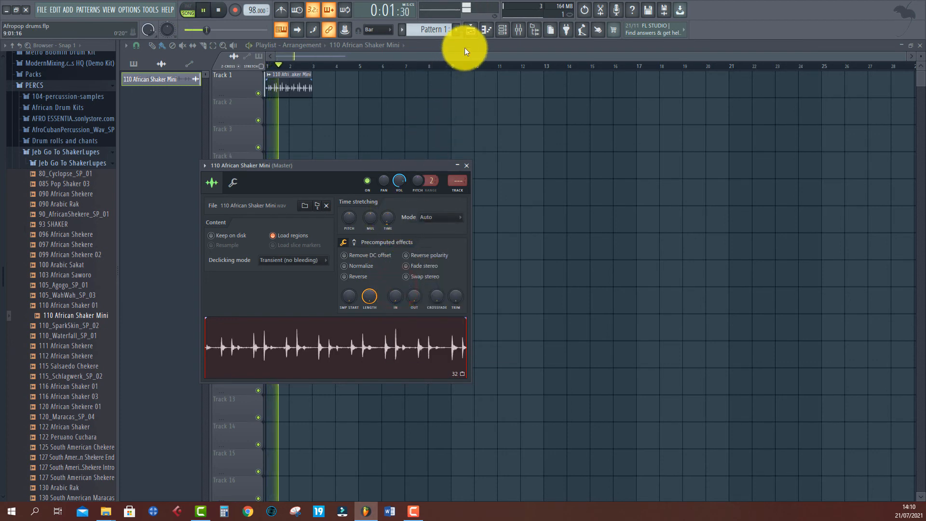
{"action": "key", "text": "space"}
Show all channels in the channel rack and place Pattern 1 at bar 1 of Track 2.
{"action": "left_click", "coordinate": [502, 30]}
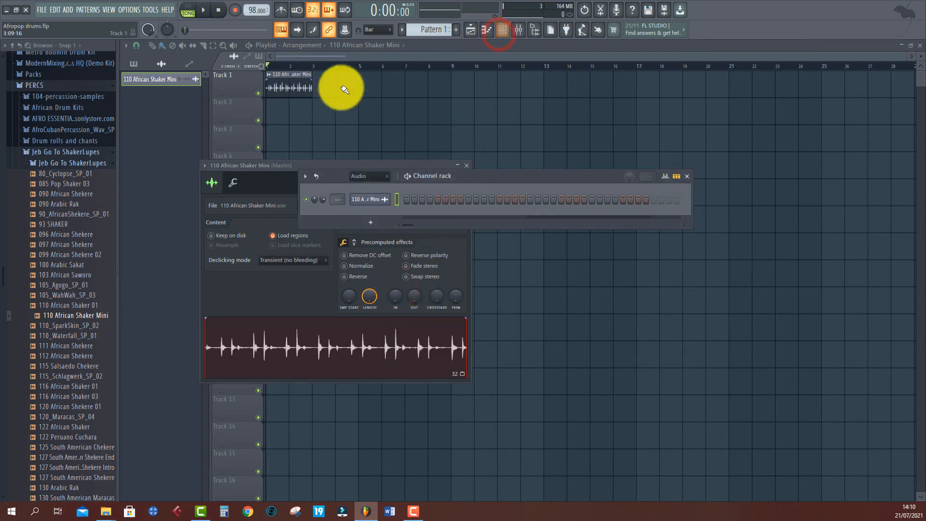
{"action": "left_click", "coordinate": [361, 176]}
{"action": "left_click", "coordinate": [358, 187]}
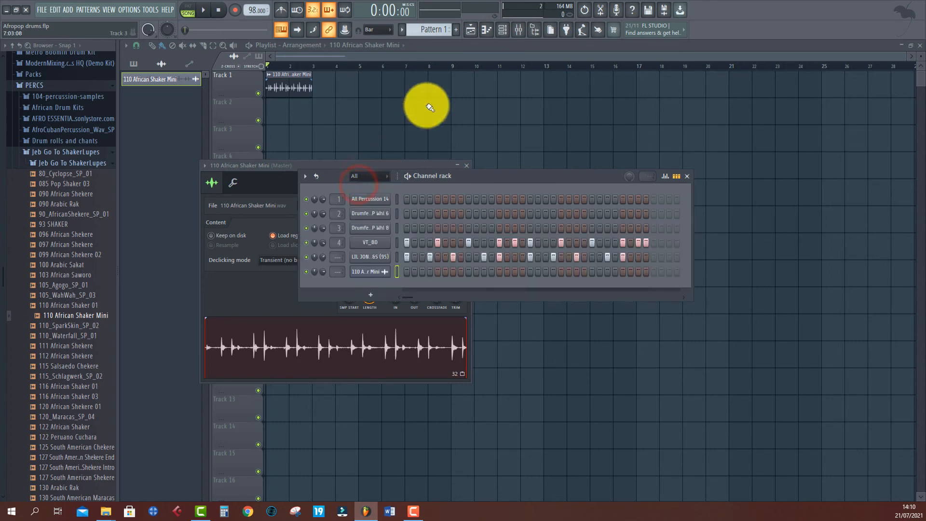
{"action": "left_click", "coordinate": [422, 30]}
{"action": "left_click", "coordinate": [272, 112]}
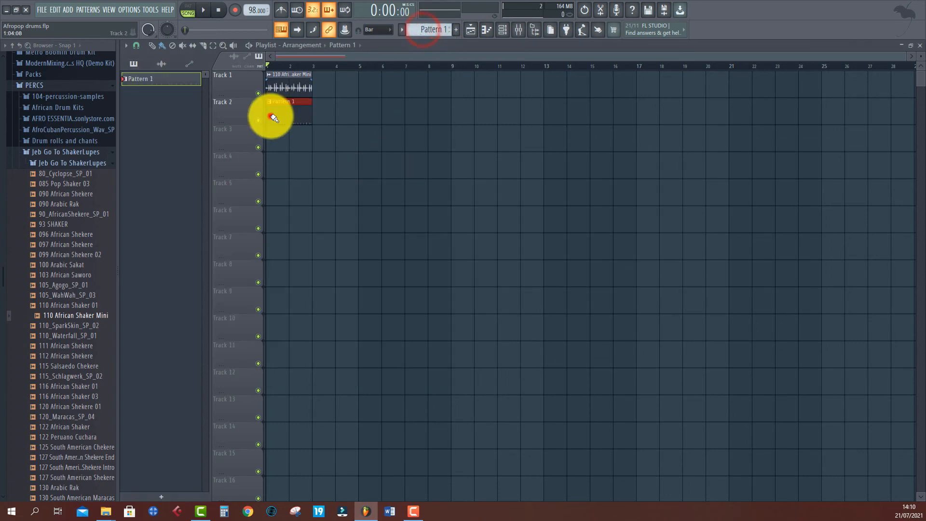
Lower the channel volume of the African Shaker Mini loop while the song plays.
{"action": "key", "text": "space"}
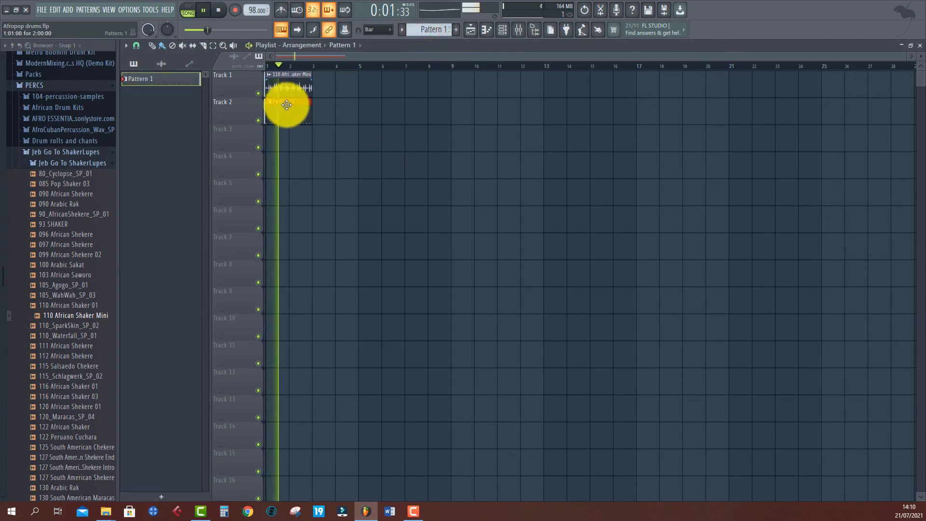
{"action": "double_click", "coordinate": [292, 90]}
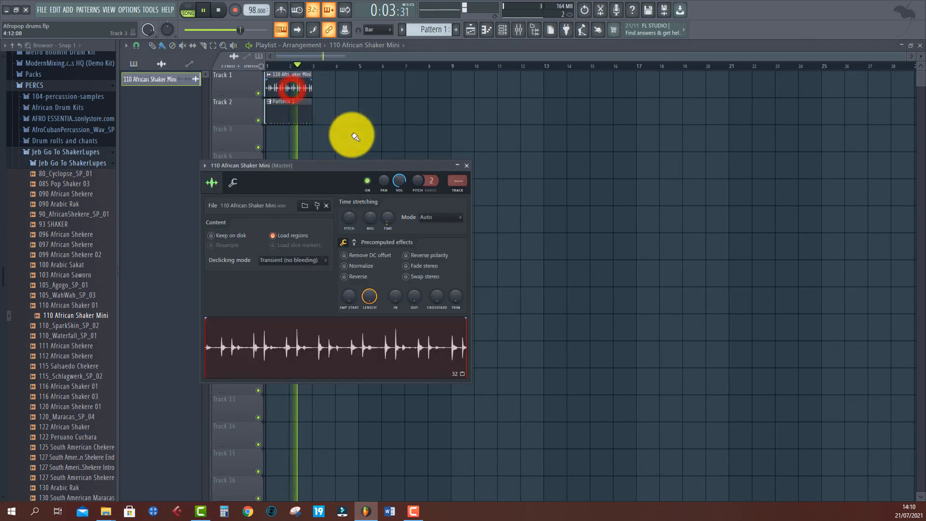
{"action": "left_click_drag", "start_coordinate": [397, 186], "coordinate": [403, 234]}
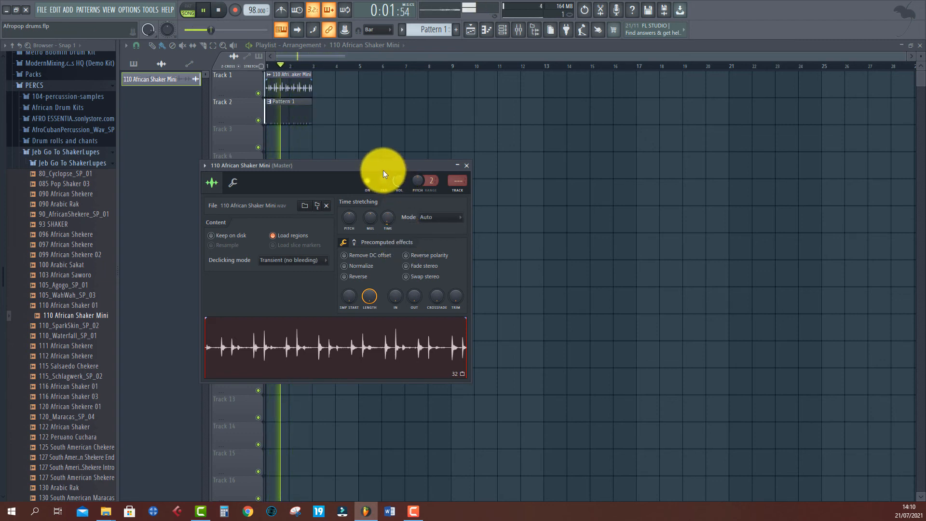
Place Drumfe..P Whl 8 hits on steps 7 and 23 and play them with the shaker loop.
{"action": "left_click", "coordinate": [504, 32]}
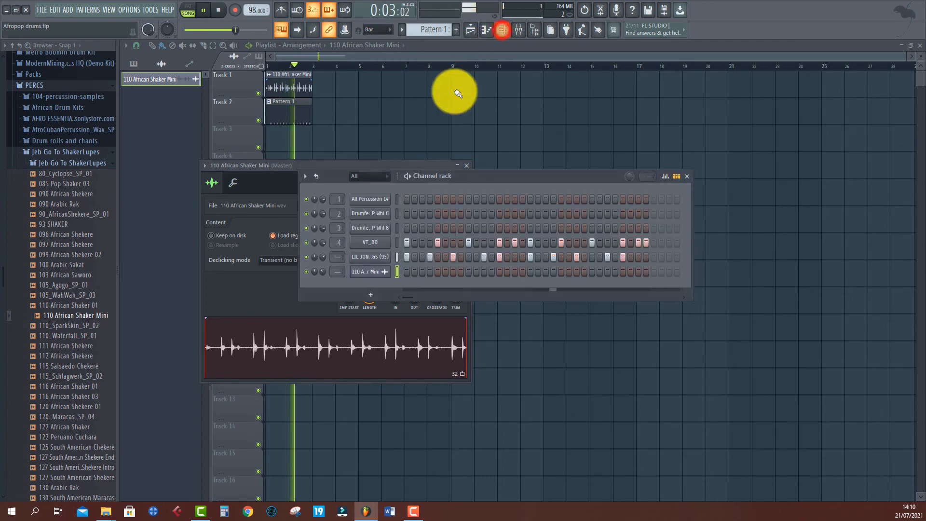
{"action": "key", "text": "space"}
{"action": "left_click", "coordinate": [397, 227]}
{"action": "key", "text": "space"}
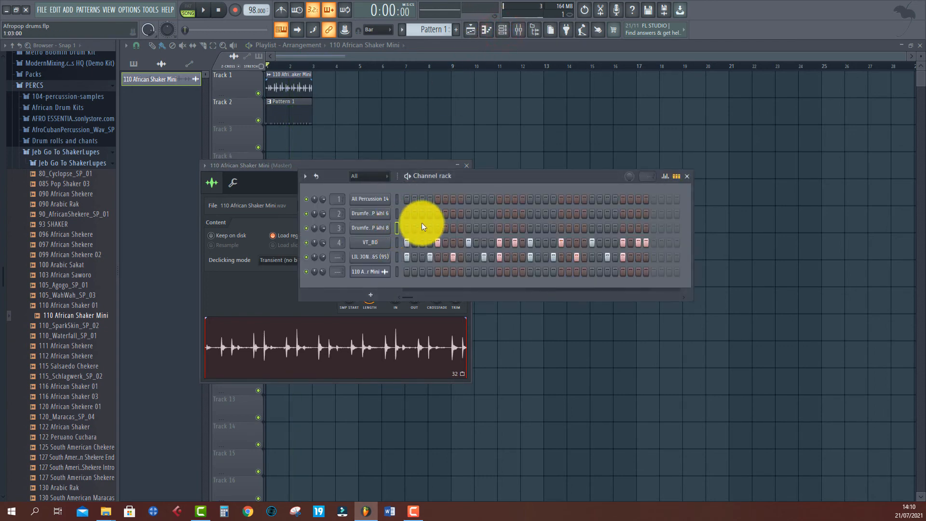
{"action": "left_click", "coordinate": [453, 228]}
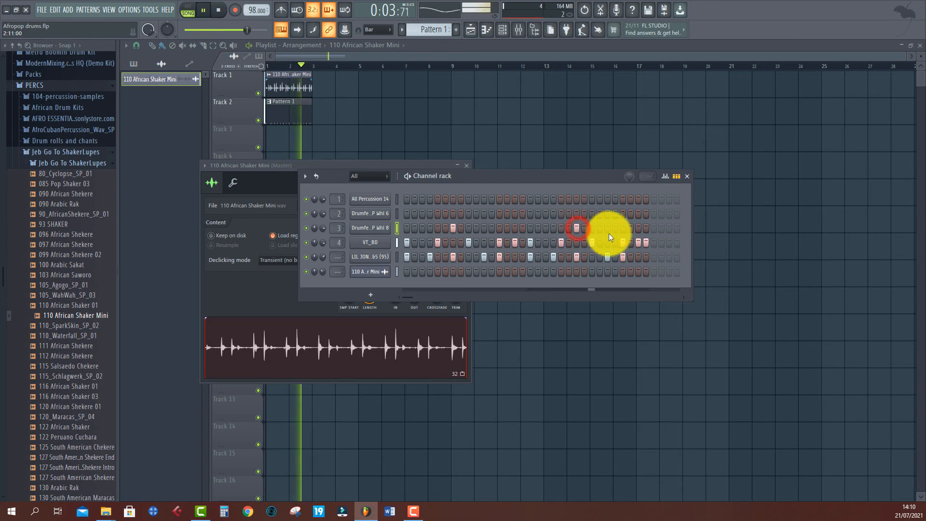
Audition the Drumfe..P Whl 6 sound with live notes over the playing beat.
{"action": "left_click", "coordinate": [400, 212]}
{"action": "key", "text": "z"}
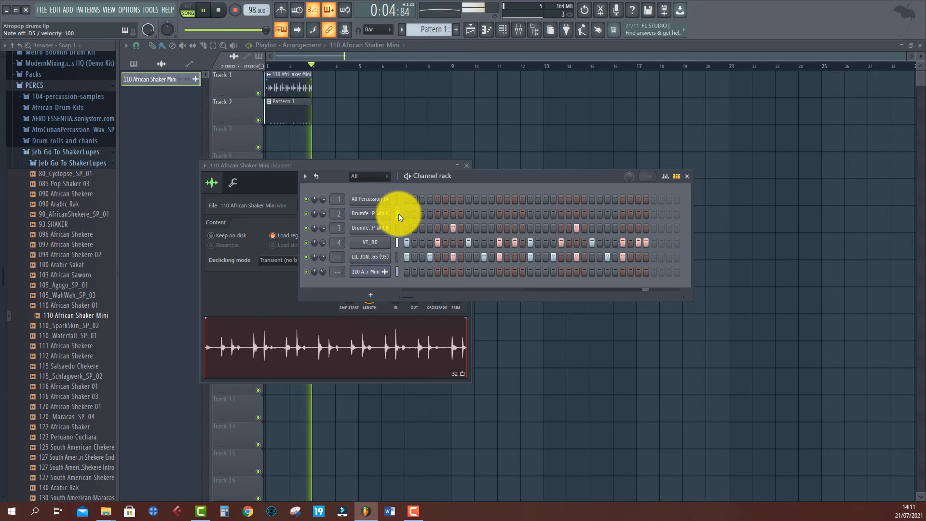
{"action": "key", "text": "x"}
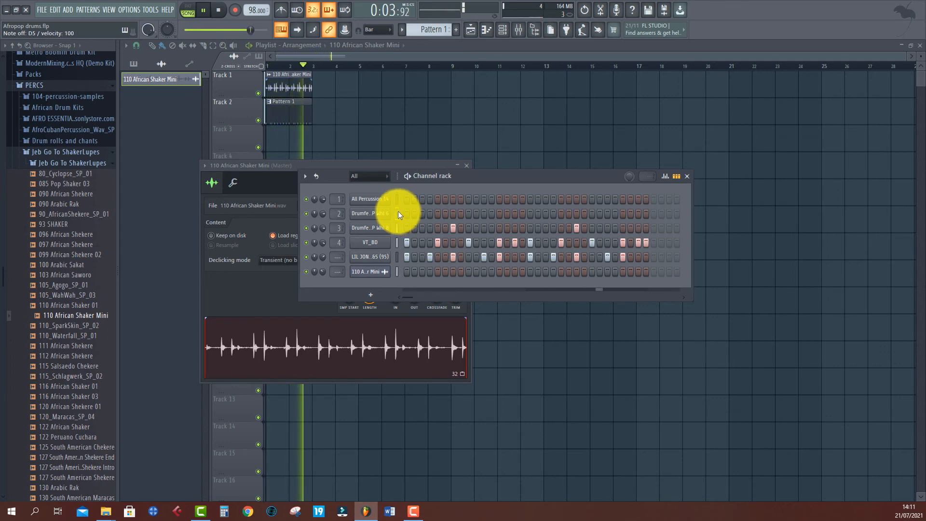
{"action": "key", "text": "space"}
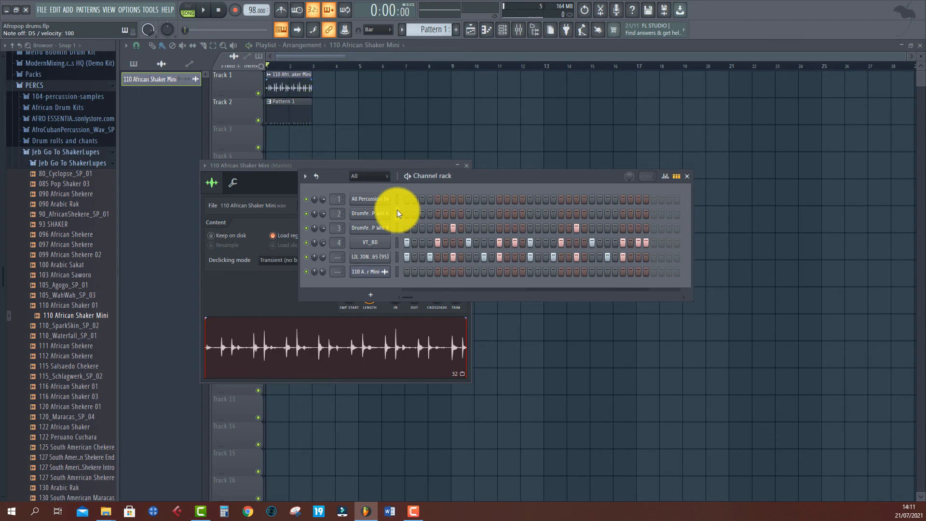
Try All Percussion 14 hits on steps 9, 13 and 29 during playback.
{"action": "key", "text": "space"}
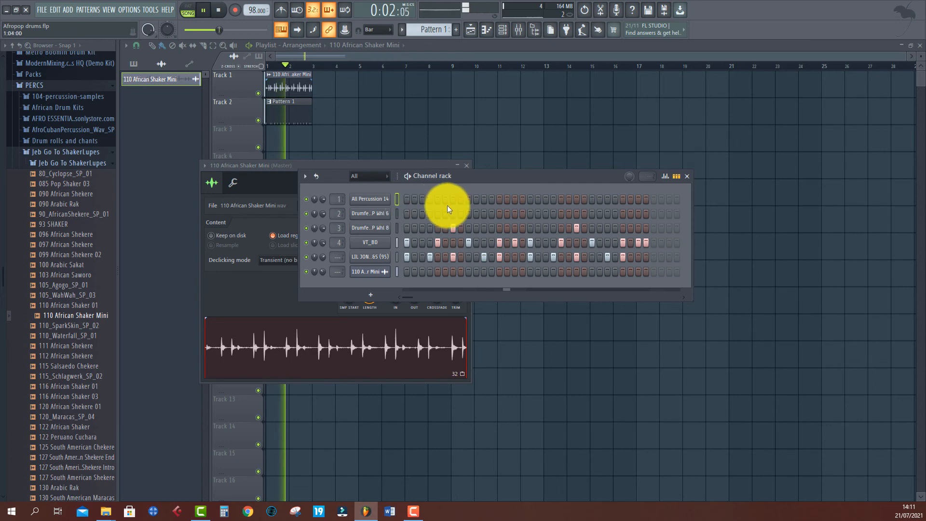
{"action": "left_click", "coordinate": [483, 198]}
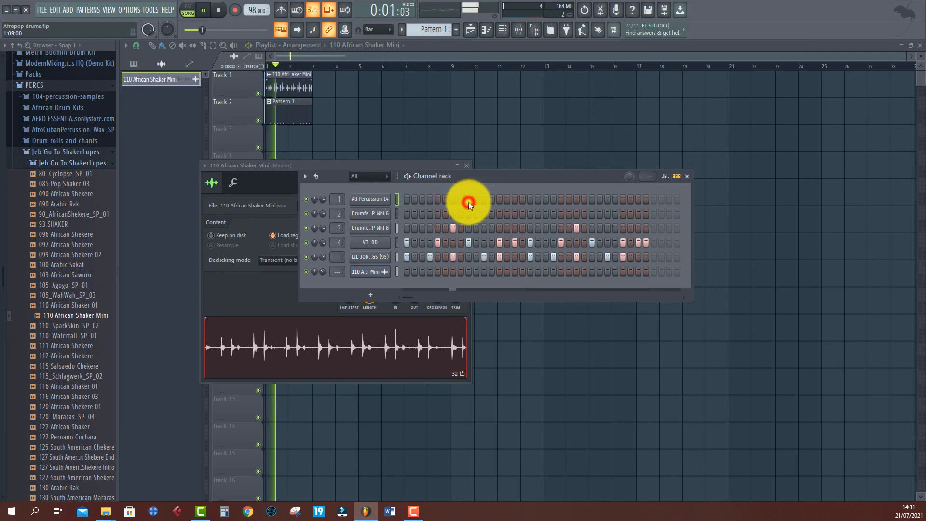
{"action": "left_click", "coordinate": [487, 204]}
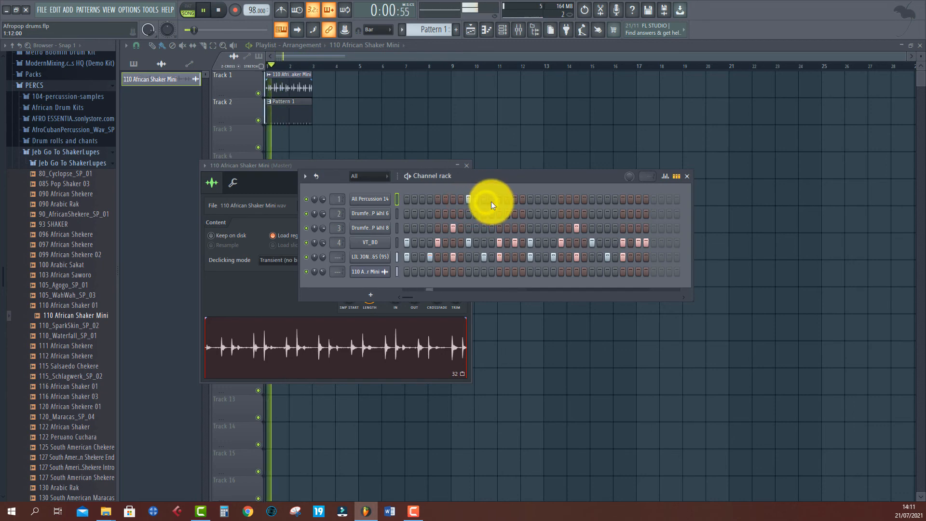
{"action": "left_click", "coordinate": [493, 201]}
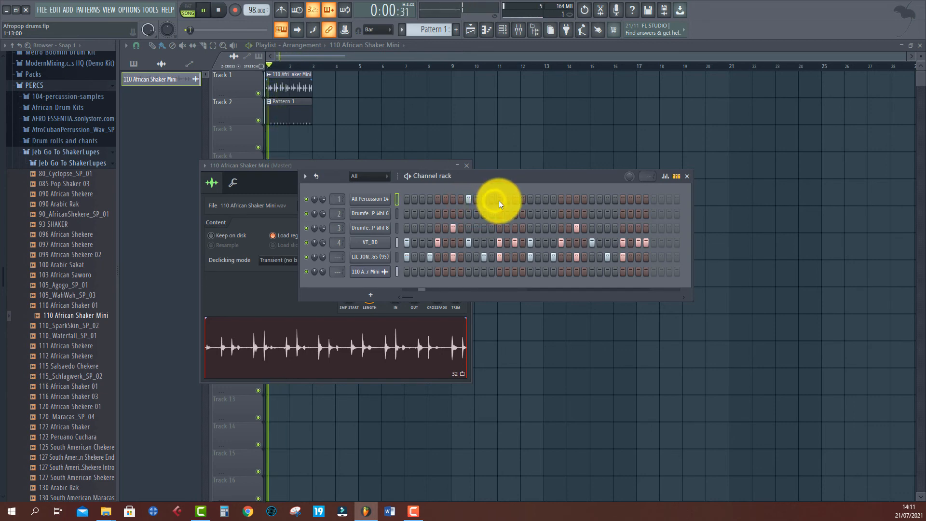
{"action": "left_click", "coordinate": [499, 200]}
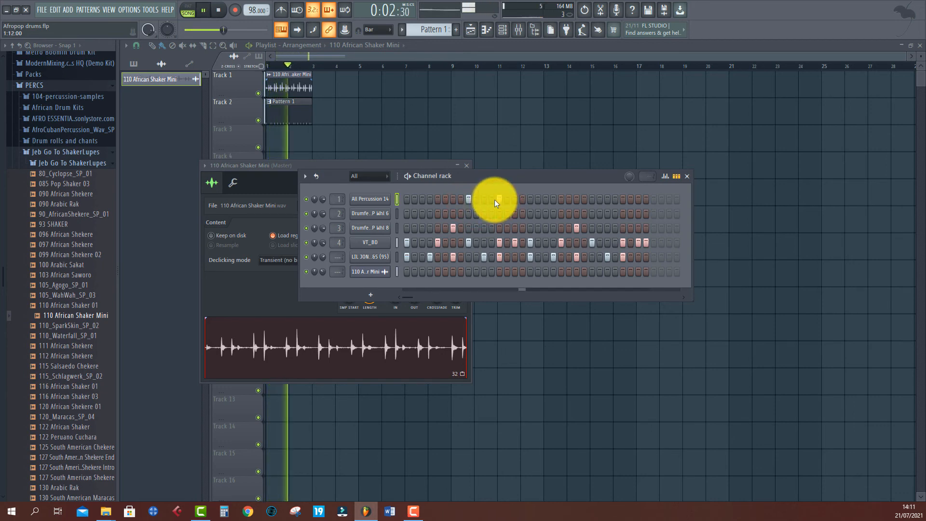
{"action": "left_click", "coordinate": [621, 199]}
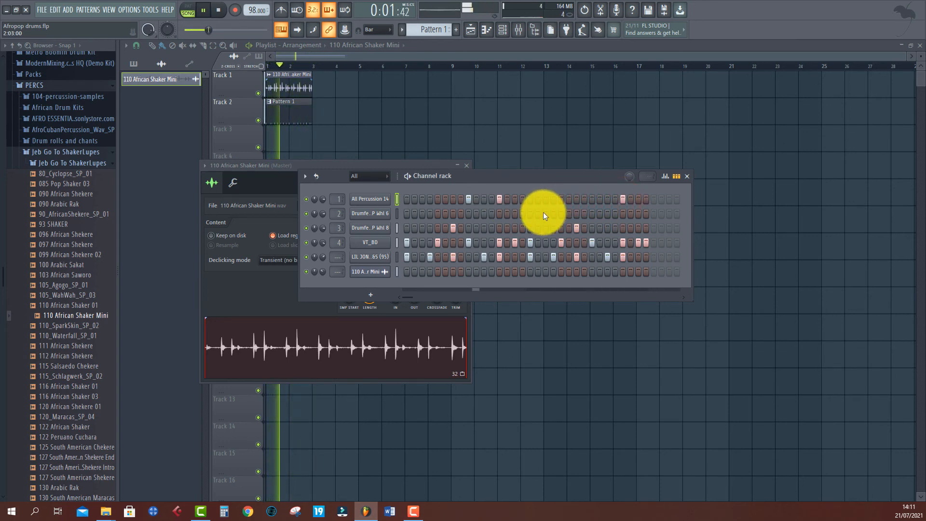
{"action": "left_click", "coordinate": [468, 200]}
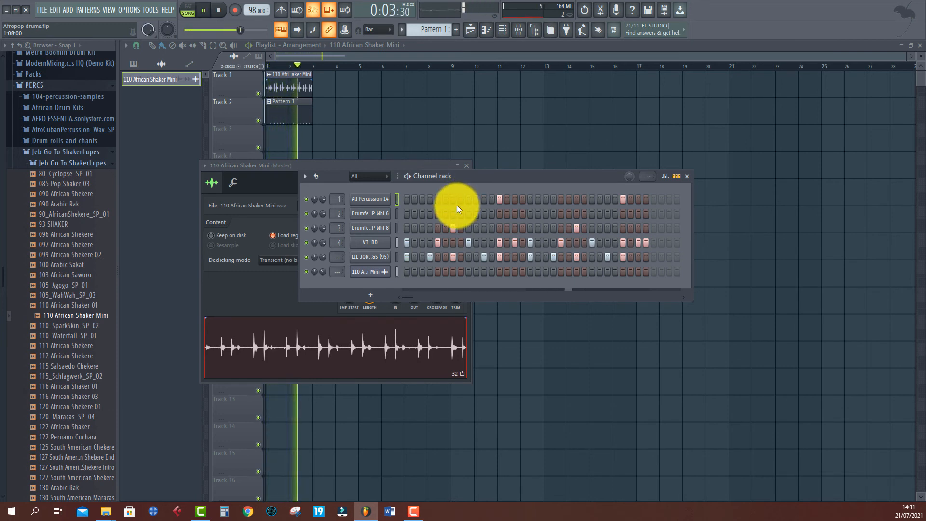
{"action": "left_click", "coordinate": [630, 200]}
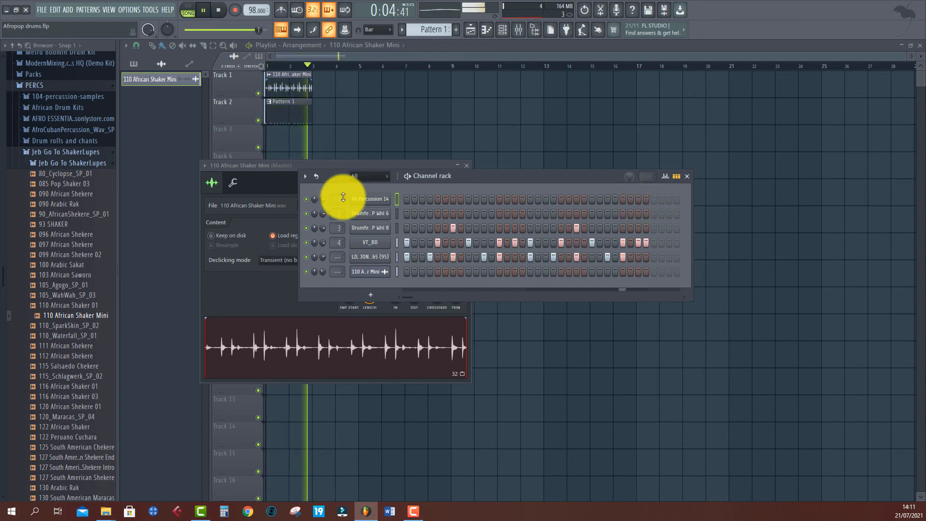
{"action": "key", "text": "space"}
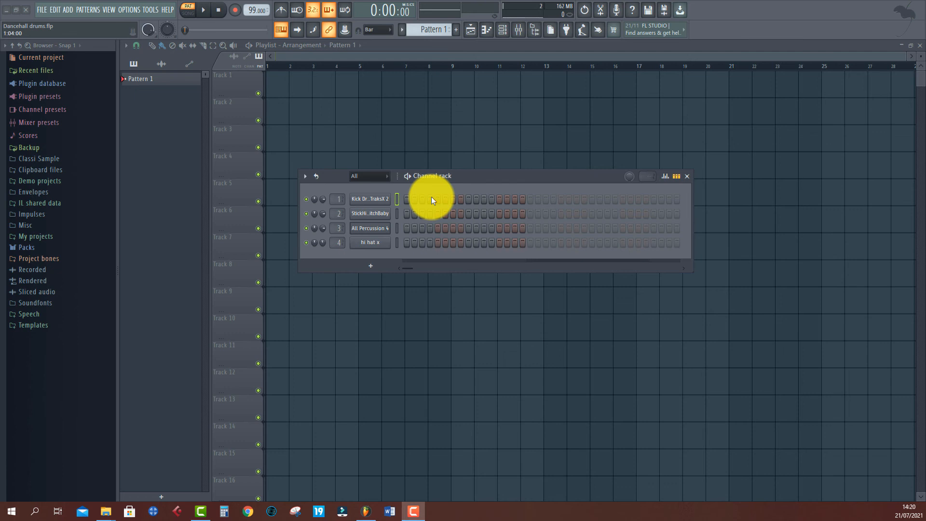
Audition the kick, stick, All Percussion 4 and hi hat x channels of the Dancehall drums project.
{"action": "left_click", "coordinate": [397, 203]}
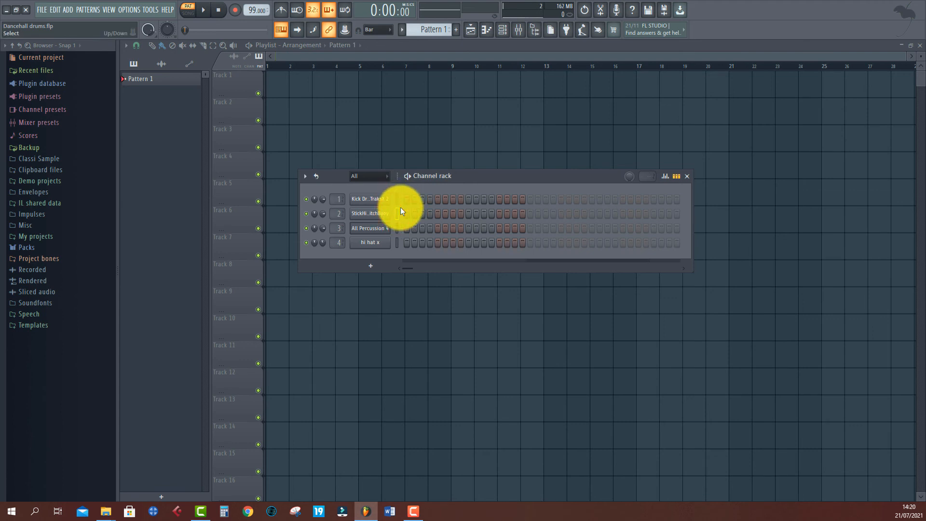
{"action": "key", "text": "z"}
{"action": "key", "text": "z"}
{"action": "key", "text": "z"}
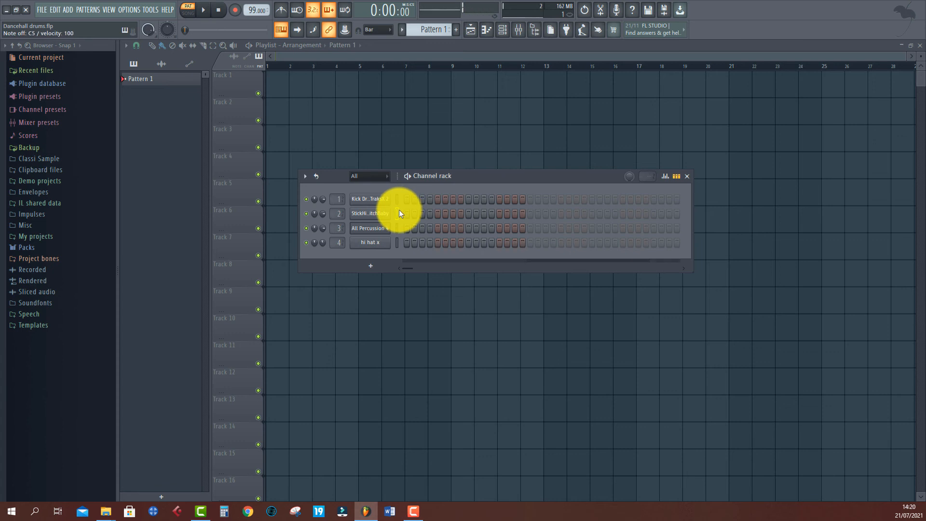
{"action": "left_click", "coordinate": [397, 229]}
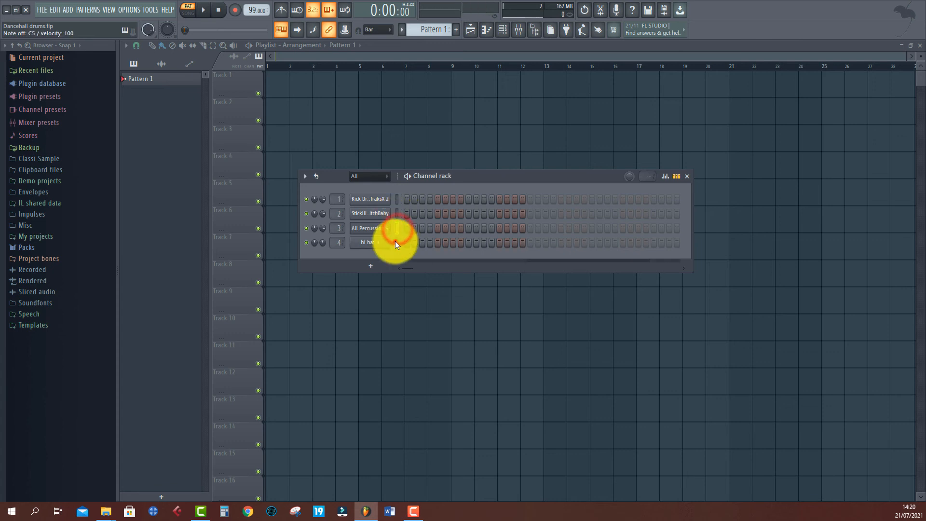
{"action": "left_click", "coordinate": [395, 241]}
{"action": "left_click", "coordinate": [398, 199]}
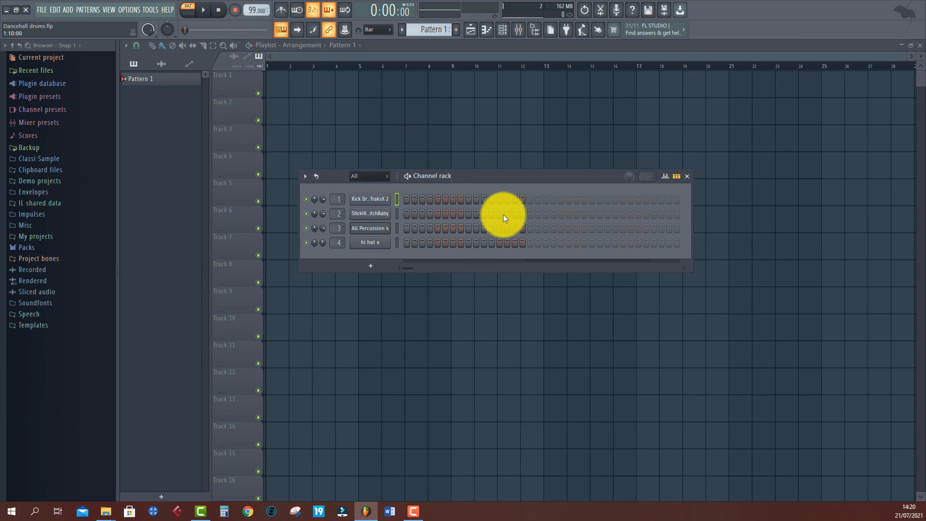
Turn on the metronome and place StickHi..itchBaby hits on steps 4, 7, 12 and 15, checking them with playback.
{"action": "left_click", "coordinate": [438, 214]}
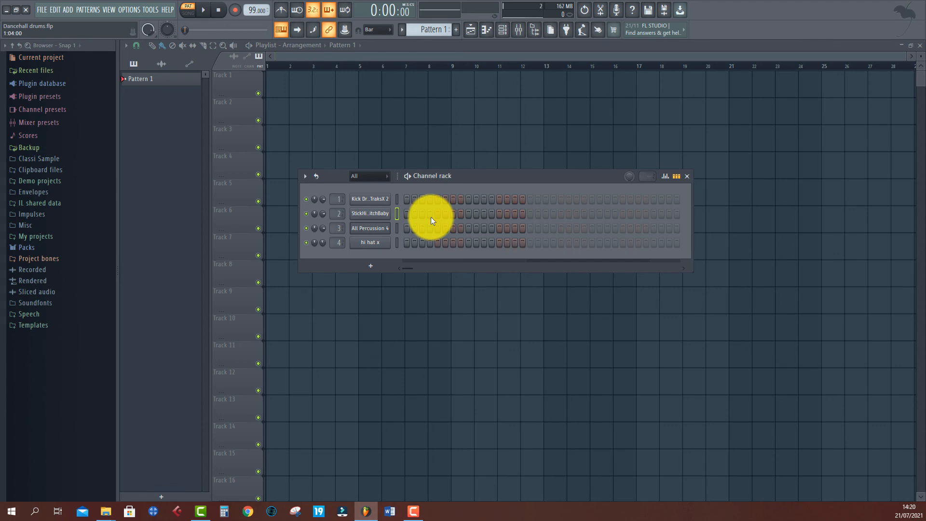
{"action": "left_click", "coordinate": [430, 215]}
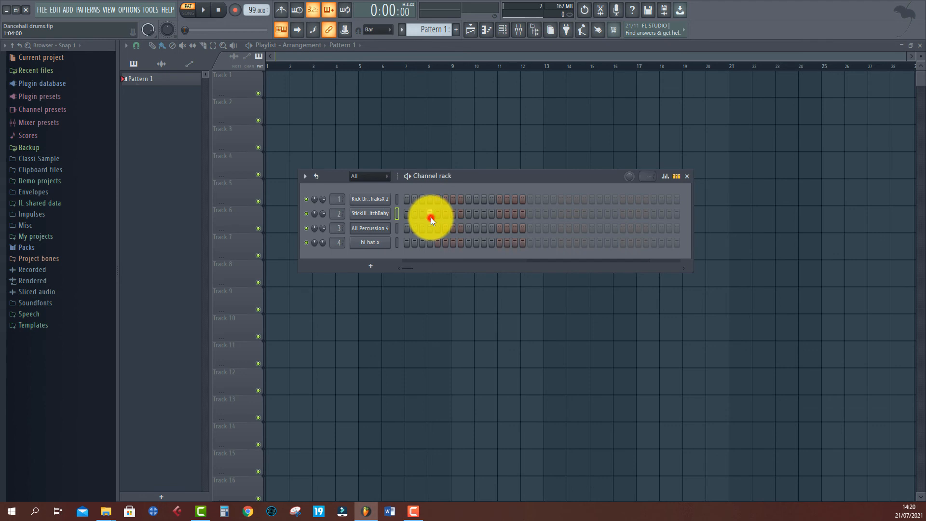
{"action": "left_click", "coordinate": [288, 14]}
{"action": "key", "text": "space"}
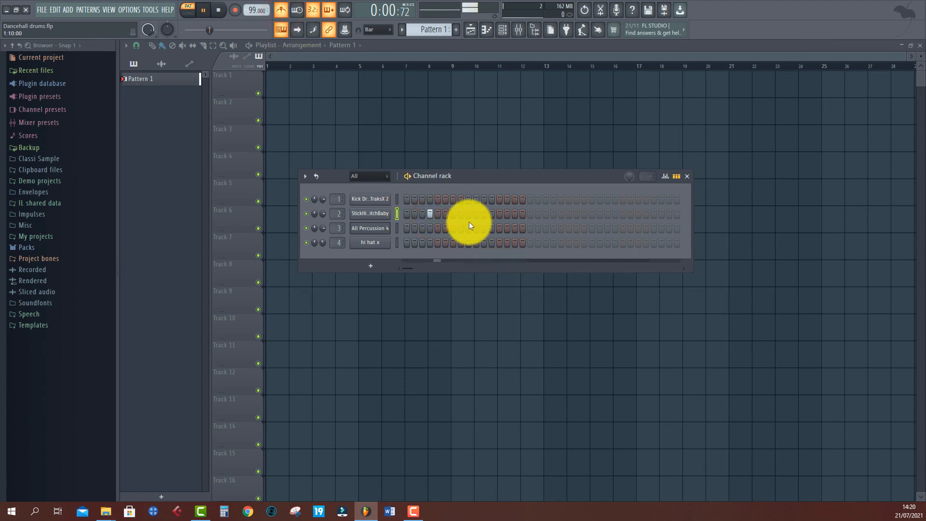
{"action": "left_click", "coordinate": [453, 214]}
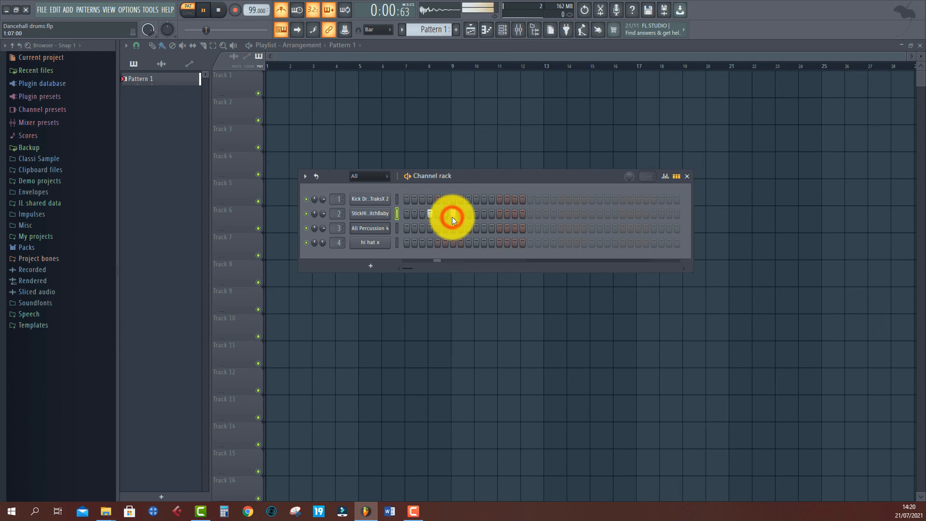
{"action": "left_click", "coordinate": [491, 214]}
{"action": "right_click", "coordinate": [520, 217]}
{"action": "left_click", "coordinate": [513, 217]}
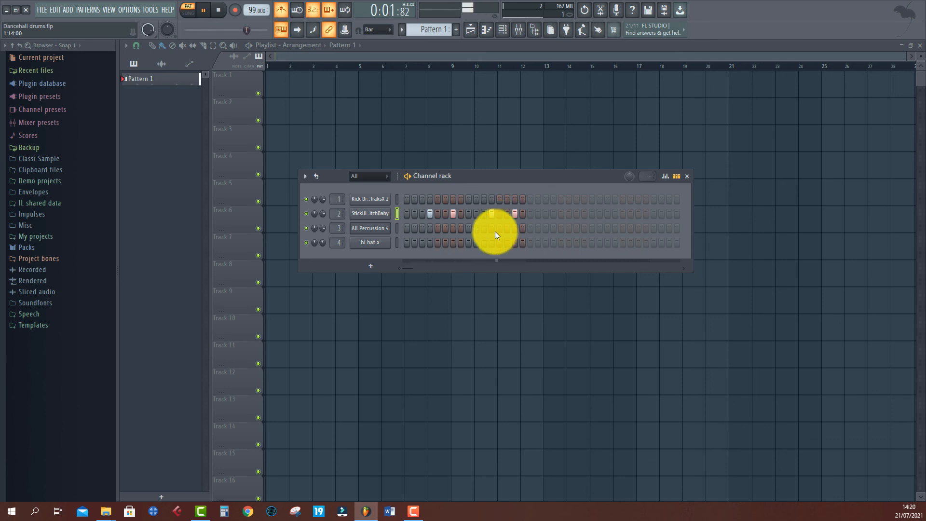
{"action": "key", "text": "space"}
Select the hi hat x channel and place hits on steps 7 and 14, checking them with playback.
{"action": "left_click", "coordinate": [401, 229]}
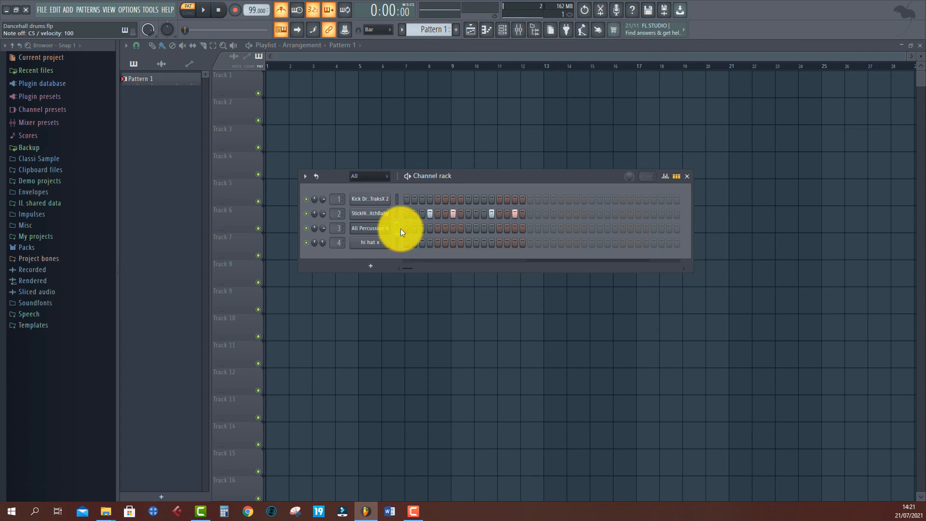
{"action": "left_click", "coordinate": [397, 243]}
{"action": "key", "text": "space"}
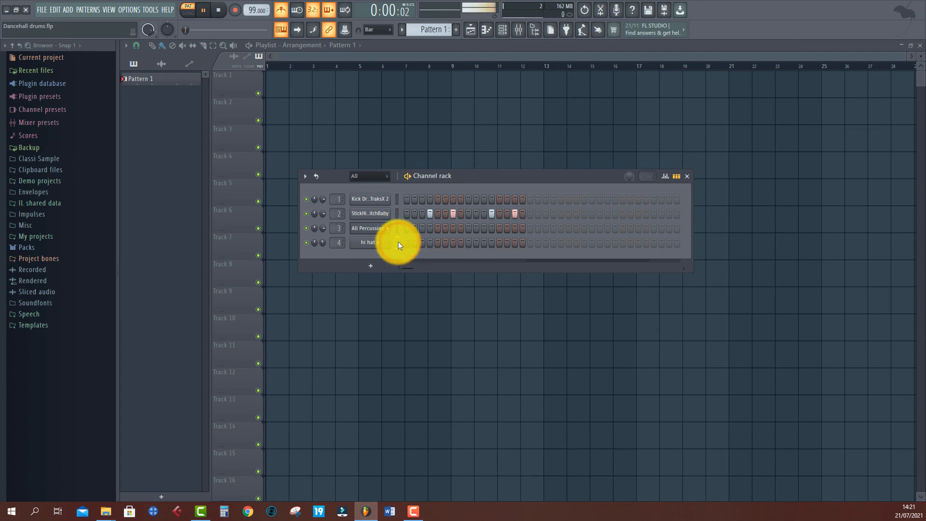
{"action": "left_click", "coordinate": [455, 243]}
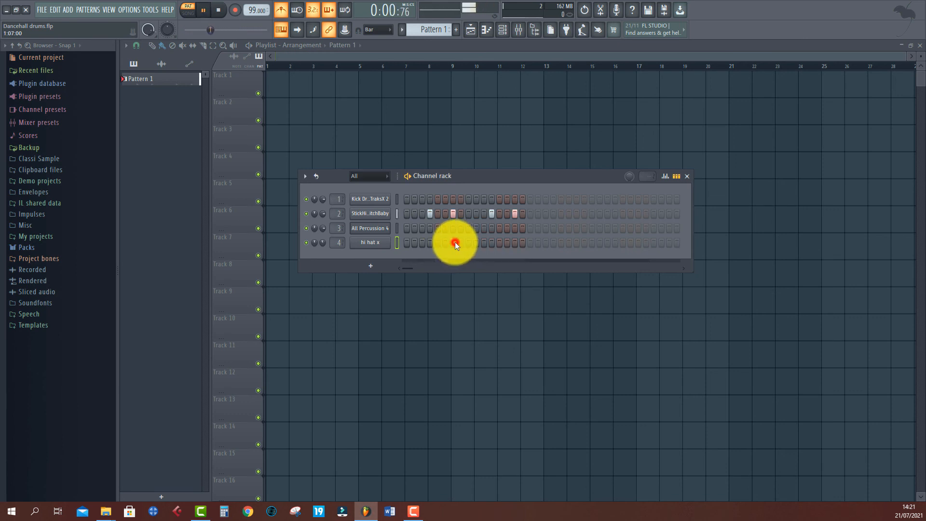
{"action": "left_click", "coordinate": [517, 244]}
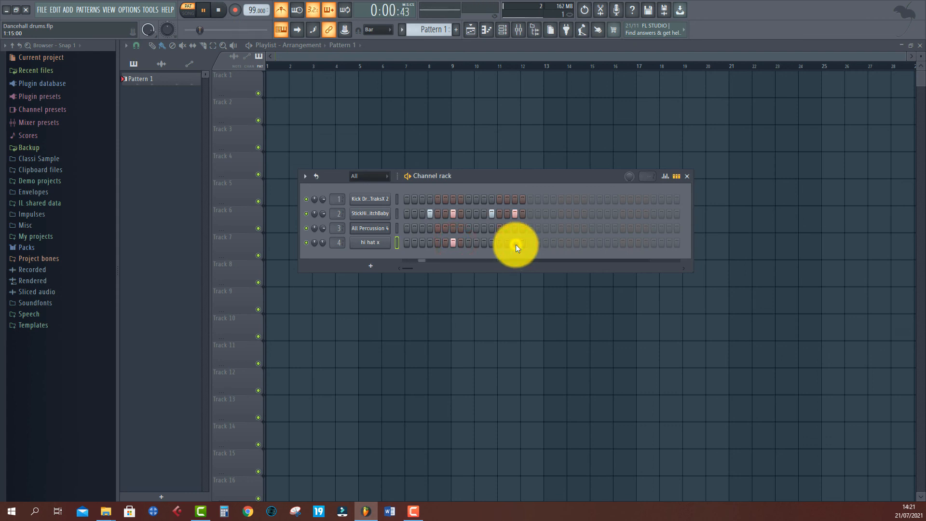
{"action": "left_click", "coordinate": [510, 245]}
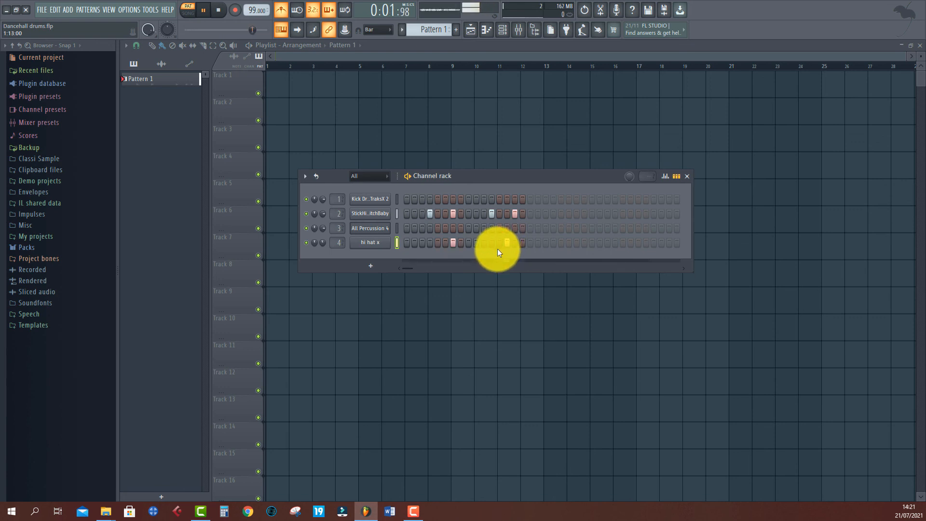
Try extra hi hat x hits on steps 5, 9 and 10 during playback.
{"action": "left_click", "coordinate": [440, 242]}
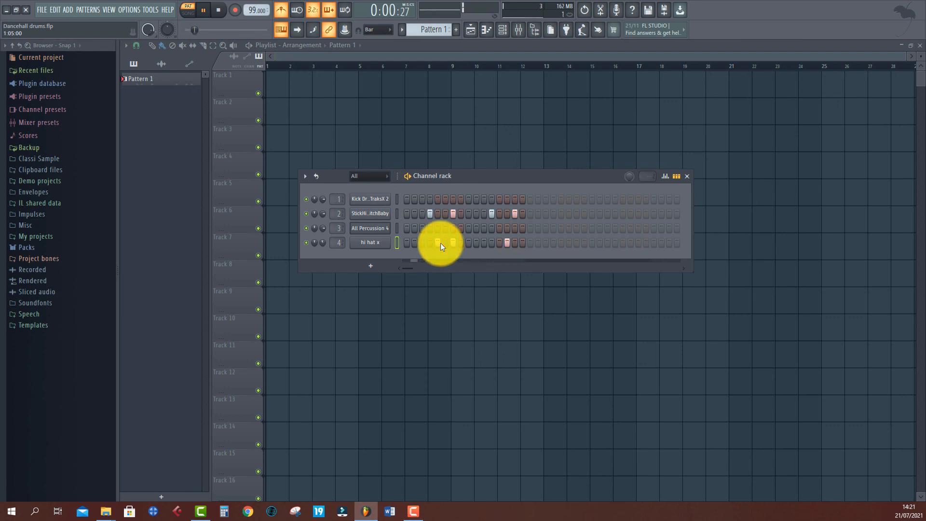
{"action": "left_click", "coordinate": [441, 242]}
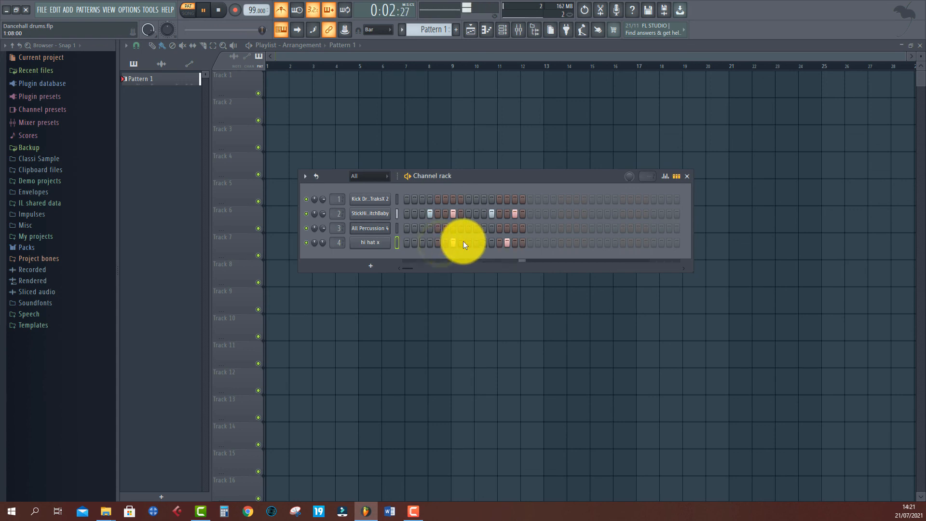
{"action": "left_click", "coordinate": [470, 243]}
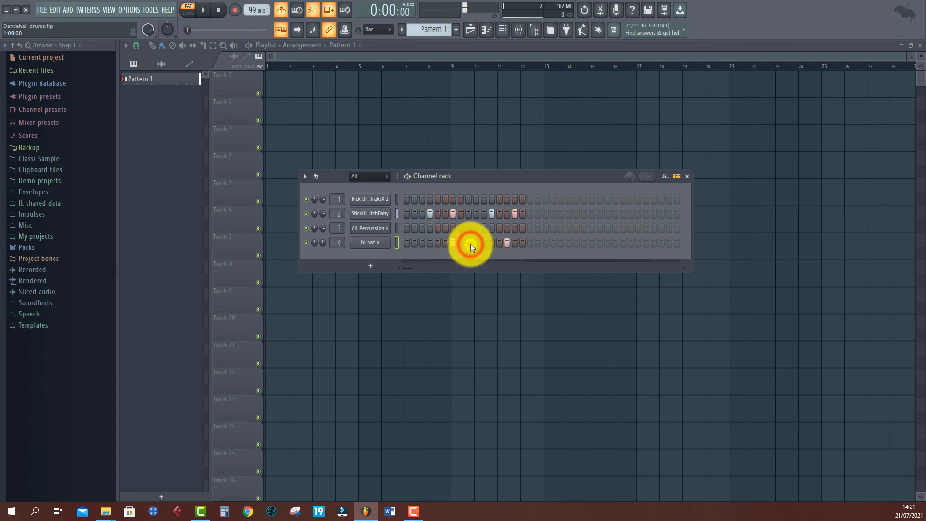
{"action": "left_click", "coordinate": [475, 242]}
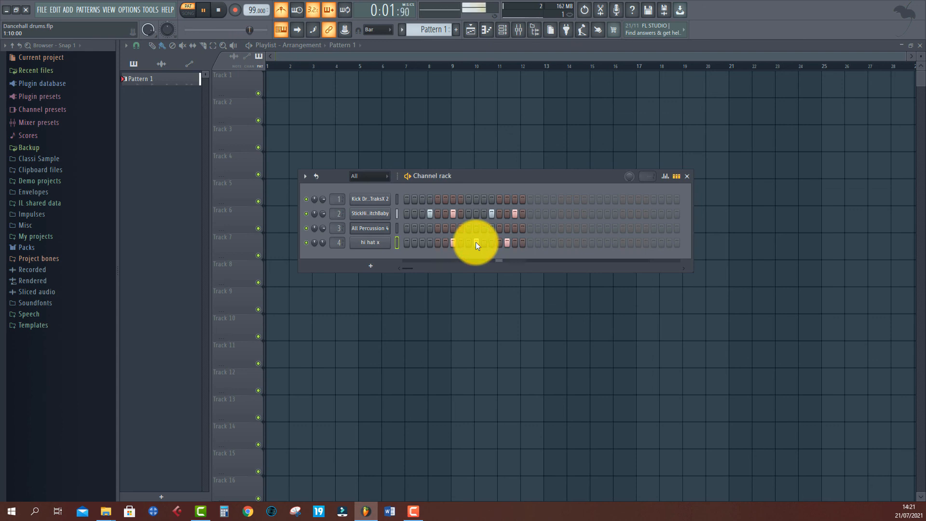
{"action": "left_click", "coordinate": [482, 239]}
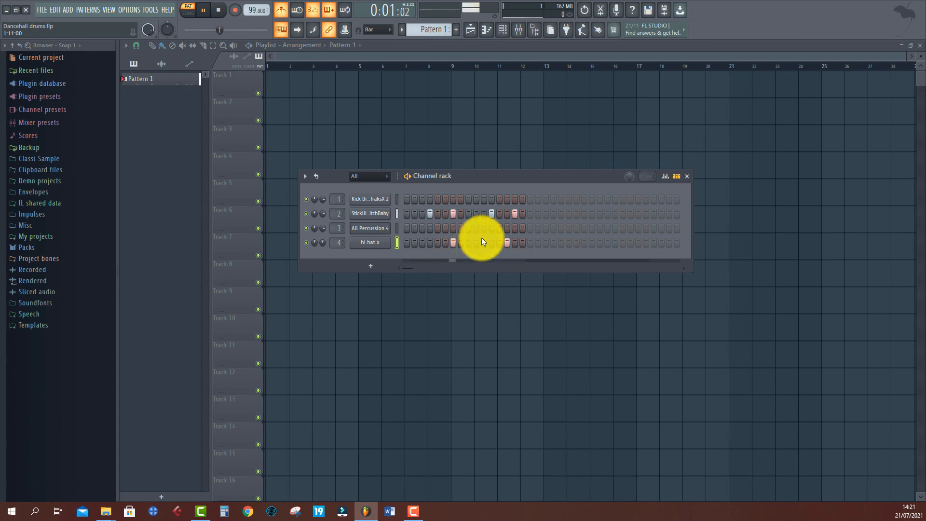
Audition All Percussion 4 and place its hits on steps 3, 7, 11 and 15, checking them with playback.
{"action": "key", "text": "space"}
{"action": "left_click", "coordinate": [396, 230]}
{"action": "key", "text": "z"}
{"action": "key", "text": "z"}
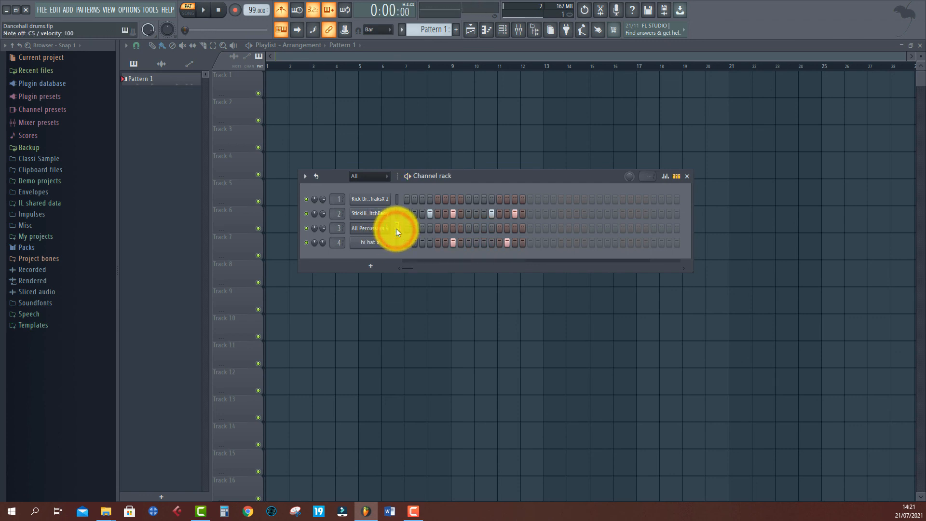
{"action": "left_click", "coordinate": [422, 228]}
{"action": "key", "text": "space"}
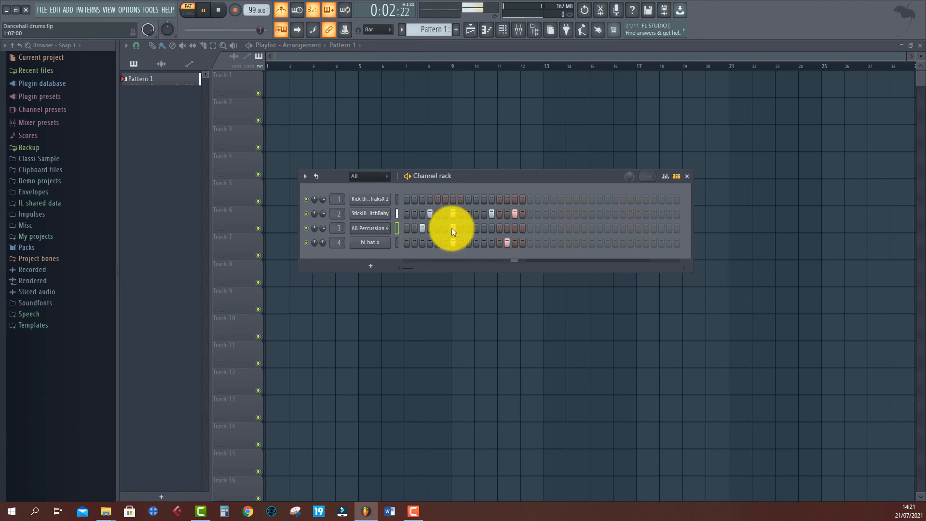
{"action": "left_click", "coordinate": [485, 228]}
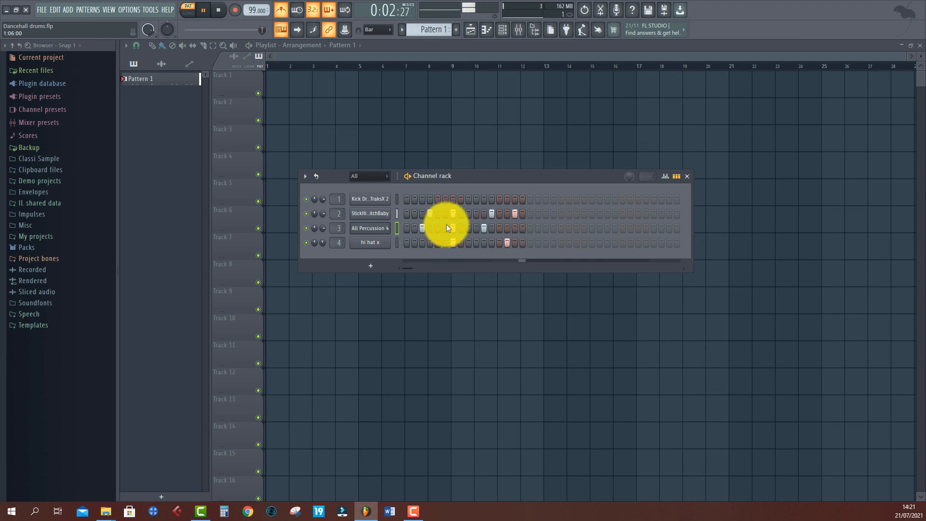
{"action": "key", "text": "ctrl+z"}
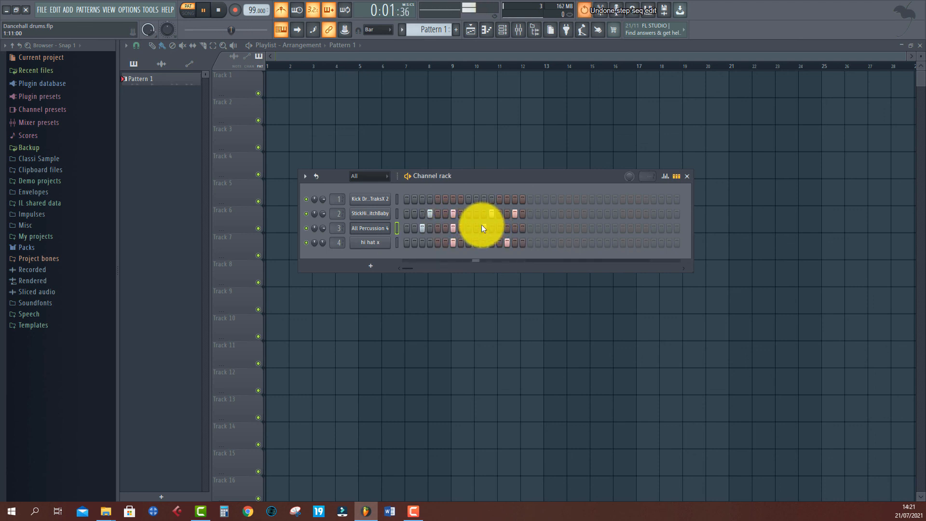
{"action": "key", "text": "space"}
{"action": "left_click", "coordinate": [454, 233]}
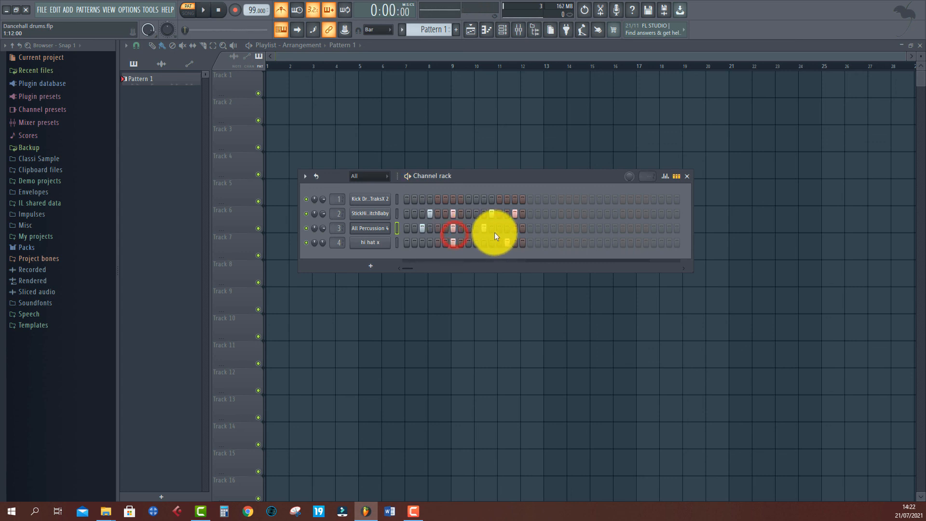
{"action": "key", "text": "space"}
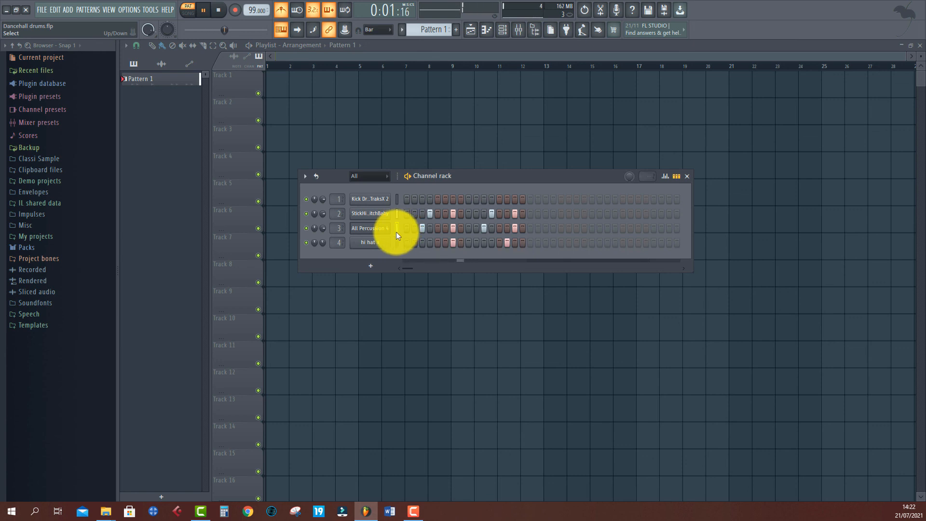
Fill the Kick Dr..TraksX 2 channel with a hit every four steps and play the pattern.
{"action": "right_click", "coordinate": [379, 199]}
{"action": "left_click", "coordinate": [531, 236]}
{"action": "key", "text": "space"}
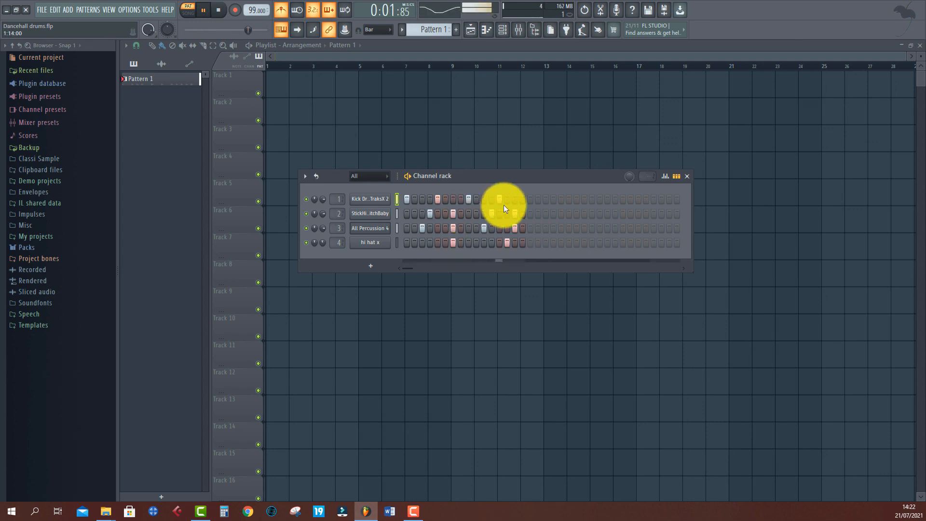
Turn off the metronome and try alternative kick placements, including hits on steps 1, 7 and 9, during playback.
{"action": "left_click", "coordinate": [437, 199]}
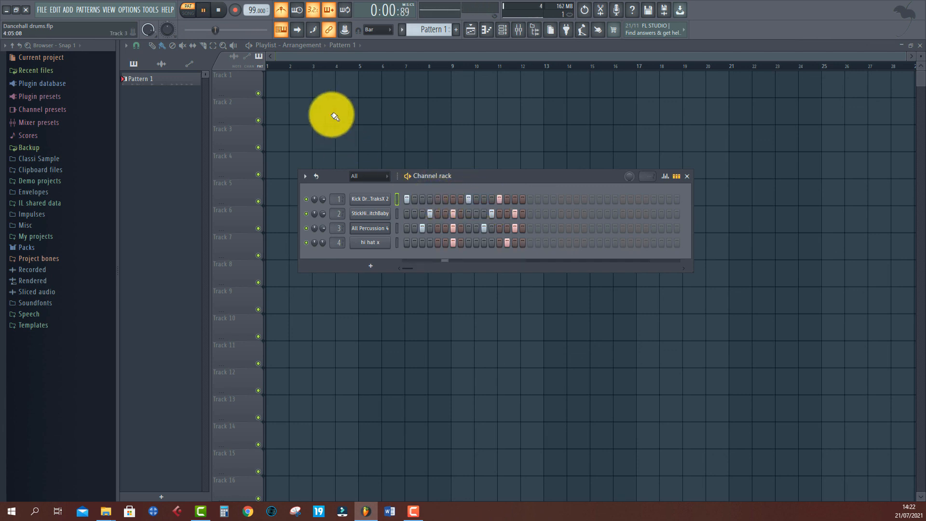
{"action": "left_click", "coordinate": [281, 10]}
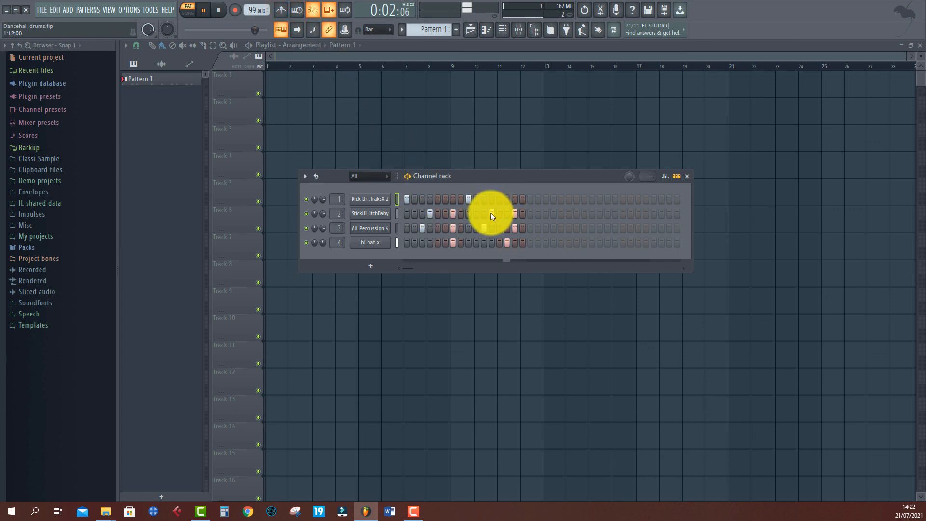
{"action": "left_click", "coordinate": [470, 195]}
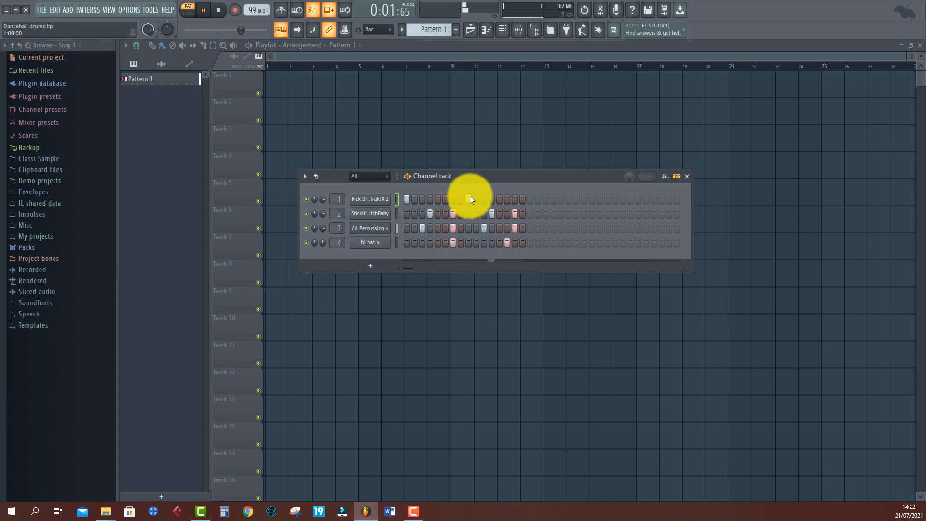
{"action": "key", "text": "space"}
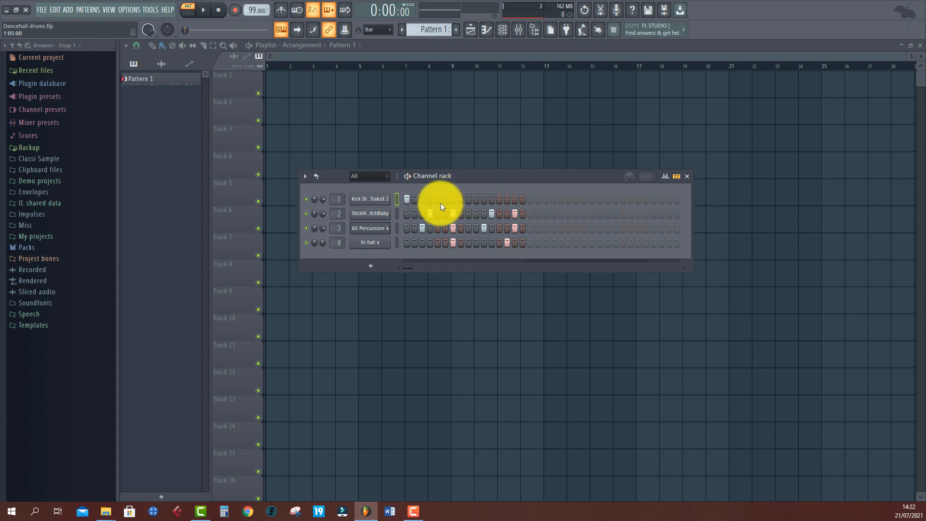
{"action": "key", "text": "space"}
{"action": "left_click", "coordinate": [452, 200]}
{"action": "left_click", "coordinate": [470, 200]}
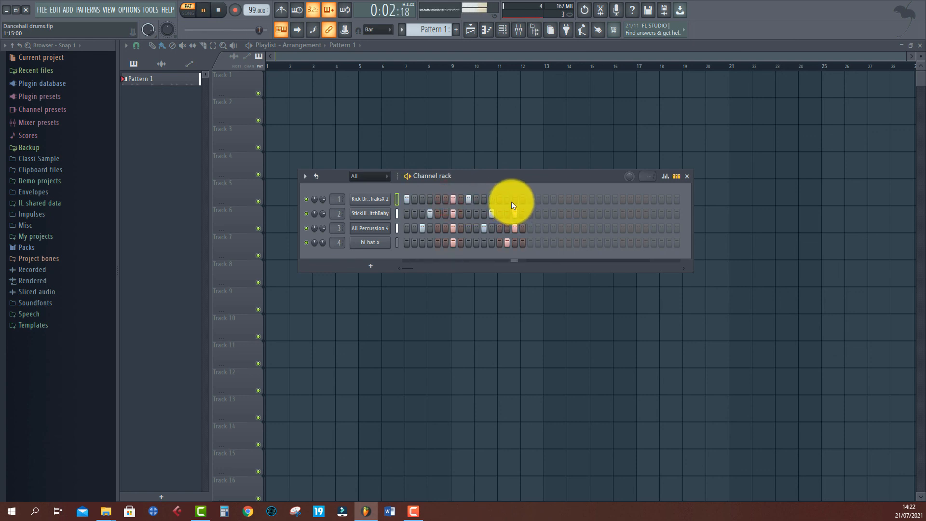
{"action": "key", "text": "space"}
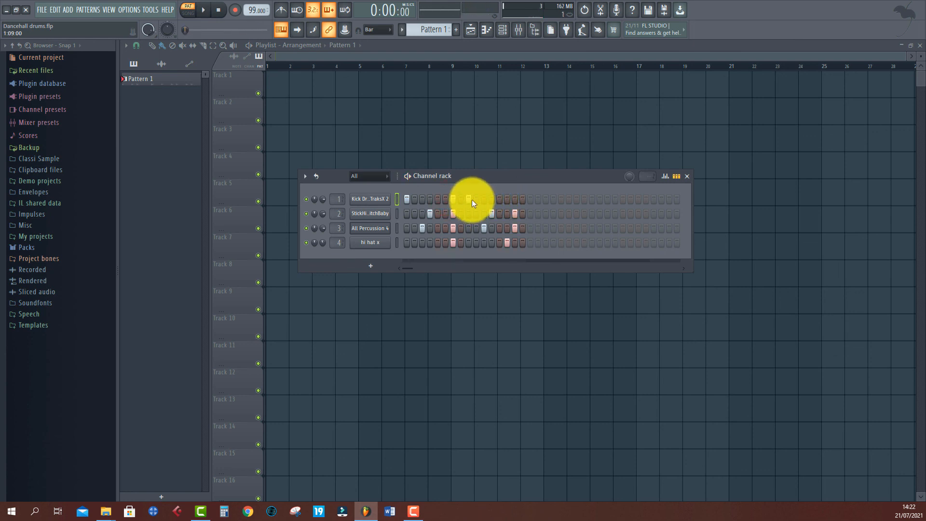
Set the kick hits to steps 1, 5, 9 and 13 and listen to the full Dancehall pattern.
{"action": "left_click", "coordinate": [471, 199]}
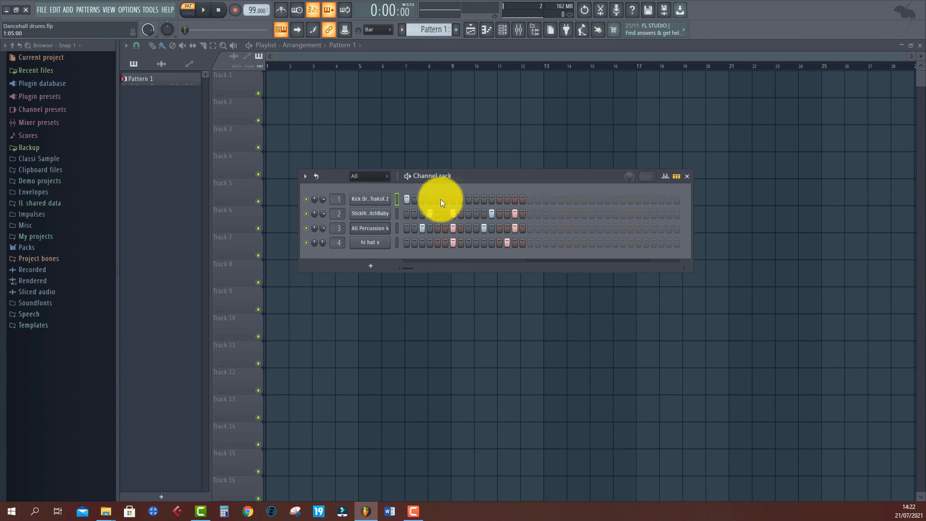
{"action": "left_click", "coordinate": [438, 200]}
{"action": "left_click", "coordinate": [469, 200]}
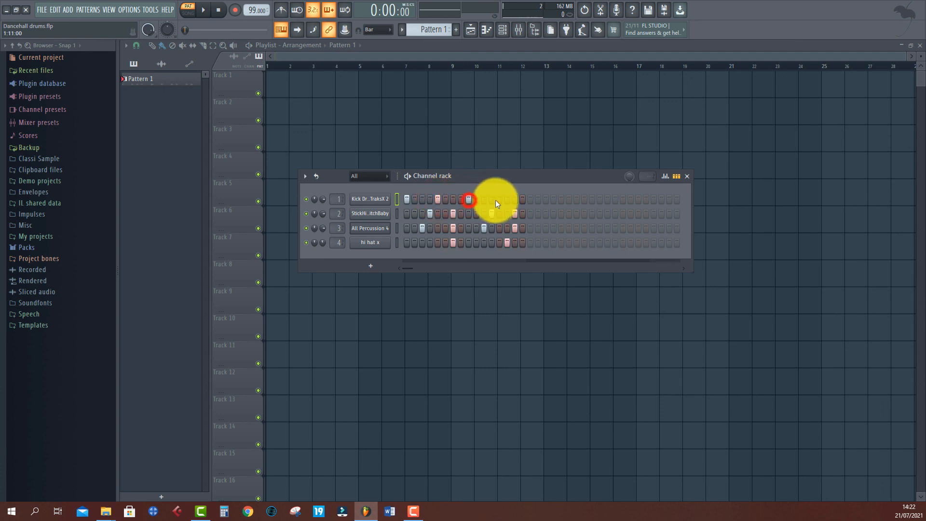
{"action": "left_click", "coordinate": [499, 199]}
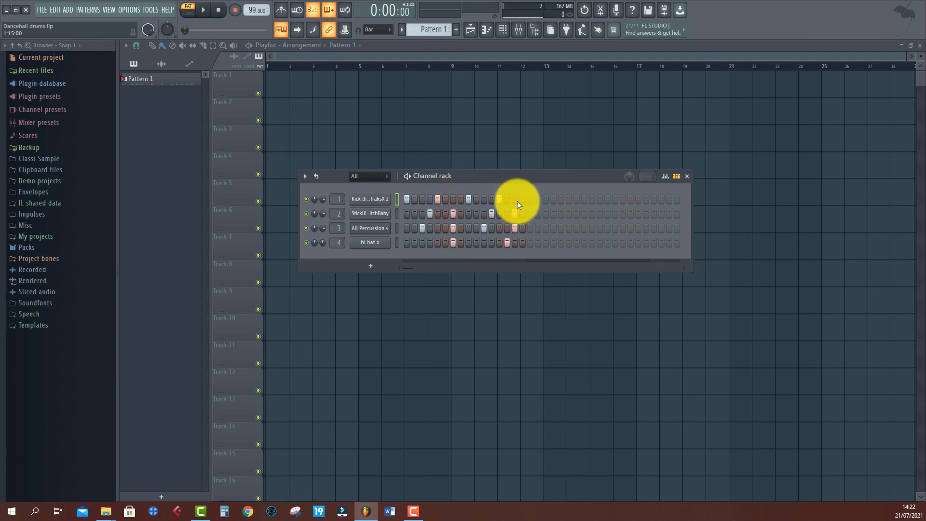
{"action": "key", "text": "space"}
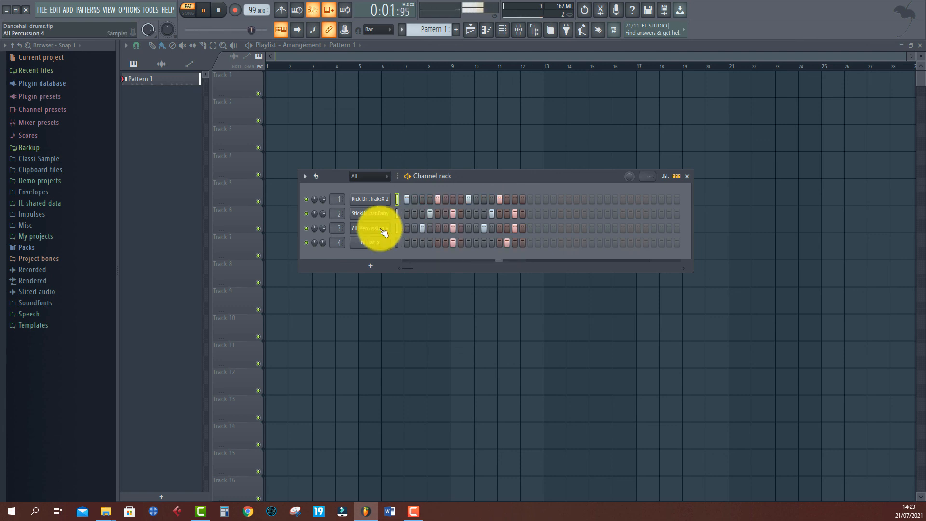
{"action": "key", "text": "space"}
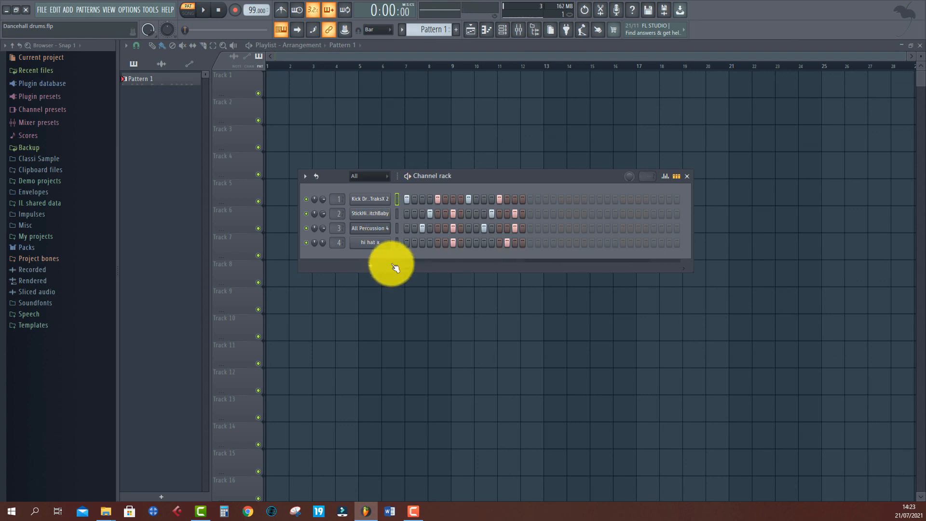
Open the StickHit GlitchBaby sampler settings and slightly lower its time-stretching pitch, checking the sound with playback.
{"action": "left_click", "coordinate": [384, 228]}
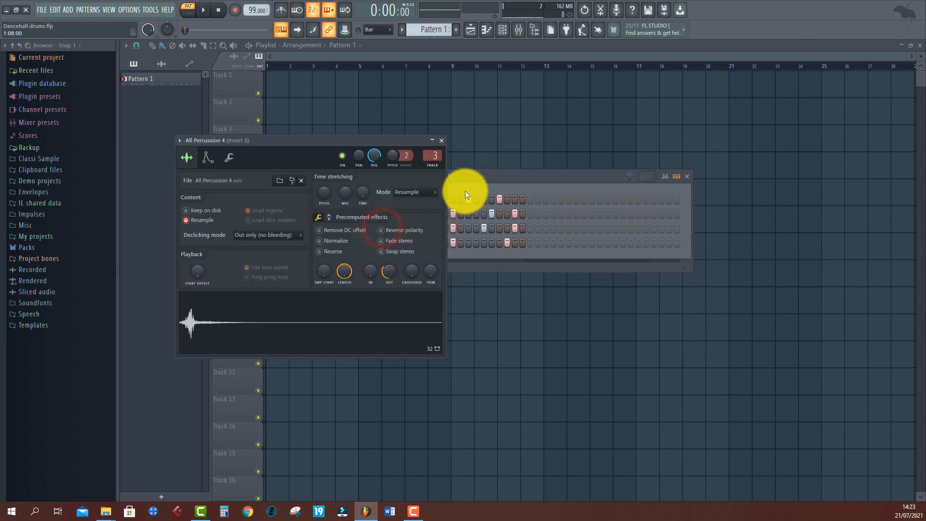
{"action": "left_click", "coordinate": [466, 186]}
{"action": "left_click", "coordinate": [380, 210]}
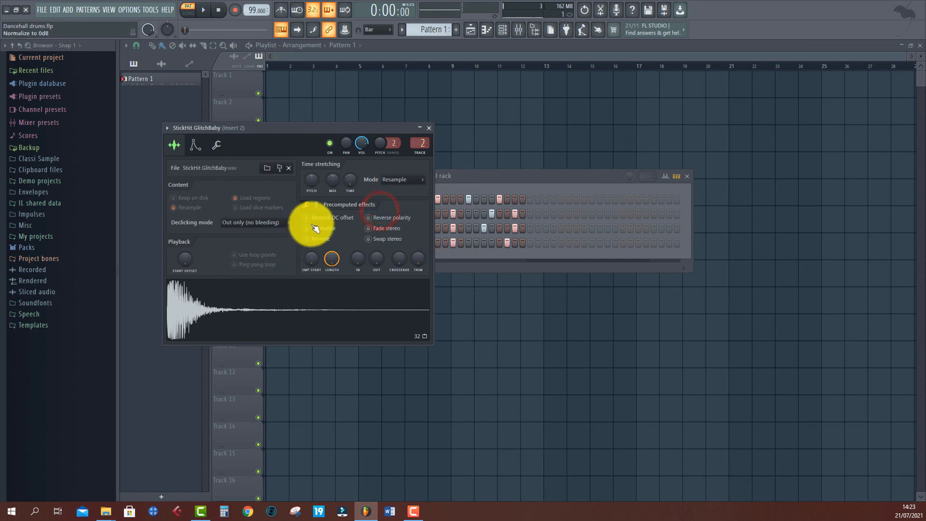
{"action": "left_click_drag", "start_coordinate": [313, 182], "coordinate": [314, 189]}
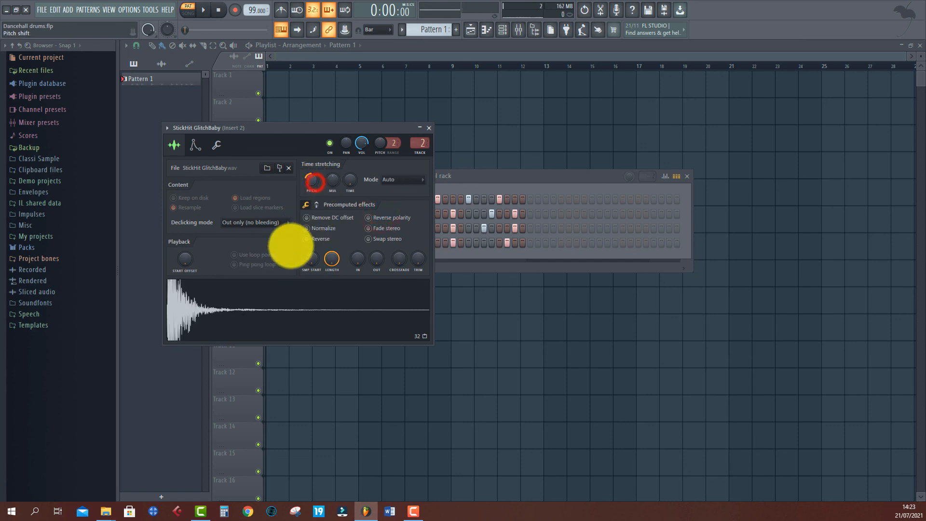
{"action": "left_click", "coordinate": [314, 183]}
{"action": "key", "text": "space"}
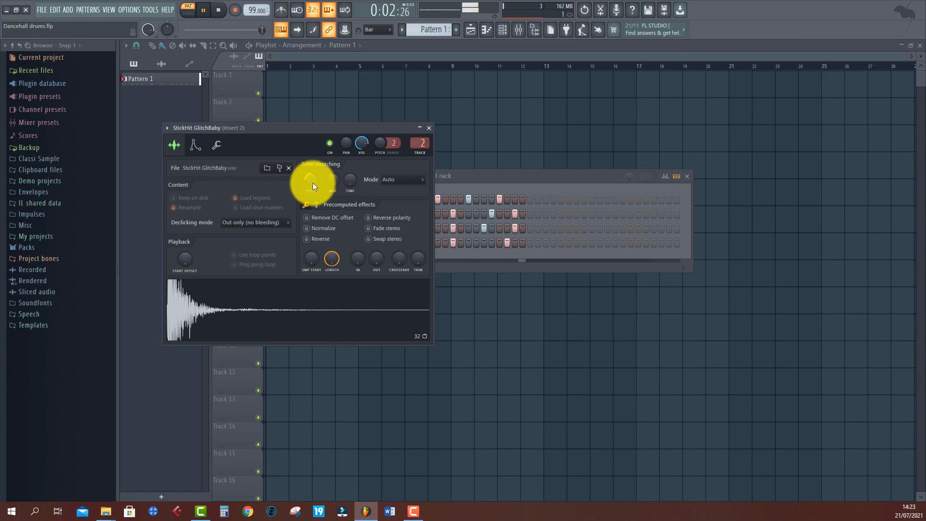
{"action": "left_click_drag", "start_coordinate": [313, 182], "coordinate": [312, 35]}
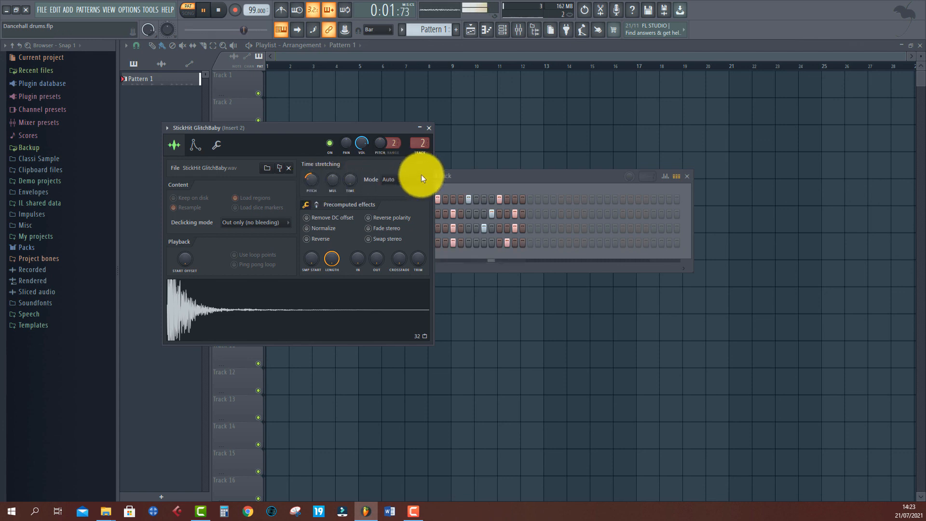
Bring the channel rack to the front, stop playback and select the All Percussion 4 channel to audition it.
{"action": "left_click", "coordinate": [479, 179]}
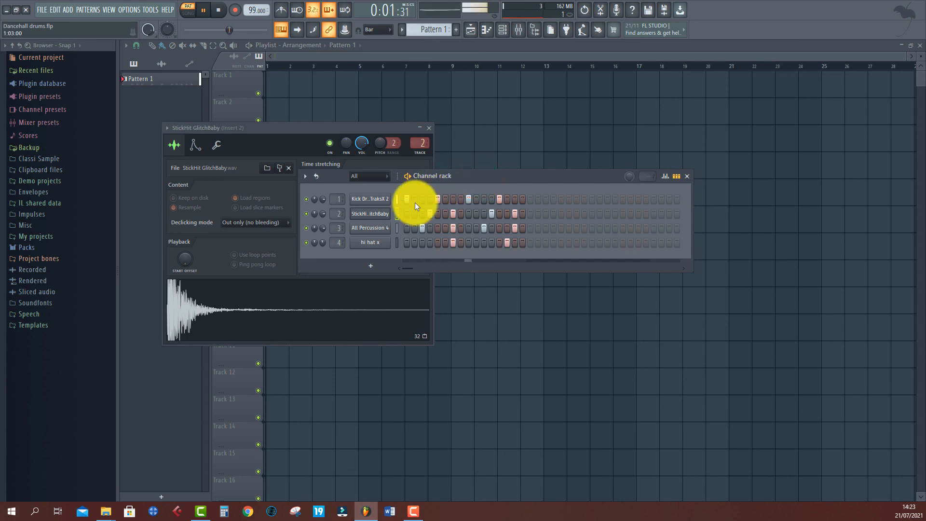
{"action": "key", "text": "space"}
{"action": "left_click", "coordinate": [398, 229]}
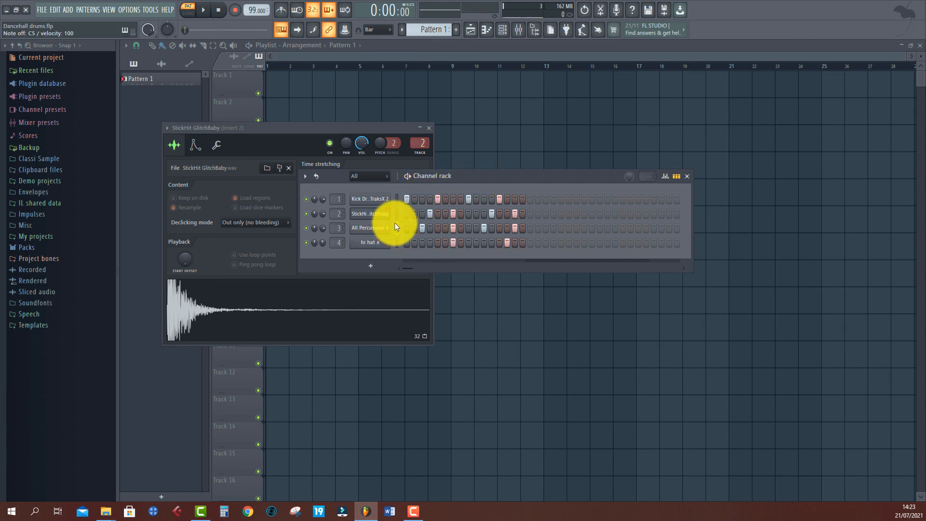